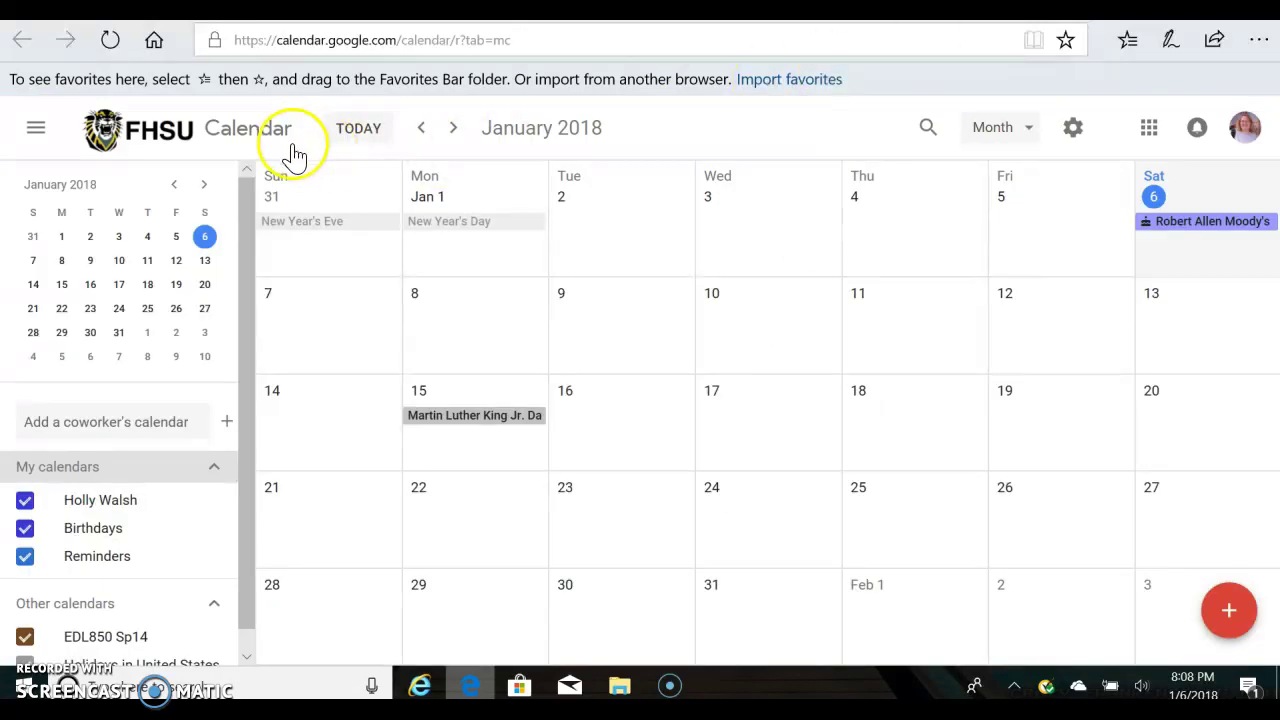
# Hide the side panel to widen the month grid, peek at the settings gear menu, then restore the panel.
pyautogui.scroll(-1, 185, 465)
pyautogui.scroll(1, 190, 455)
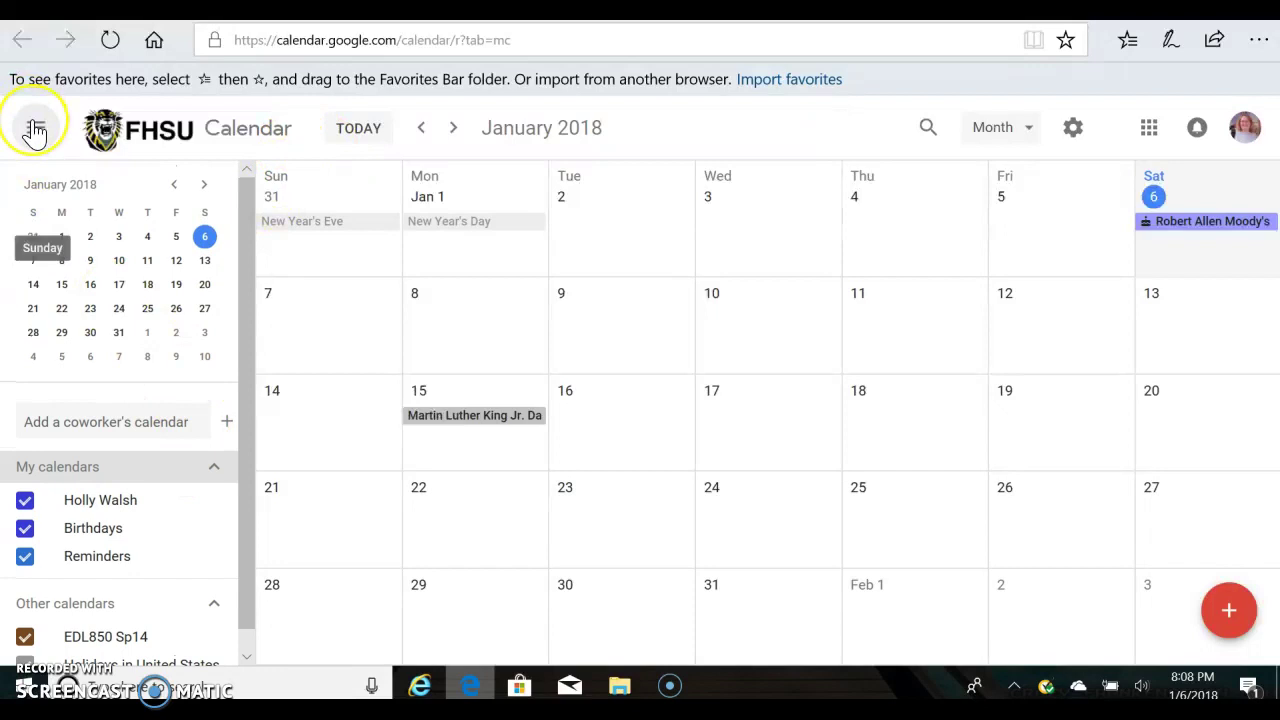
pyautogui.click(35, 128)
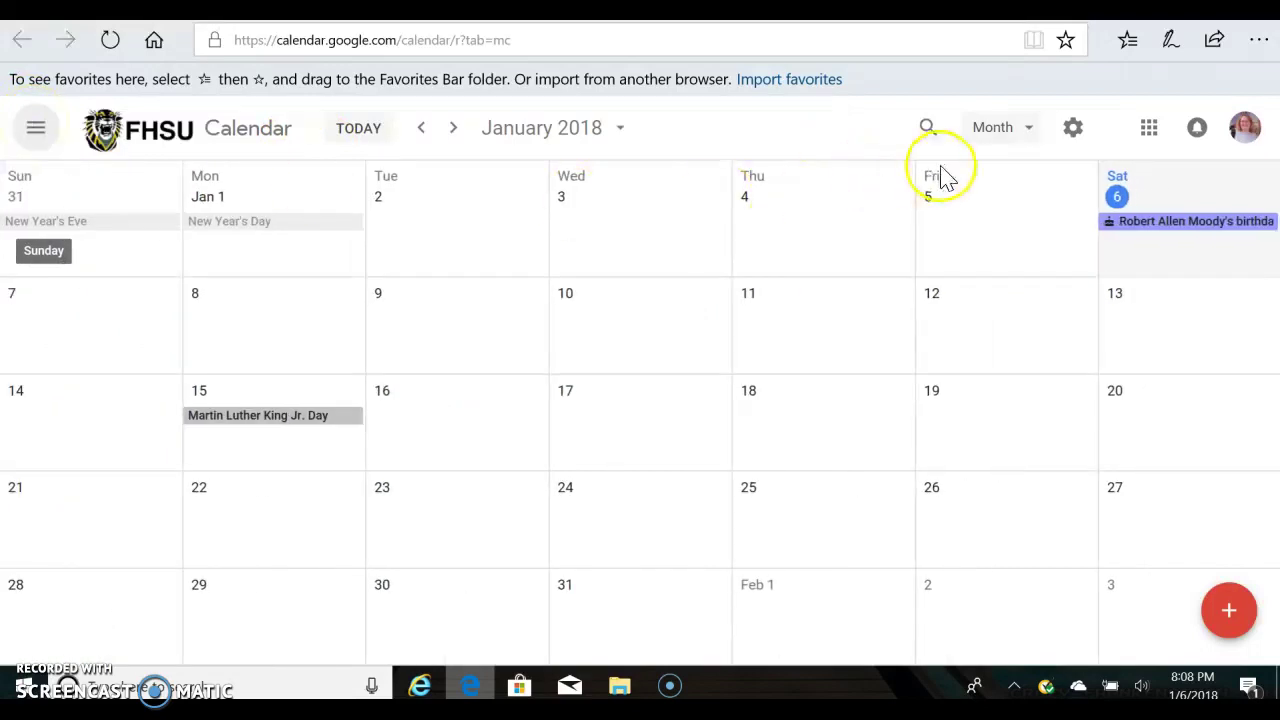
pyautogui.click(1079, 130)
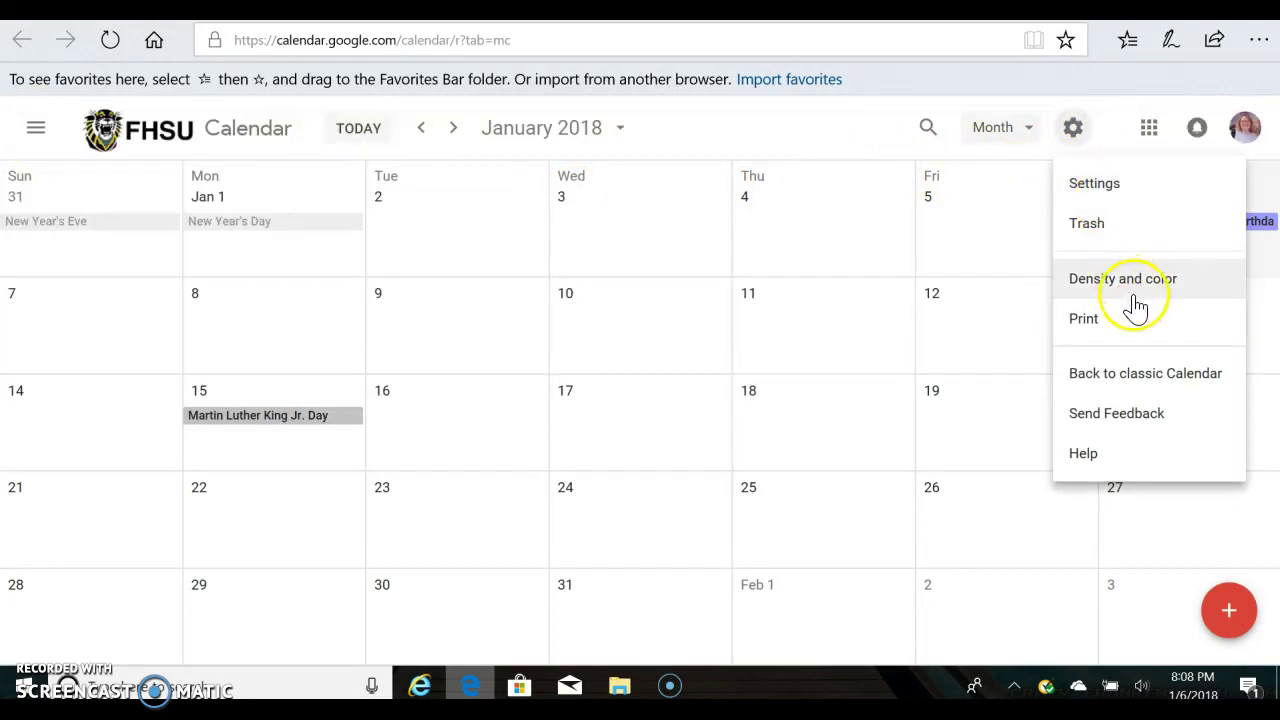
pyautogui.click(36, 135)
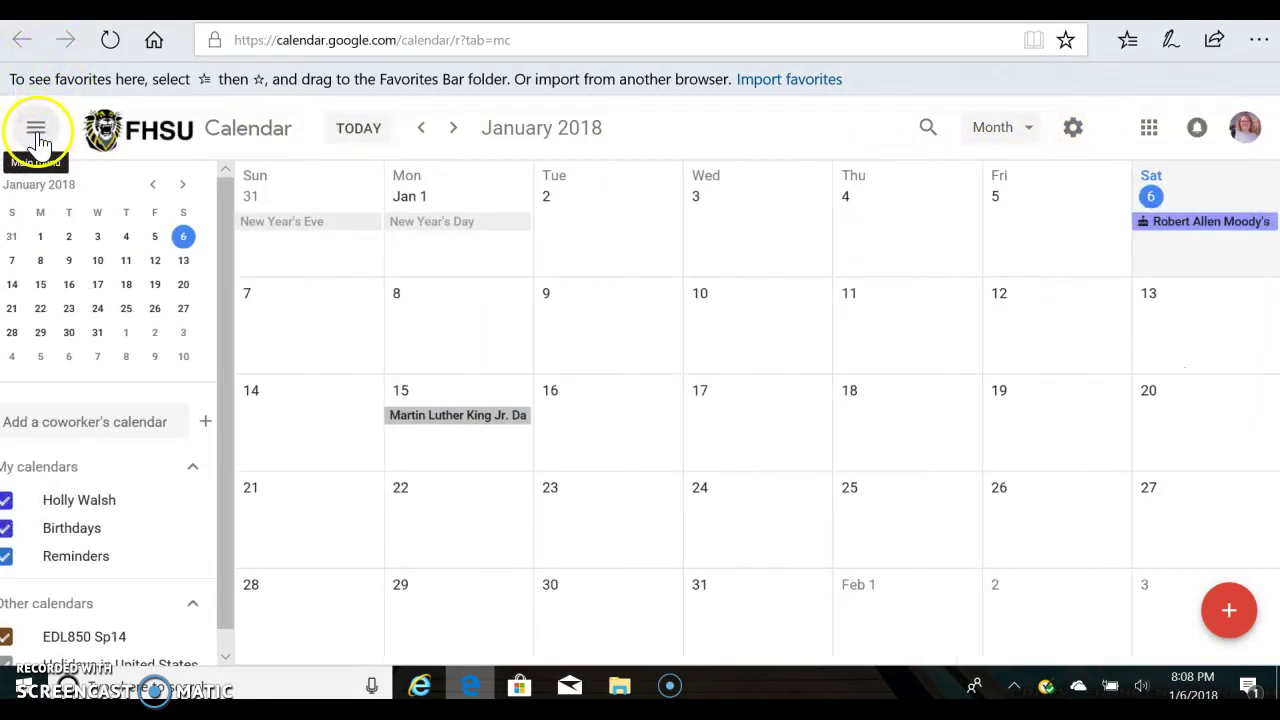
# Collapse Other calendars, hide the side panel again, and open the settings gear menu.
pyautogui.scroll(-1, 120, 440)
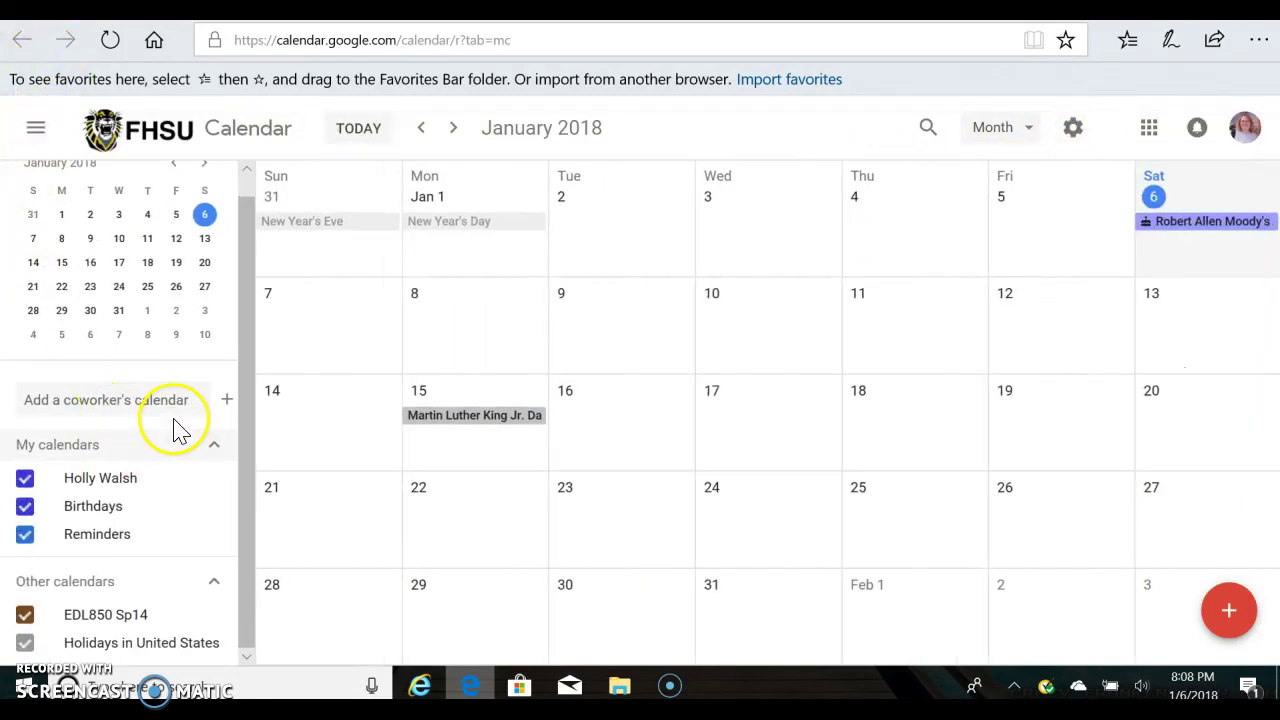
pyautogui.click(214, 584)
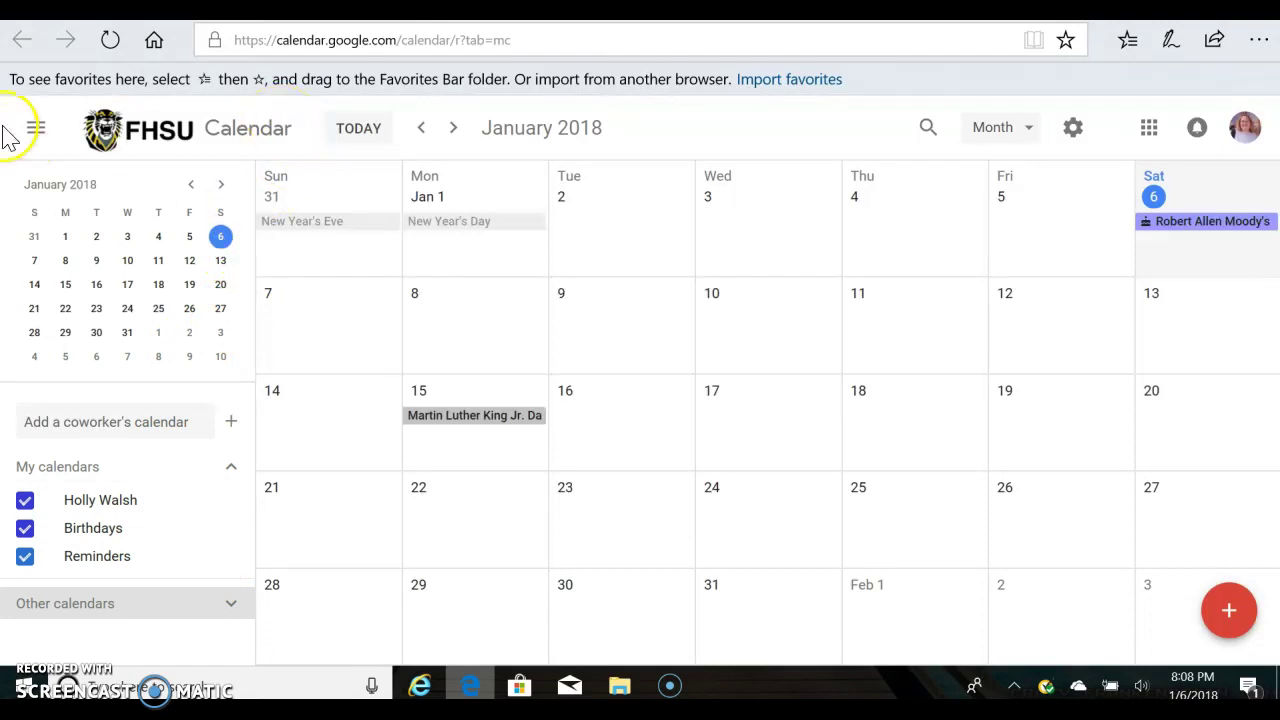
pyautogui.click(36, 130)
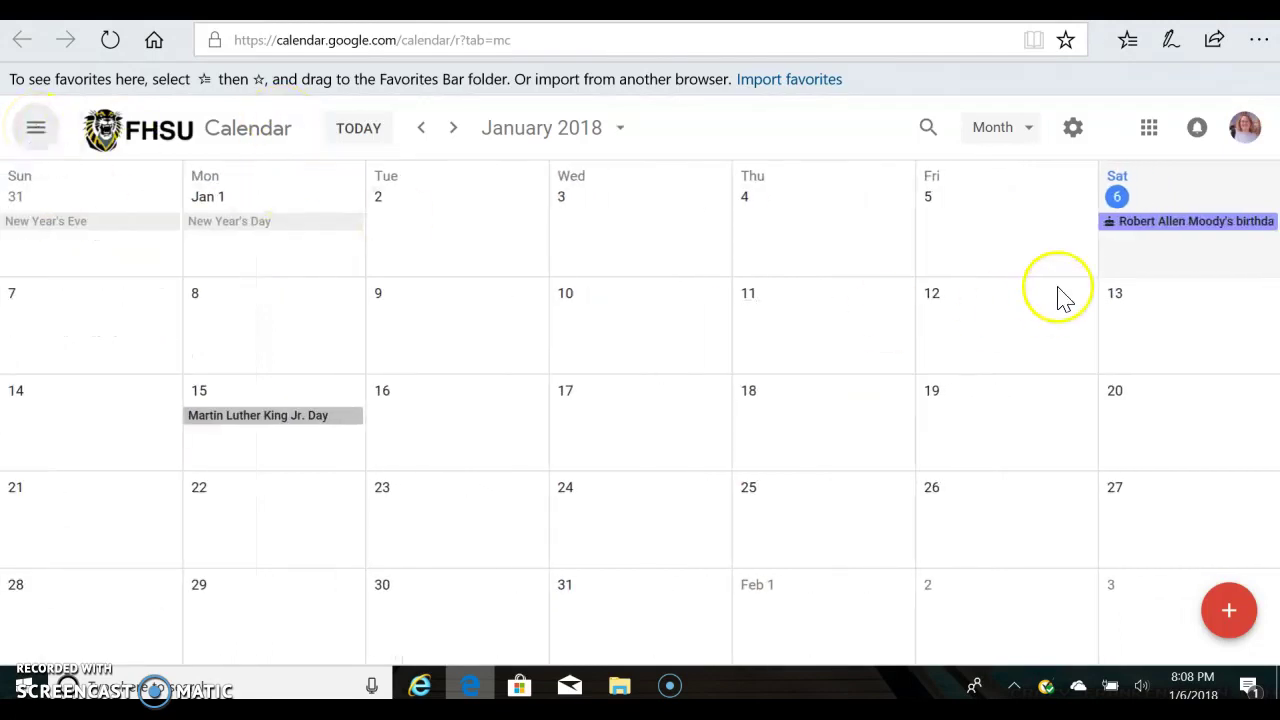
pyautogui.click(1073, 130)
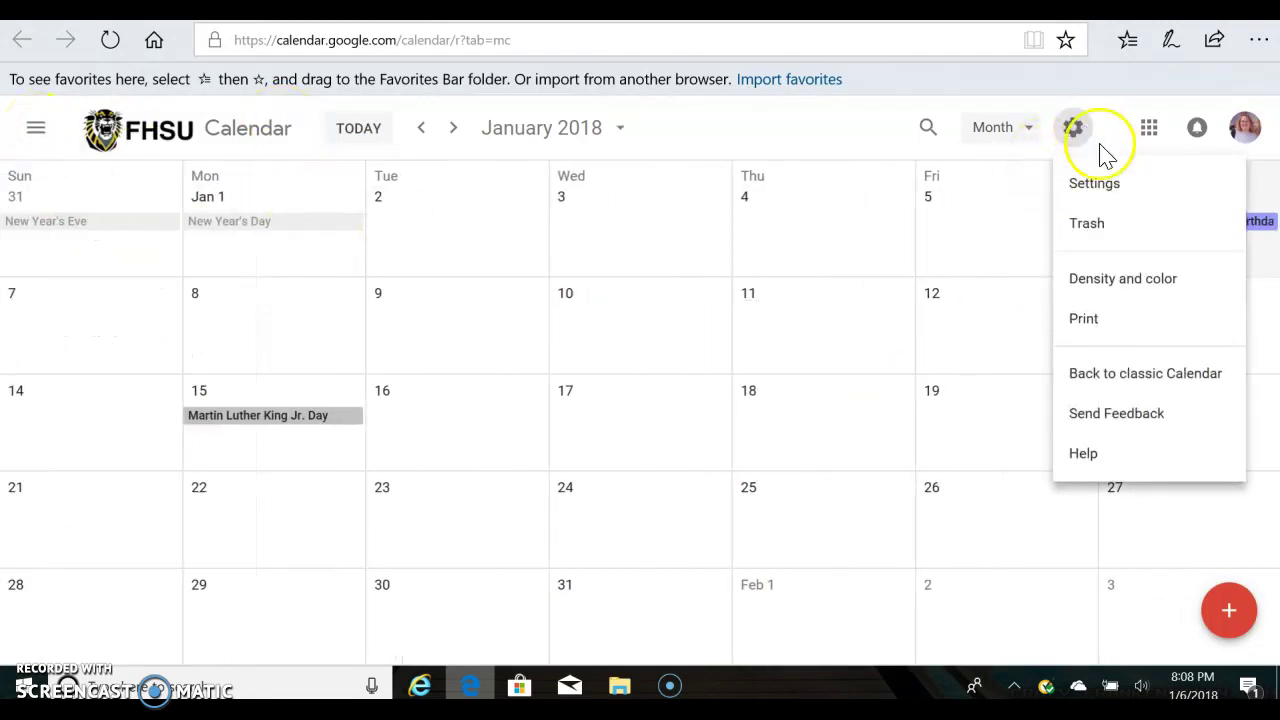
# Switch back to classic Calendar, confirm in the feedback dialog, and start a new event.
pyautogui.click(1132, 384)
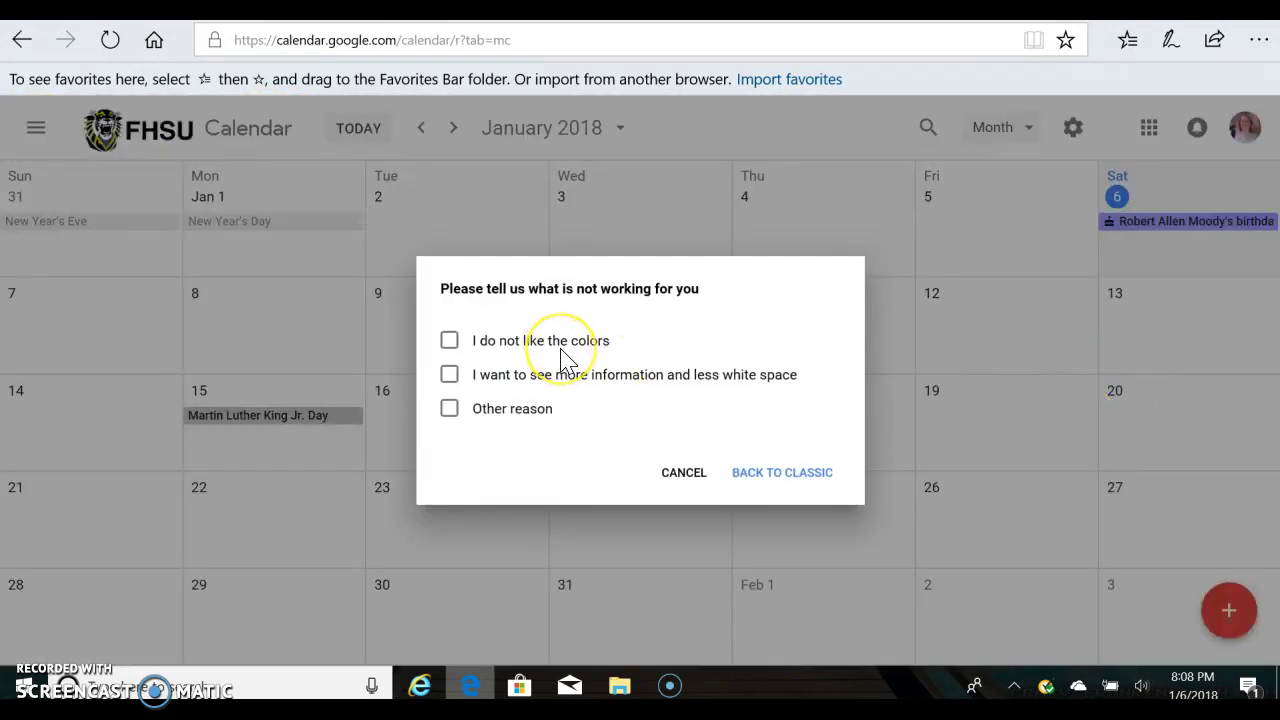
pyautogui.click(768, 474)
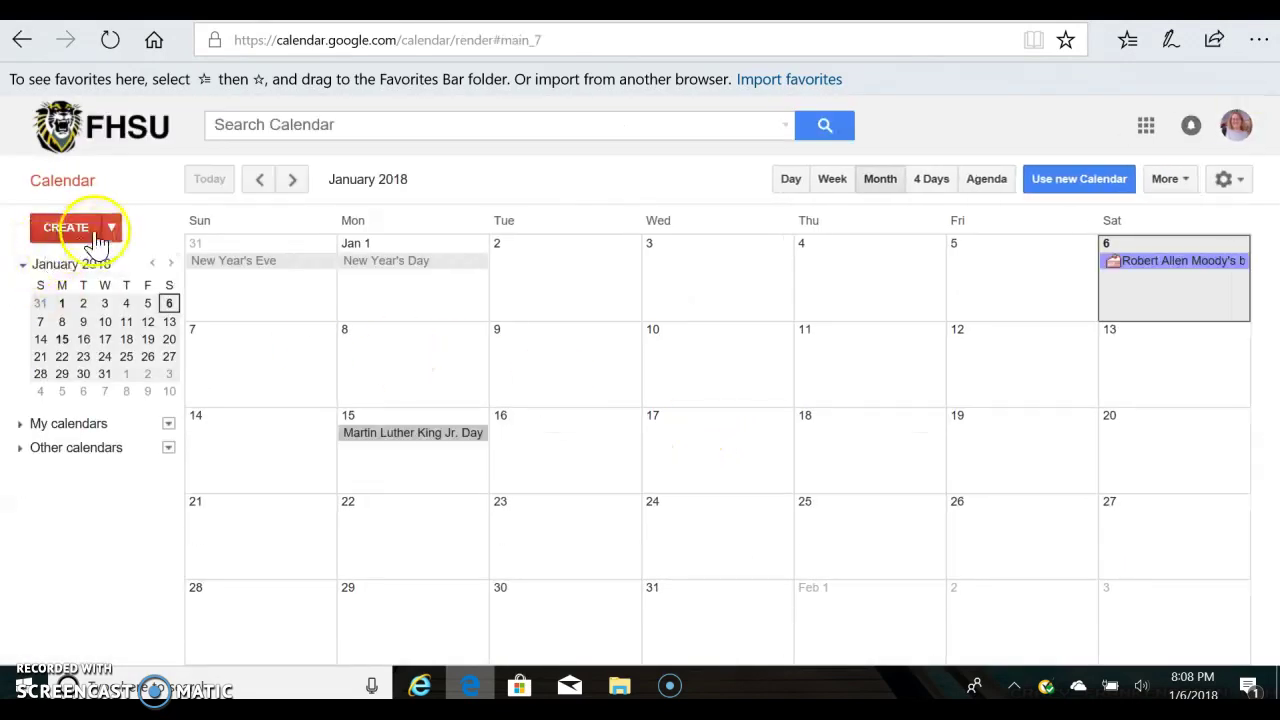
pyautogui.click(66, 228)
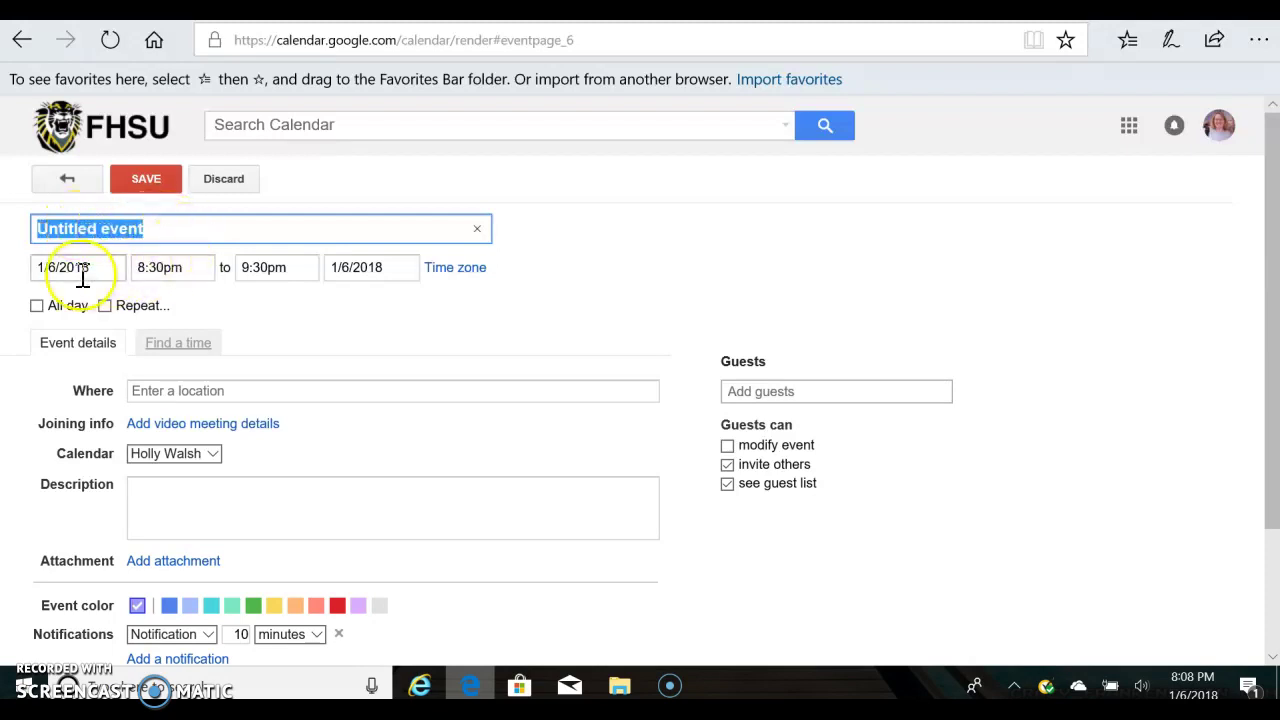
# Set the event date to 1/15/2018, running from 6:00am to 9:00pm.
pyautogui.click(57, 267)
pyautogui.doubleClick(50, 268)
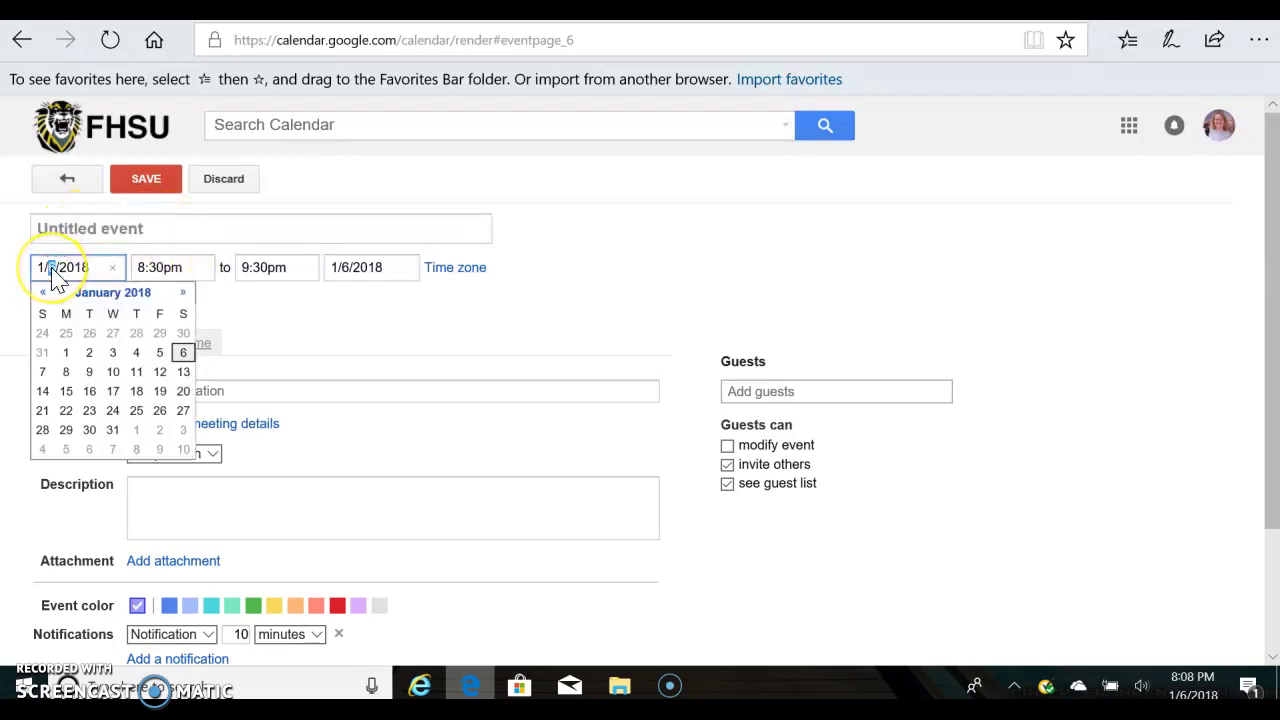
pyautogui.write('15')
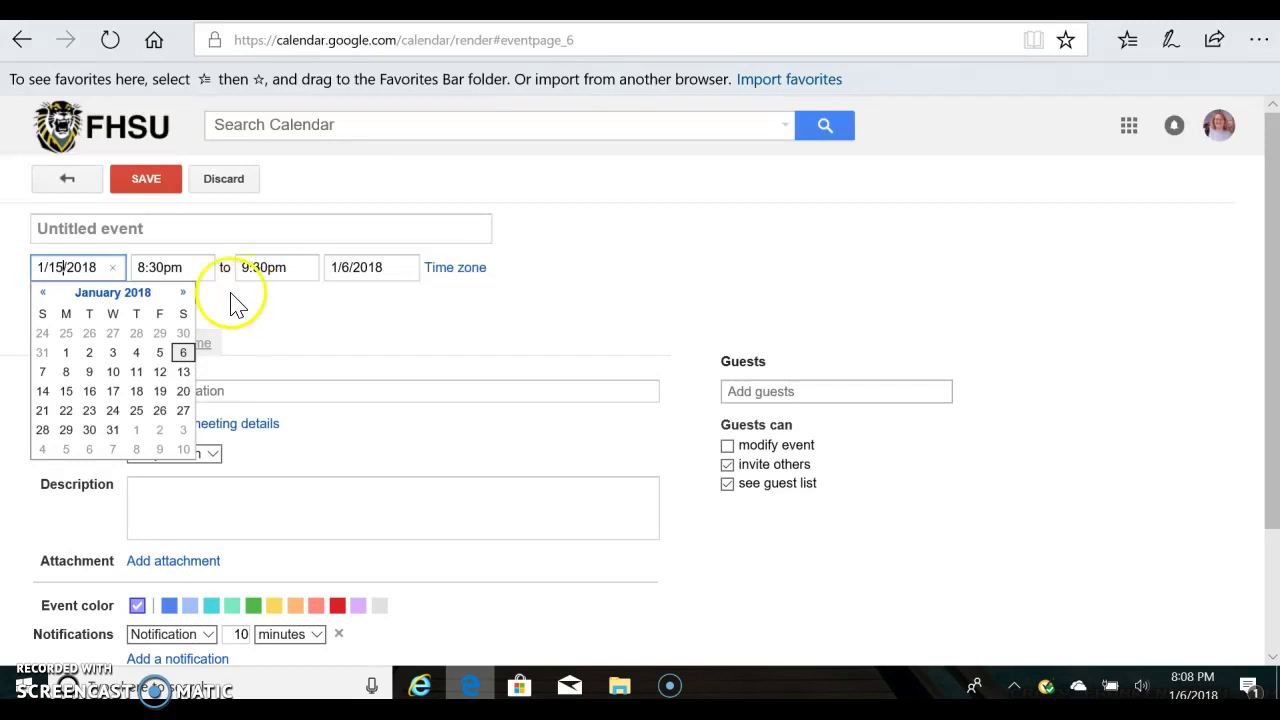
pyautogui.click(181, 267)
pyautogui.moveTo(180, 267); pyautogui.dragTo(141, 266)
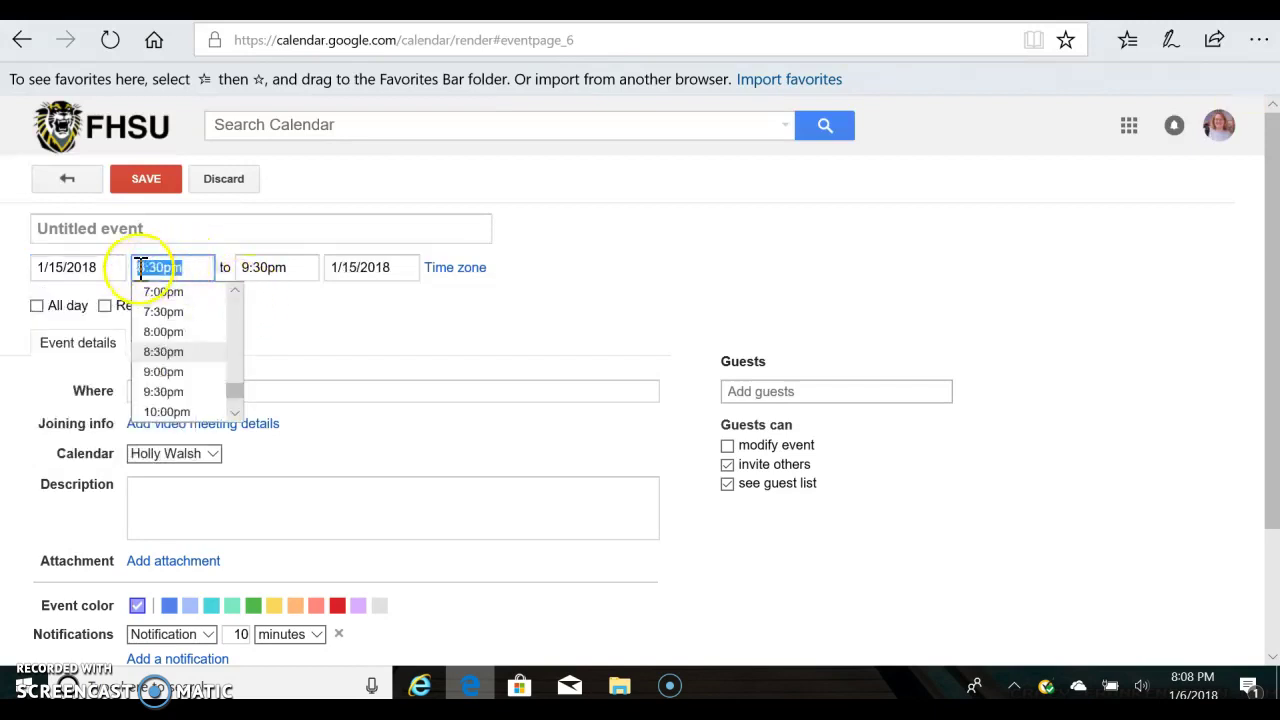
pyautogui.write('8')
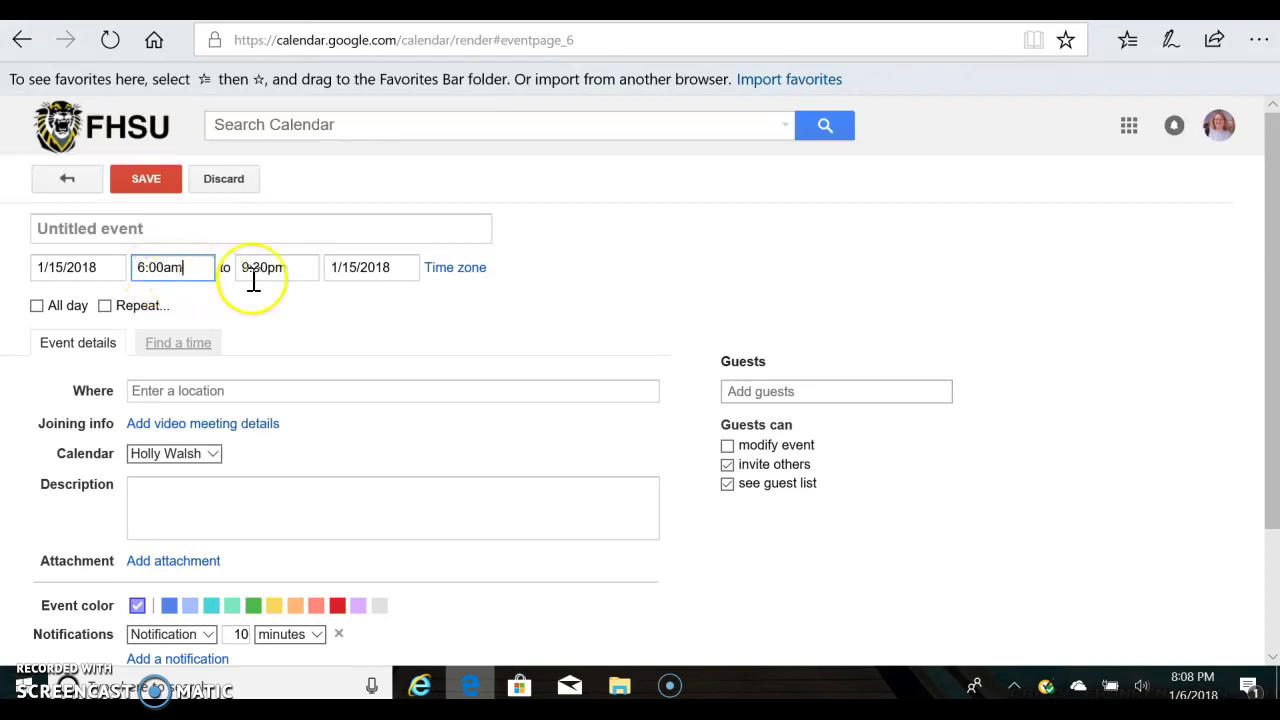
pyautogui.click(305, 268)
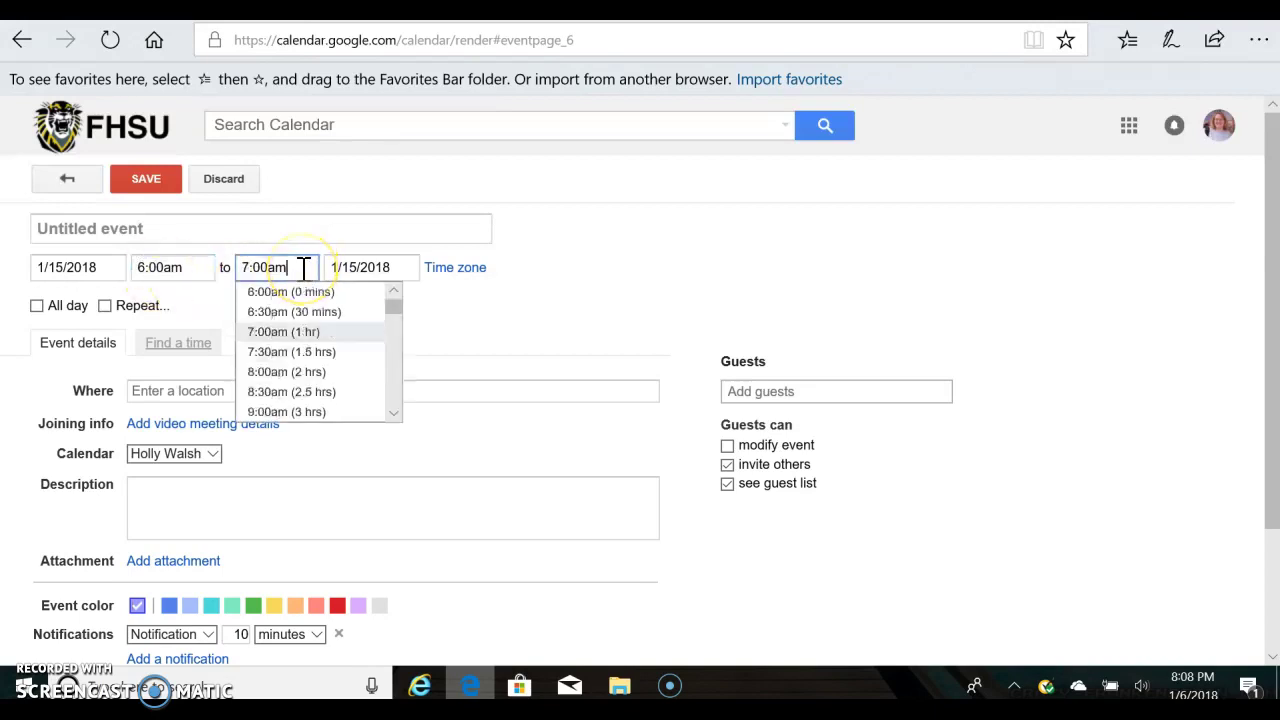
pyautogui.scroll(-4, 305, 370)
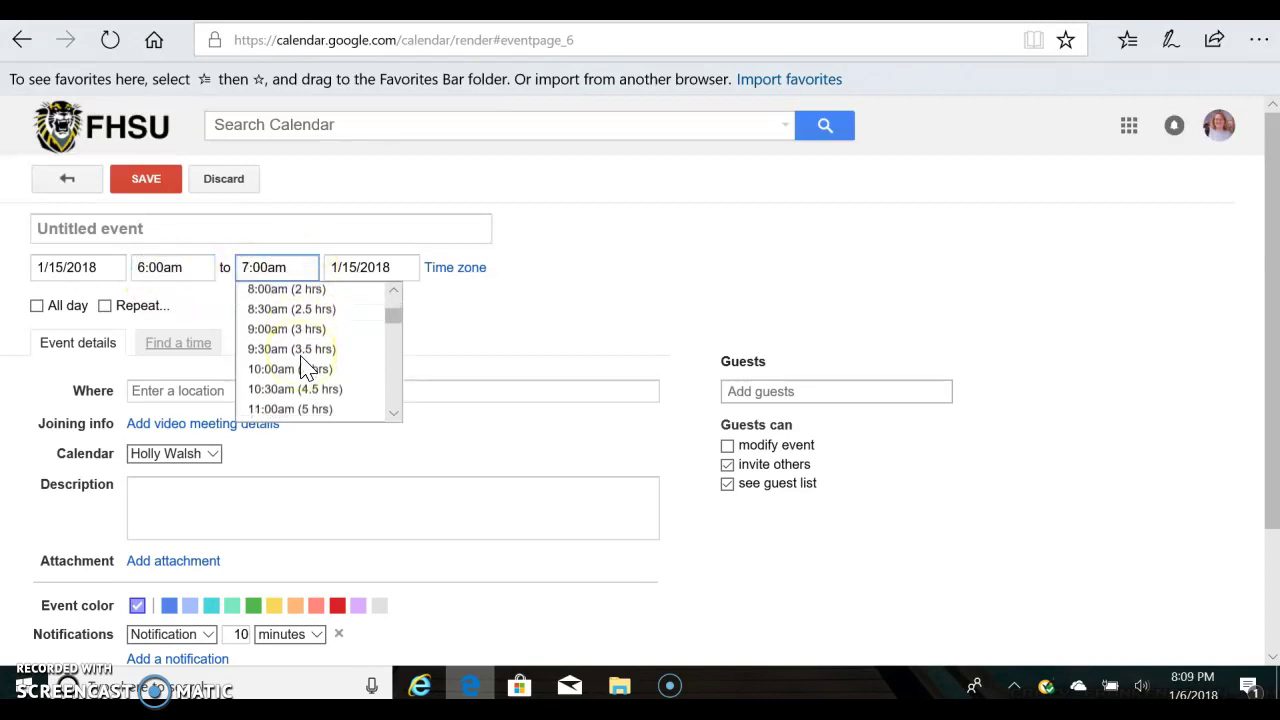
pyautogui.scroll(-6, 305, 370)
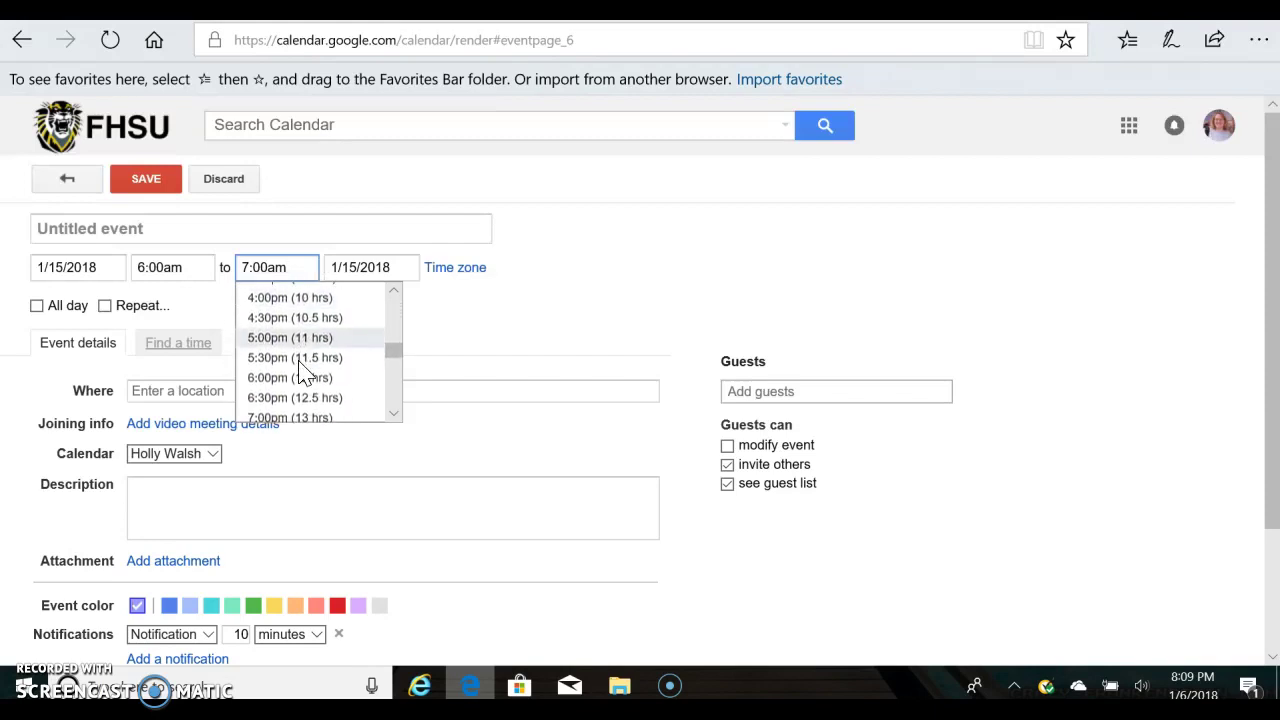
pyautogui.scroll(-2, 305, 375)
pyautogui.click(298, 370)
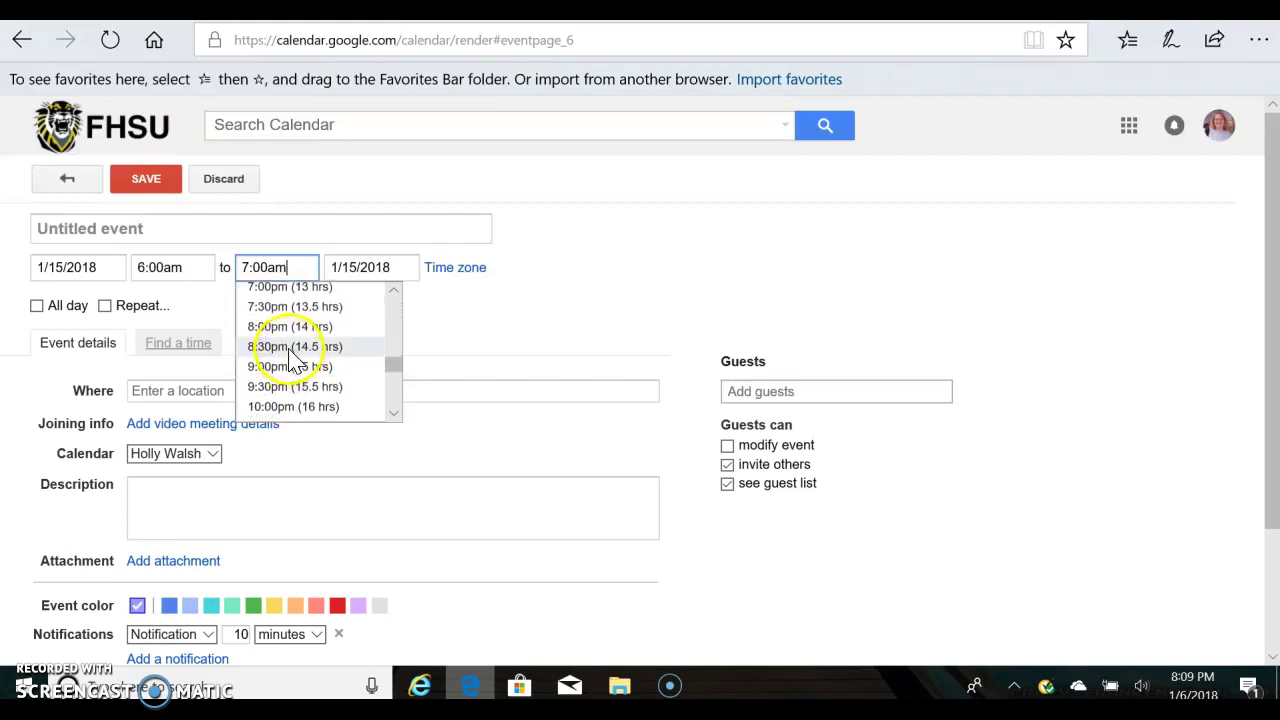
# Title the event as the 17th birthday and set its time zone to Eastern Time.
pyautogui.click(165, 229)
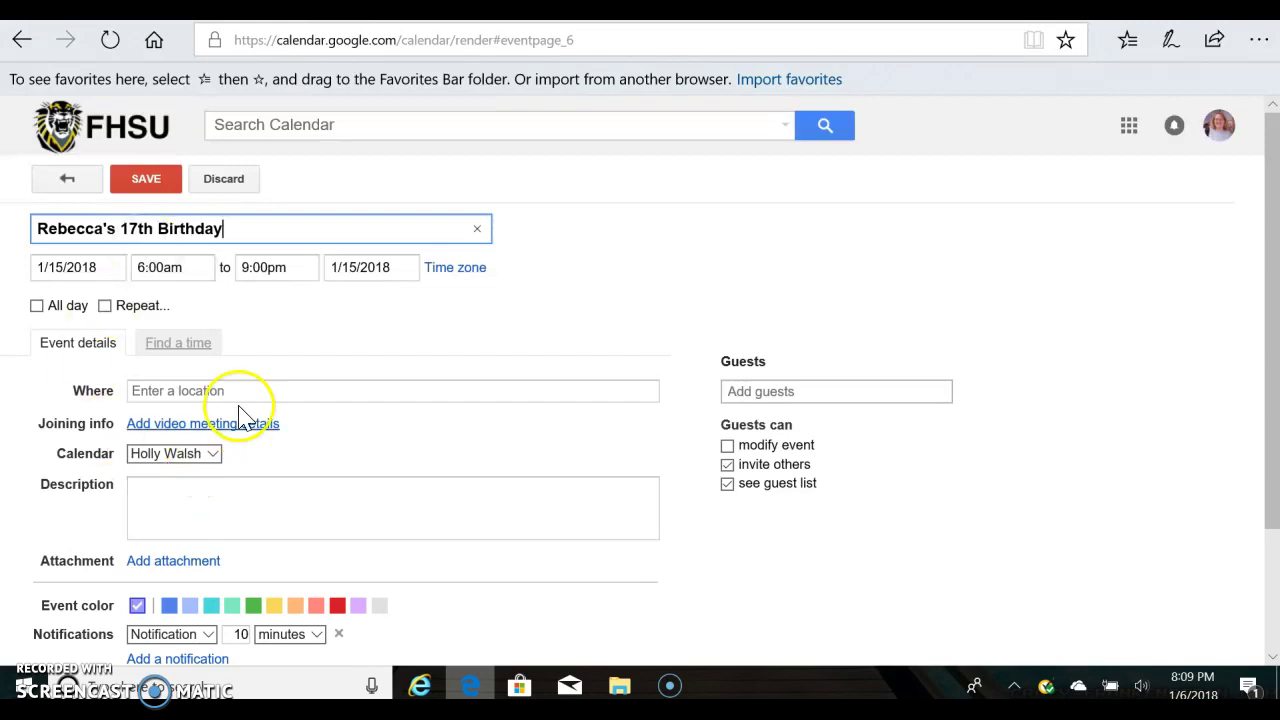
pyautogui.click(325, 332)
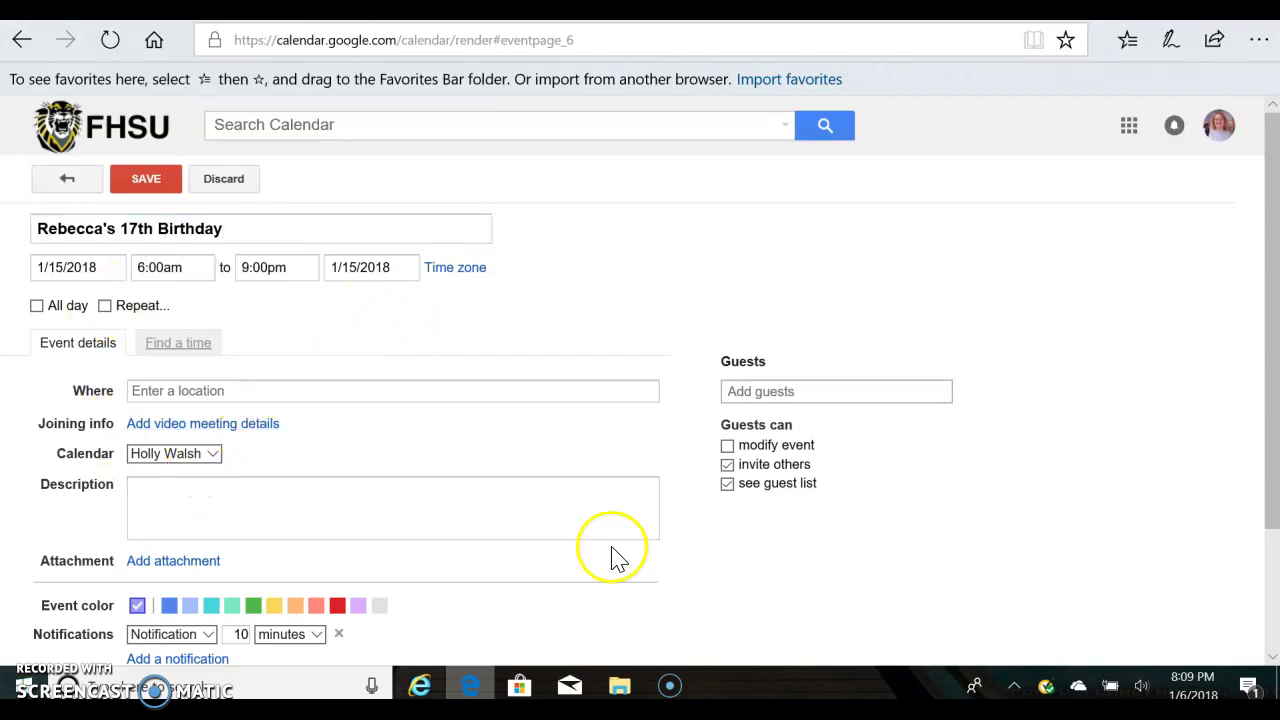
pyautogui.click(462, 268)
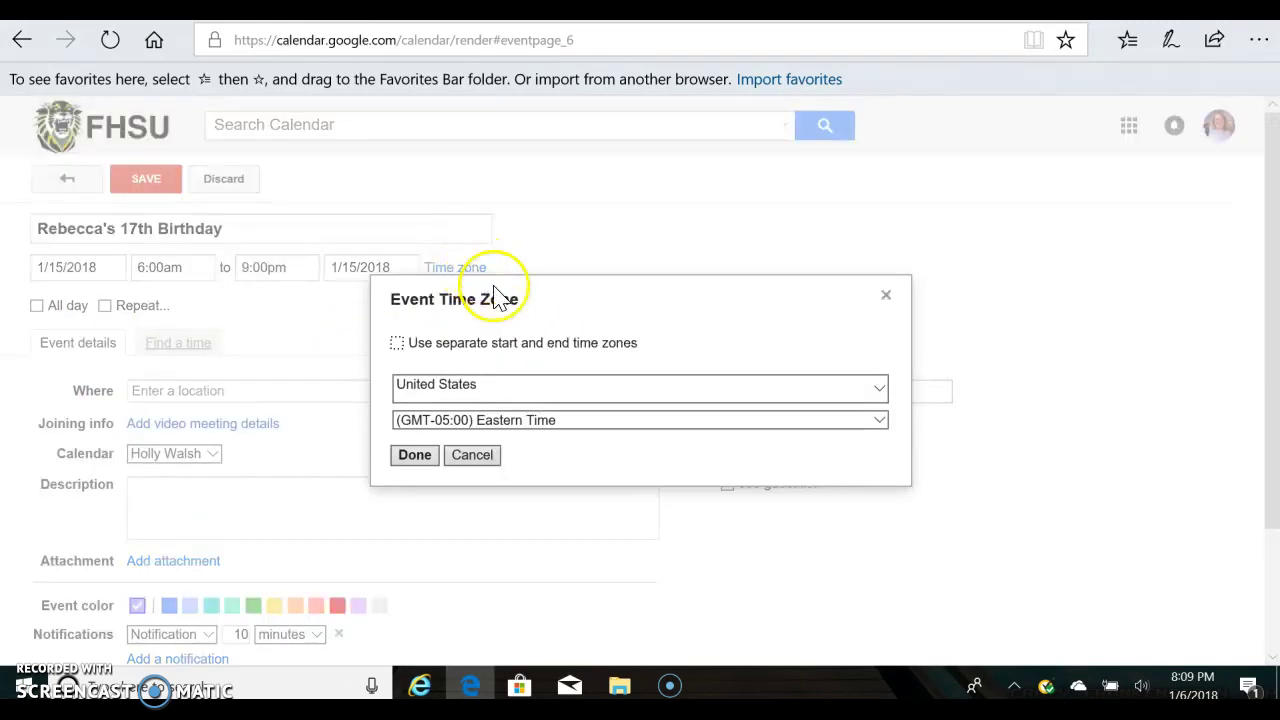
pyautogui.click(416, 455)
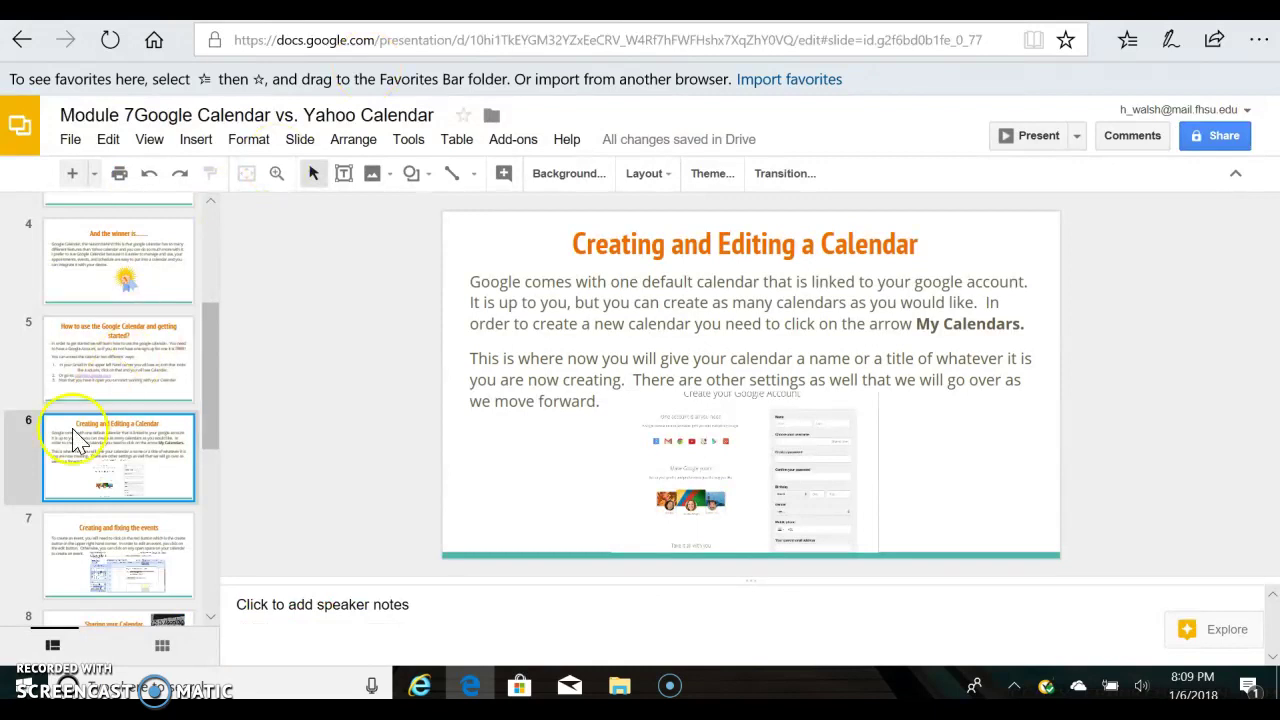
# View the 'Creating and fixing the events' slide, then enter 'My House' as the event location.
pyautogui.scroll(-1, 82, 480)
pyautogui.click(95, 487)
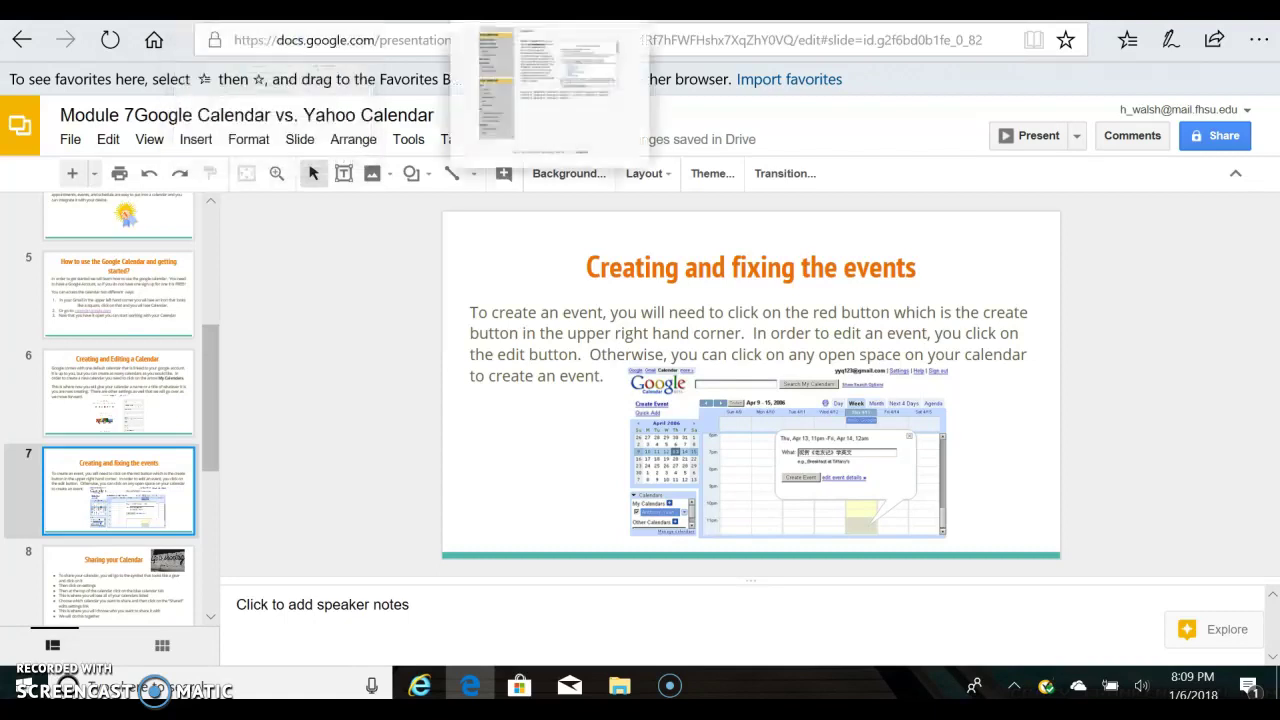
pyautogui.click(600, 200)
pyautogui.click(230, 397)
pyautogui.write('M')
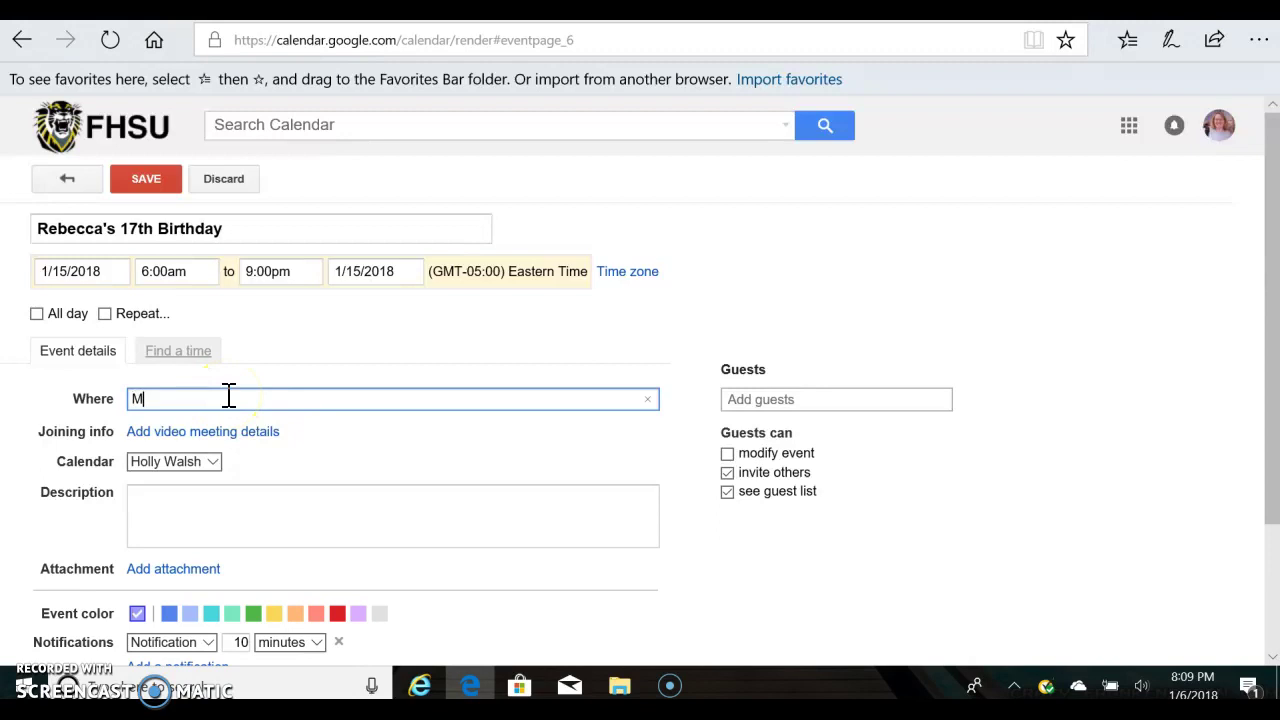
pyautogui.write('y House')
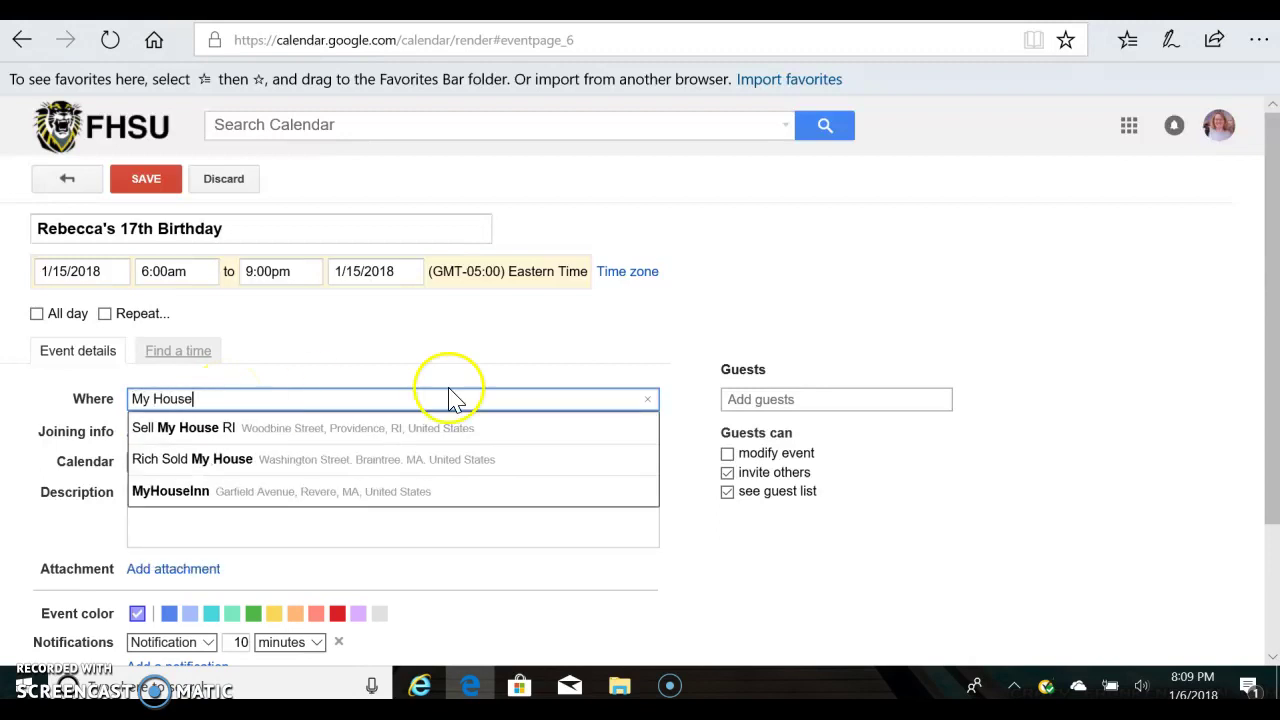
# Keep the My House location, add a description and a new colour, and save the event.
pyautogui.click(474, 370)
pyautogui.click(339, 488)
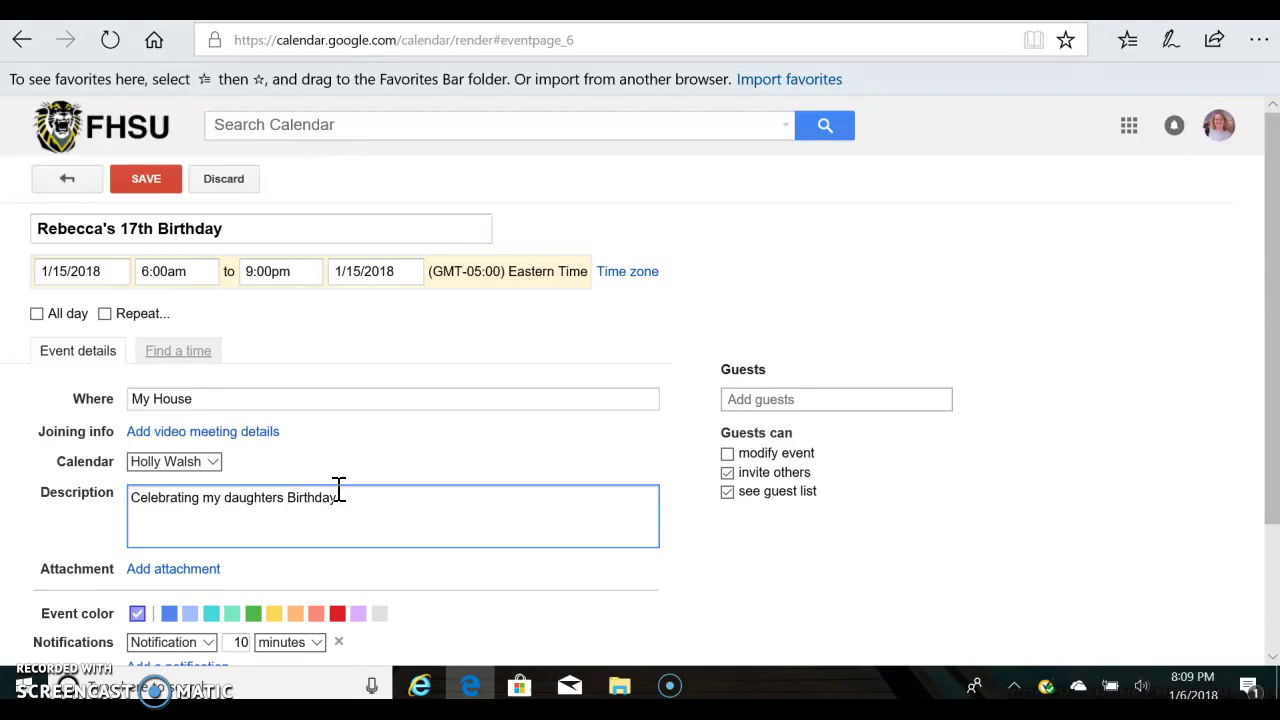
pyautogui.scroll(-3, 672, 535)
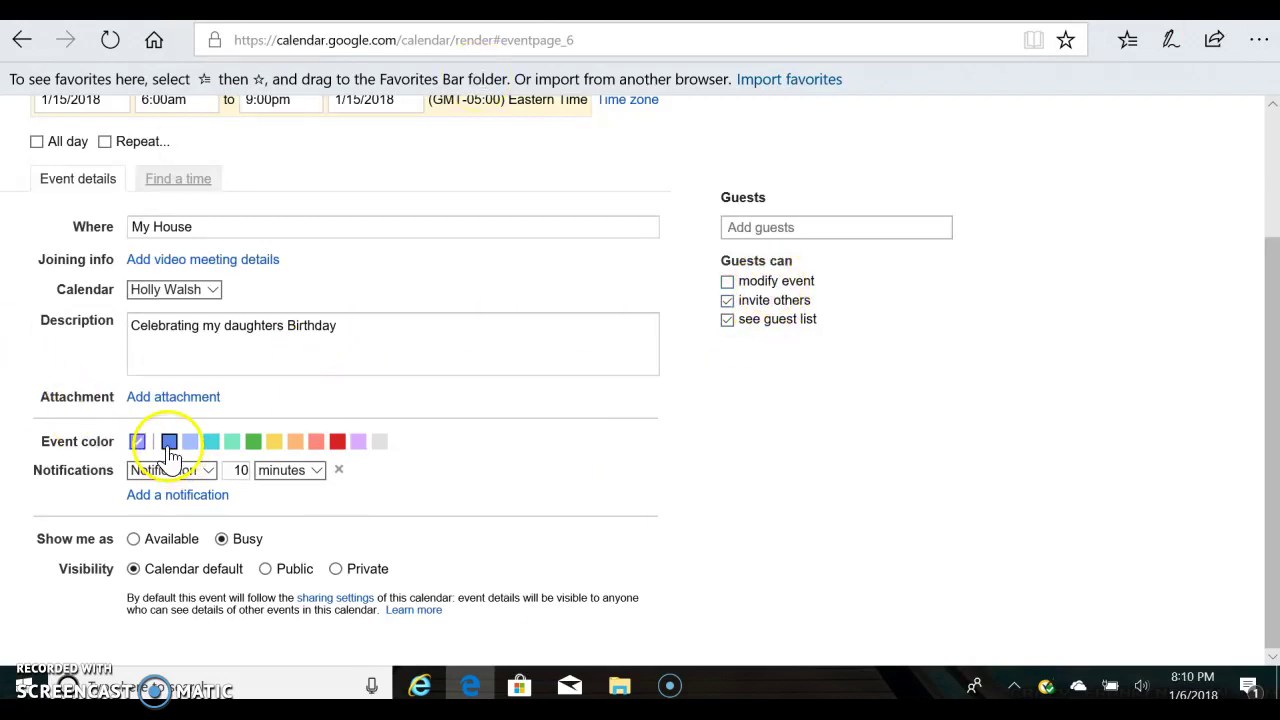
pyautogui.click(358, 448)
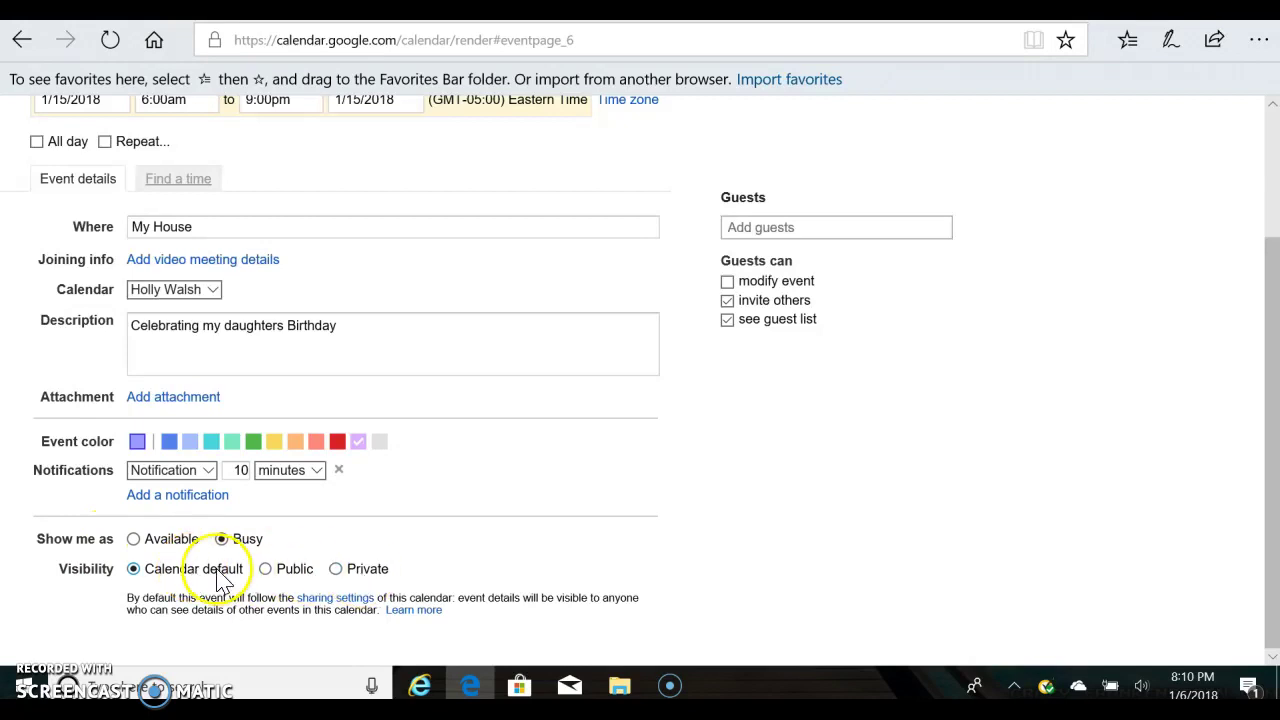
pyautogui.scroll(2, 403, 526)
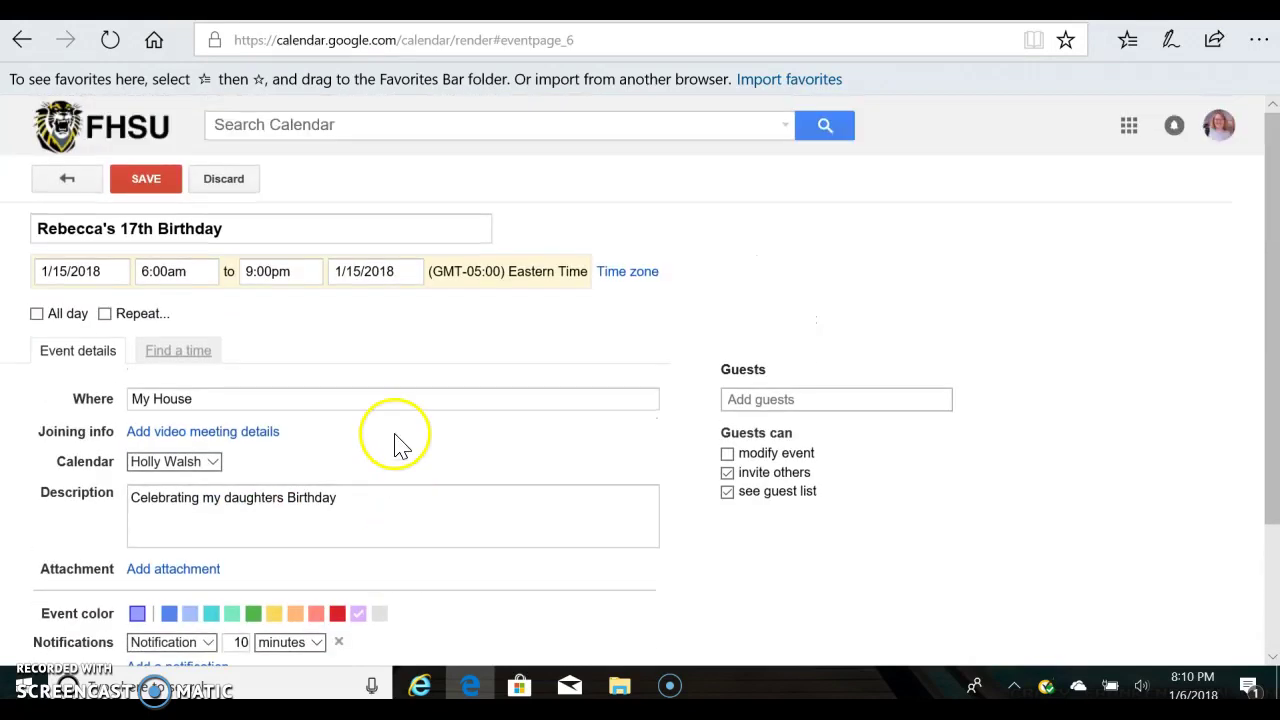
pyautogui.click(145, 178)
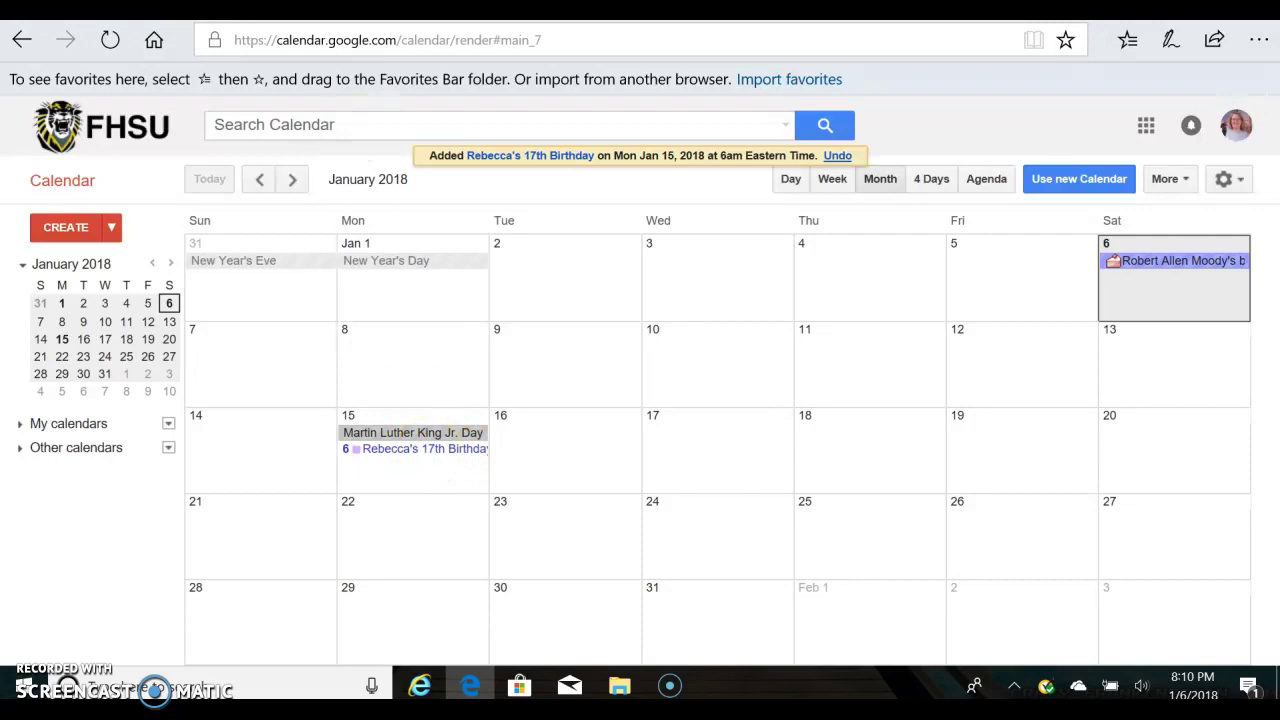
# Switch to the presentation and display slide 8, 'Sharing your Calendar'.
pyautogui.hotkey('ctrl', 'Tab')
pyautogui.scroll(-1, 130, 515)
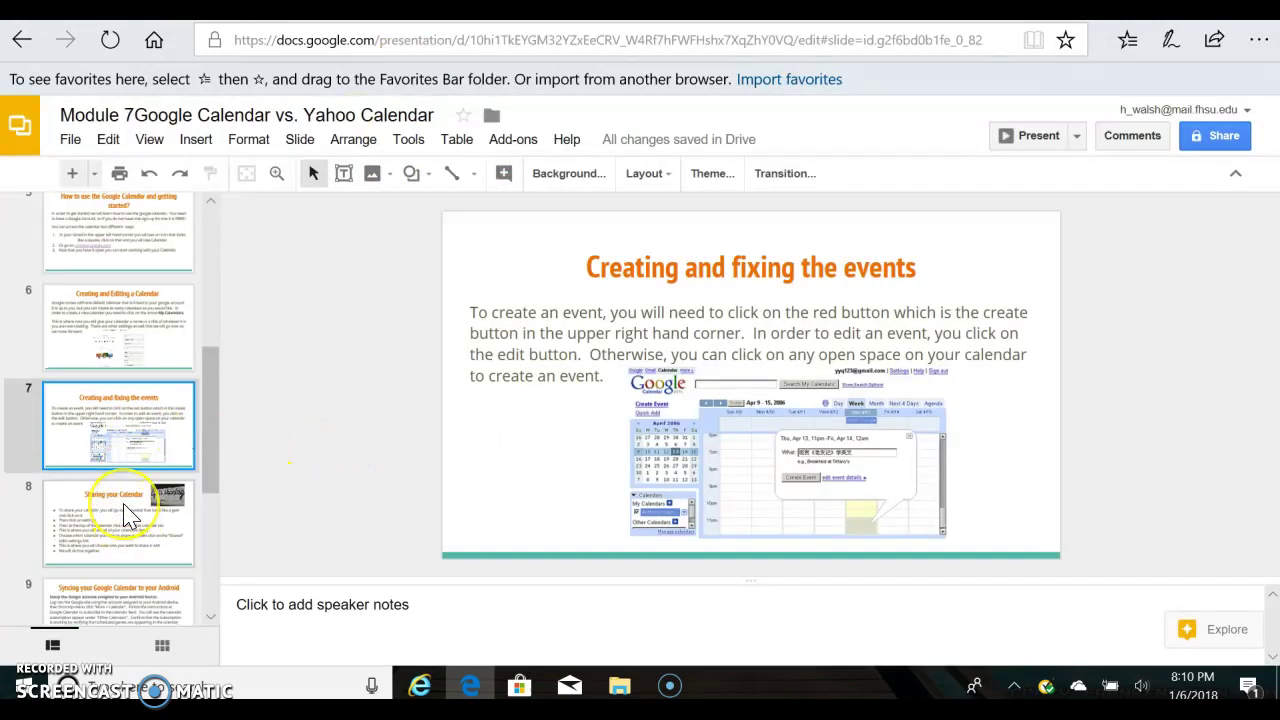
pyautogui.click(130, 515)
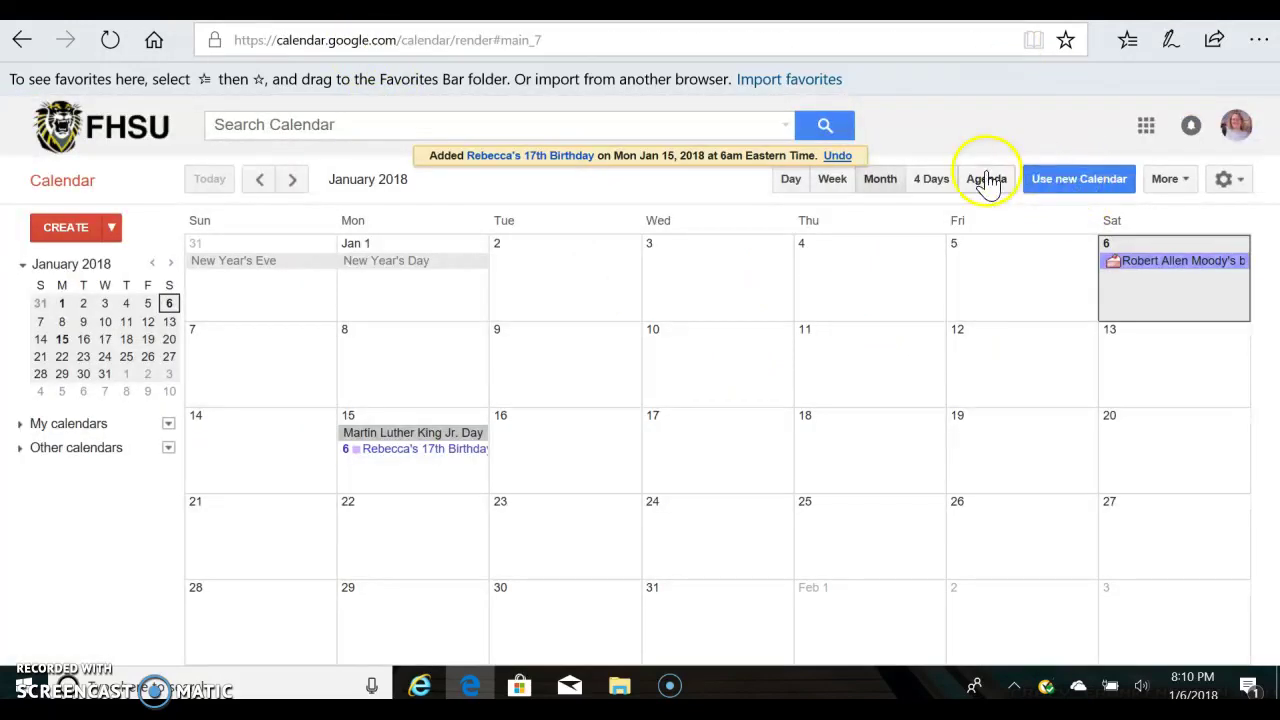
# Open Calendar Settings from the gear menu and scroll through the General options to the bottom.
pyautogui.click(1238, 190)
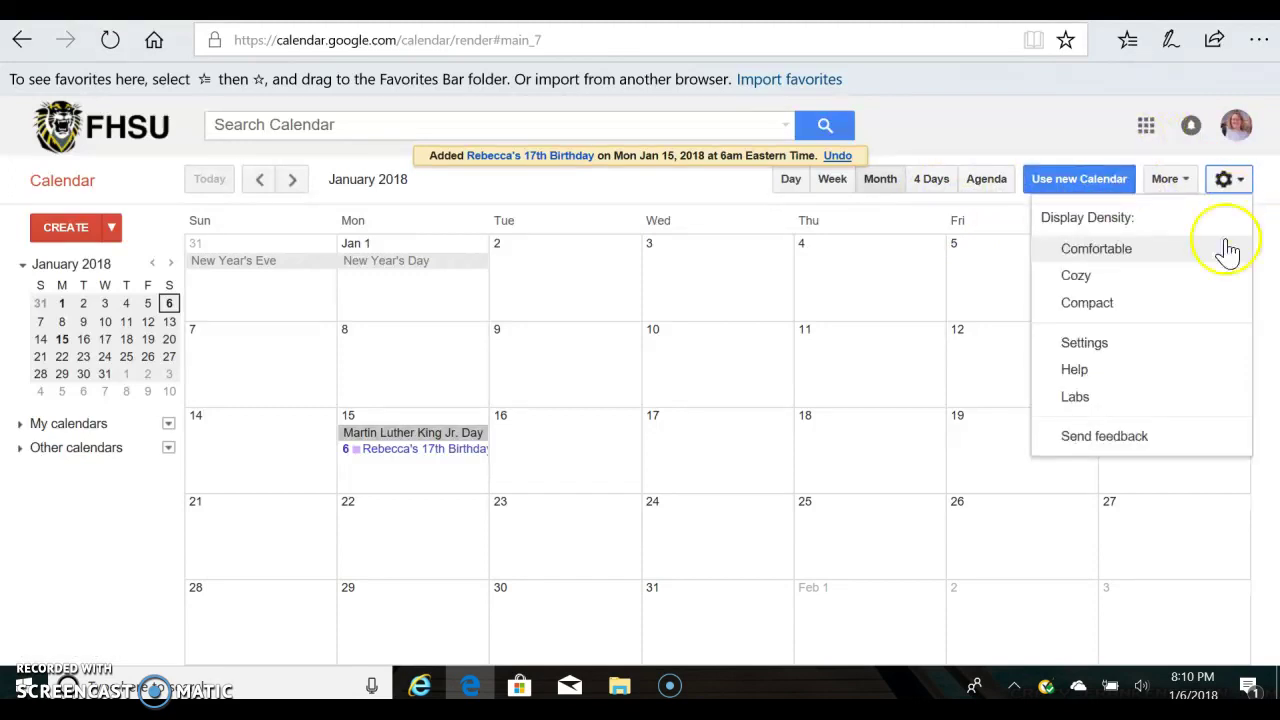
pyautogui.click(1168, 346)
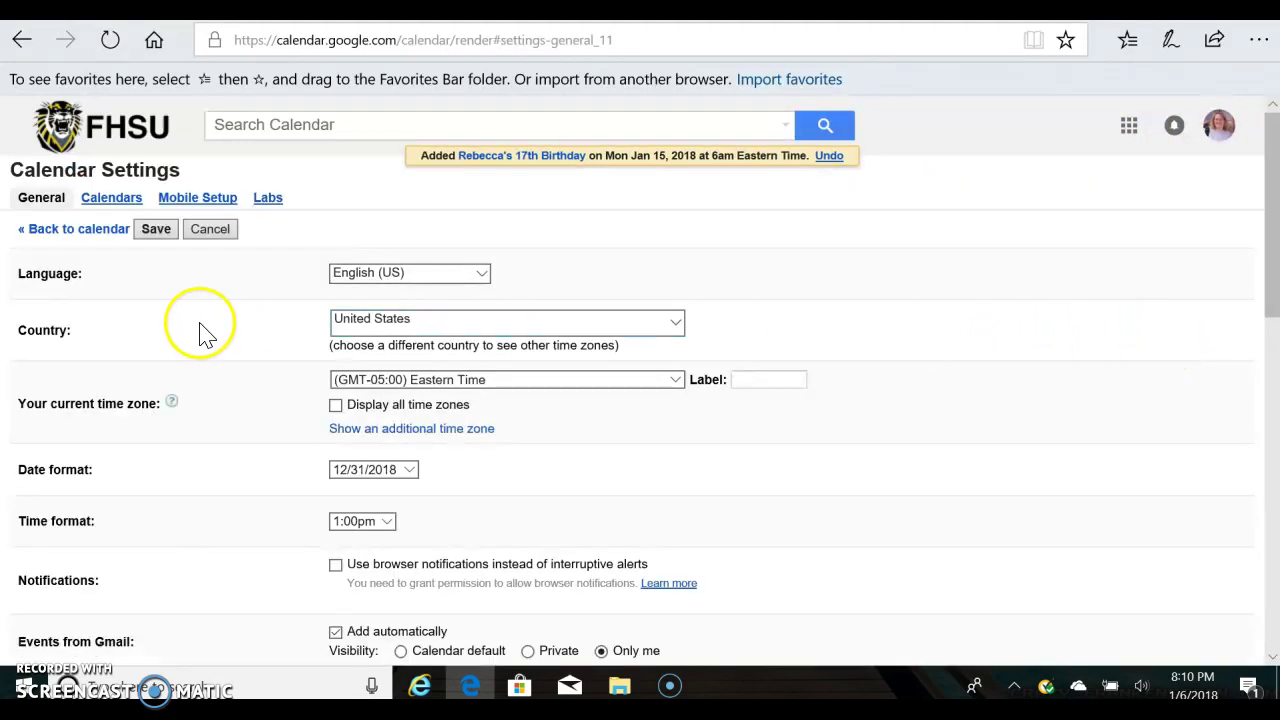
pyautogui.scroll(-1, 212, 356)
pyautogui.scroll(-5, 210, 362)
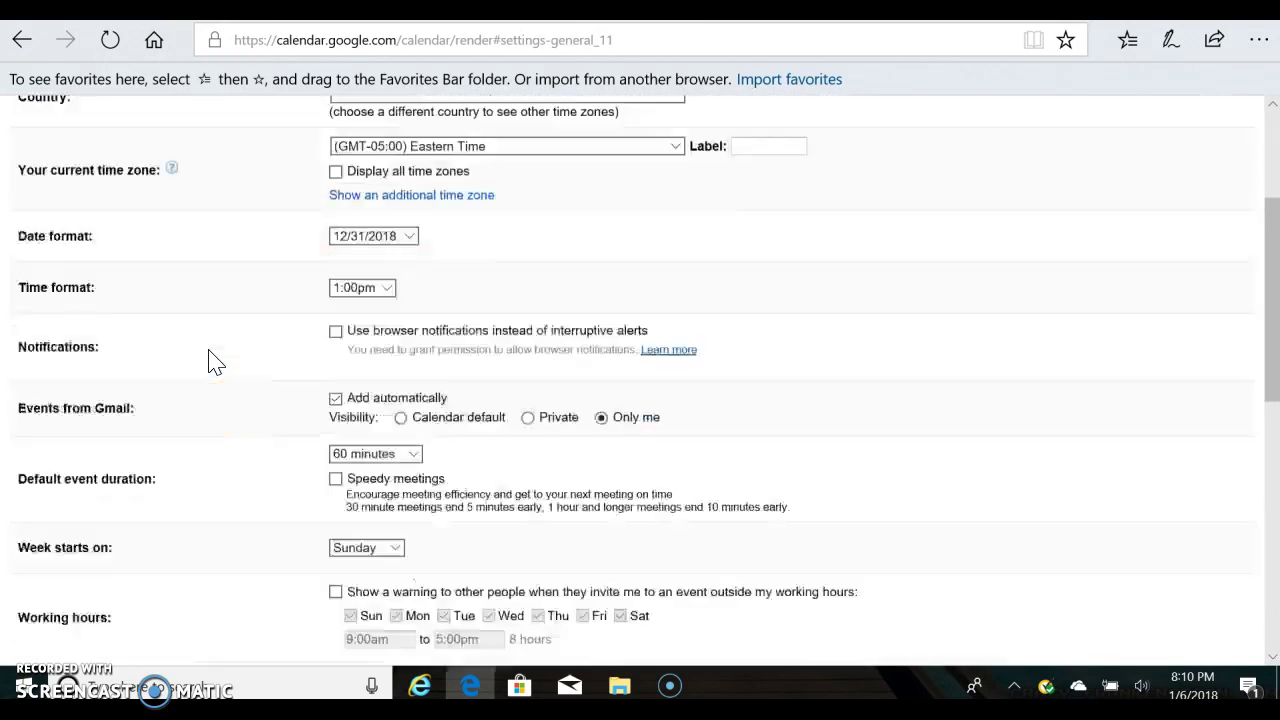
pyautogui.hotkey('ctrl', 'Tab')
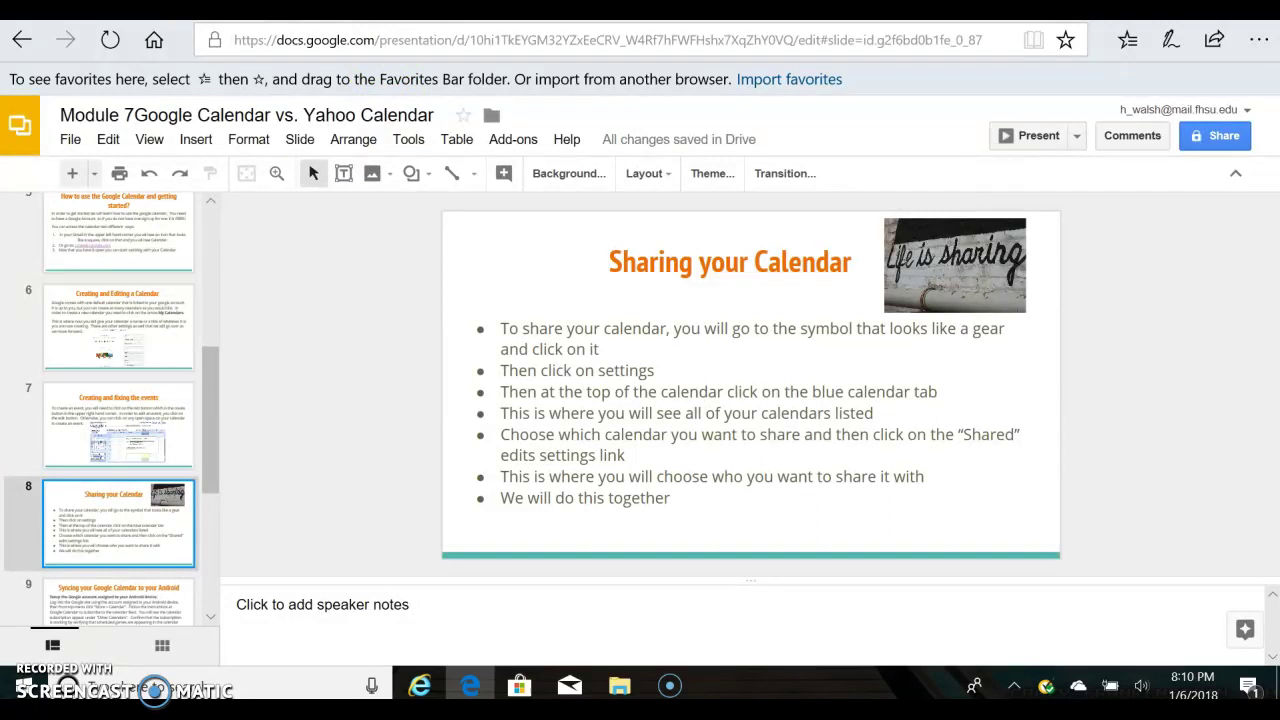
pyautogui.hotkey('ctrl', 'Tab')
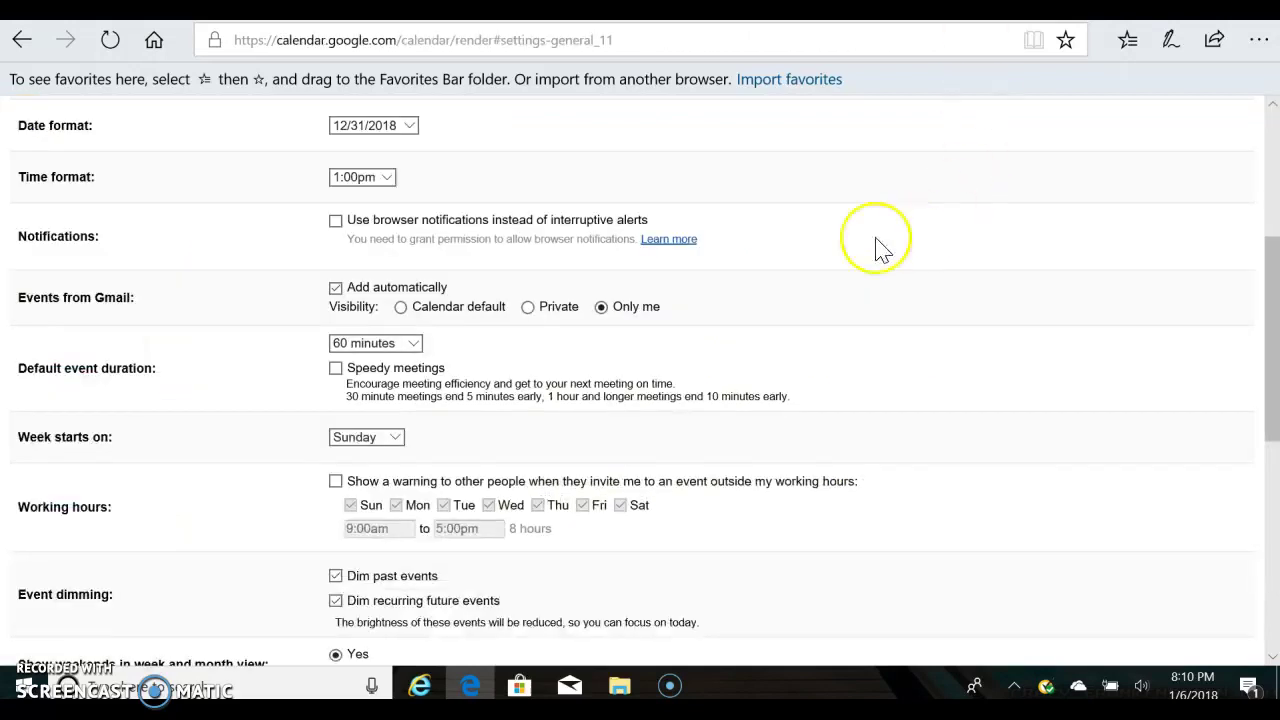
pyautogui.scroll(5, 150, 320)
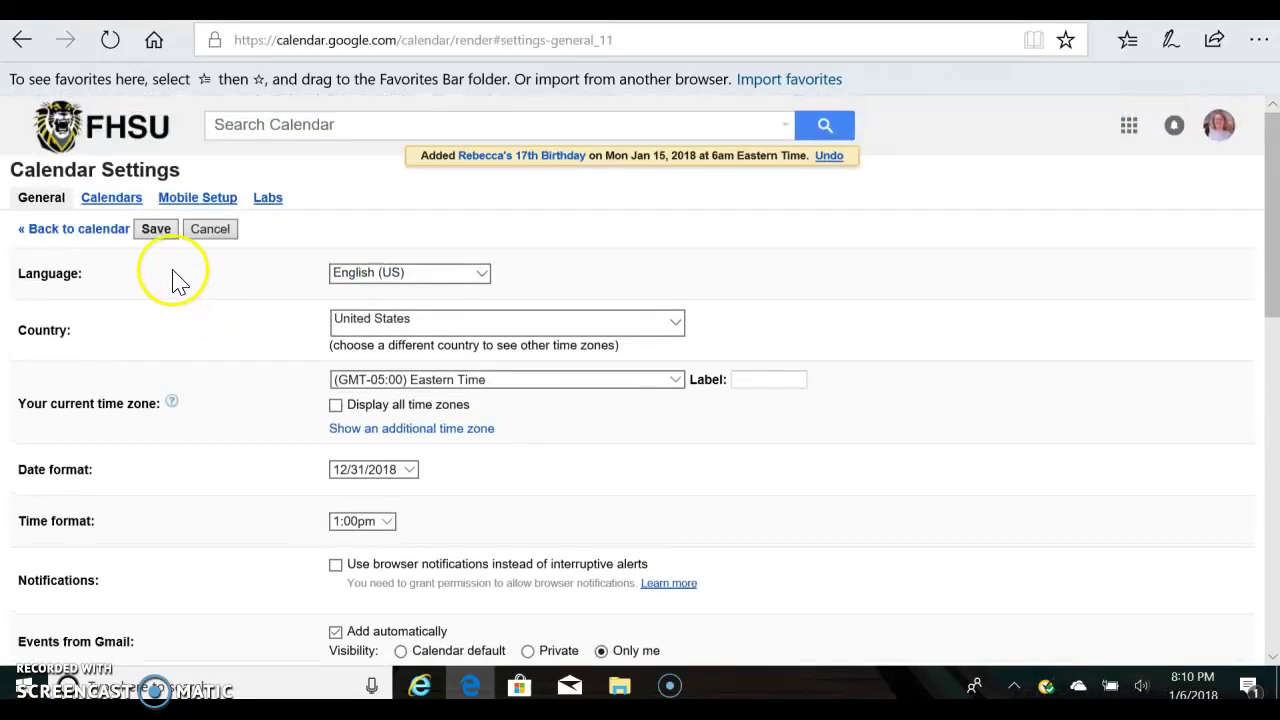
pyautogui.scroll(-4, 162, 250)
pyautogui.scroll(-5, 162, 250)
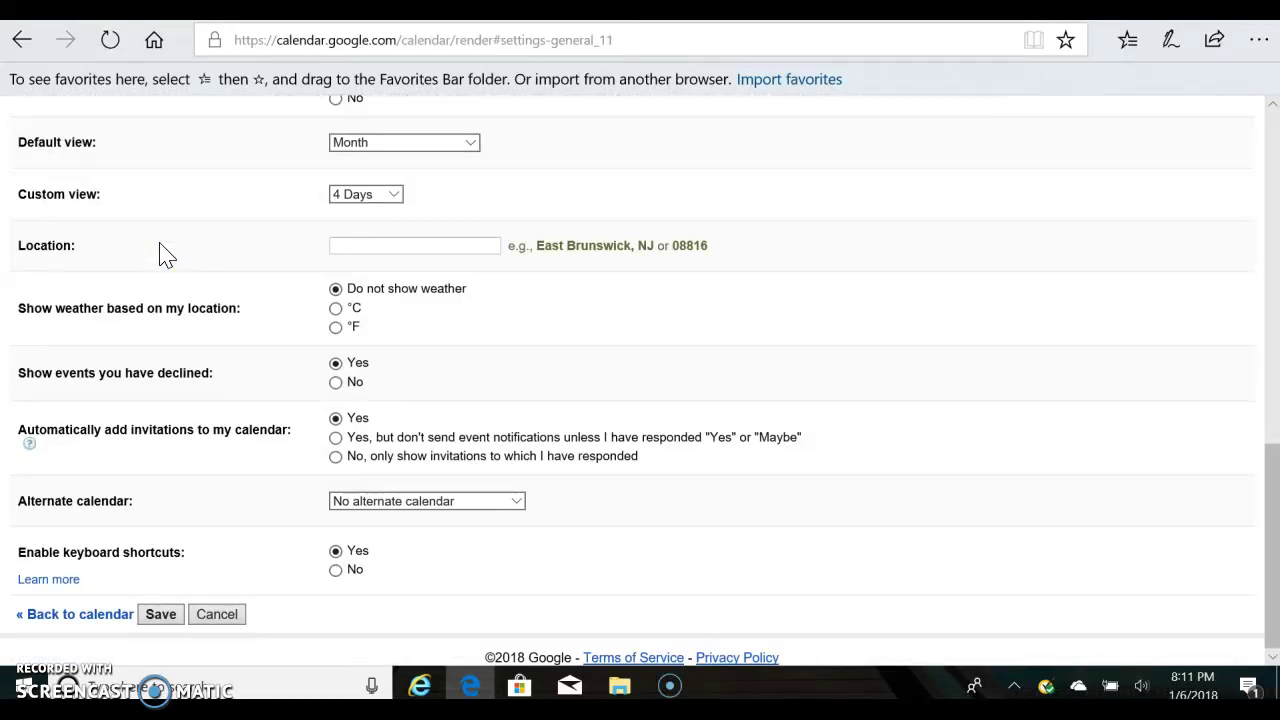
# Save the general settings, then expand My calendars and uncheck Birthdays.
pyautogui.click(162, 613)
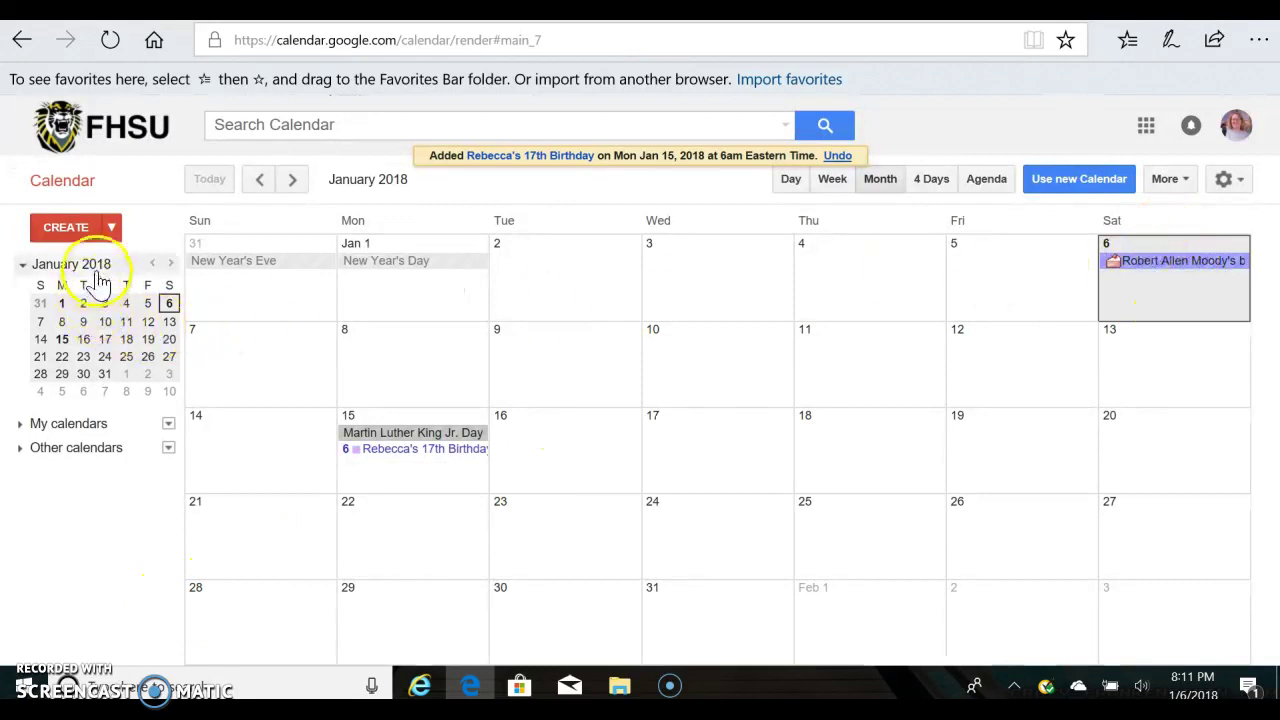
pyautogui.click(95, 424)
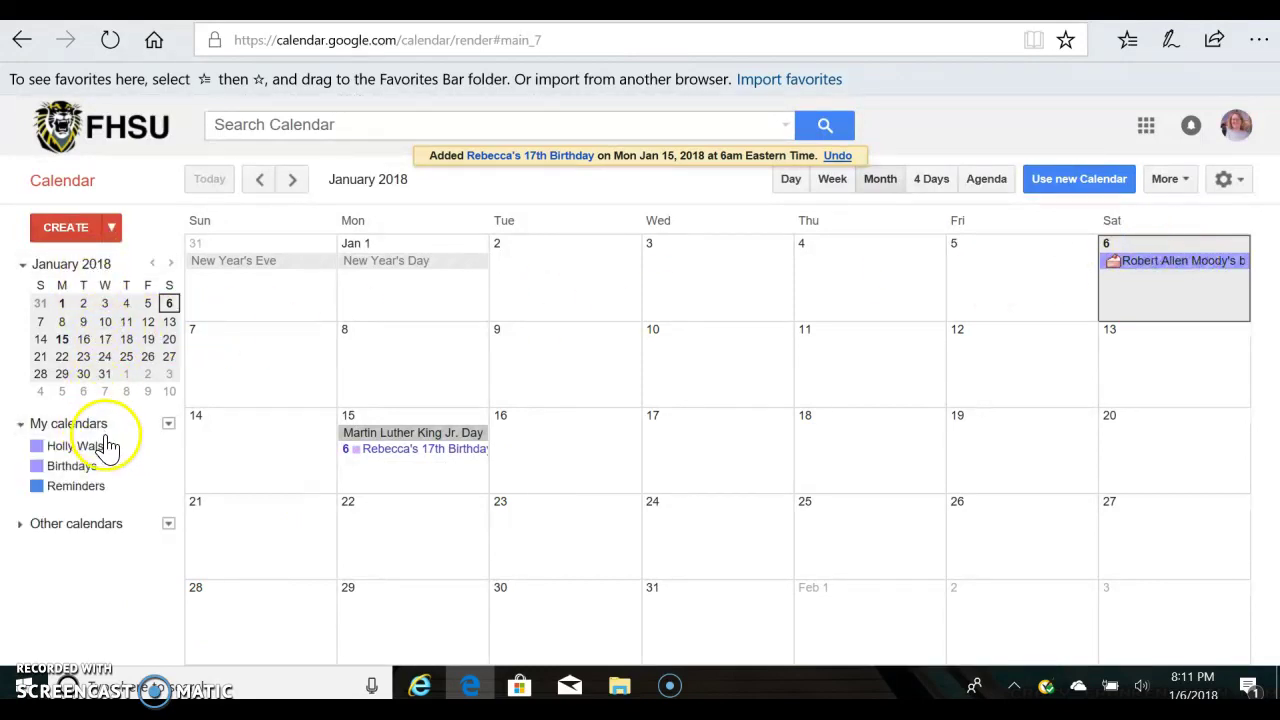
pyautogui.click(88, 467)
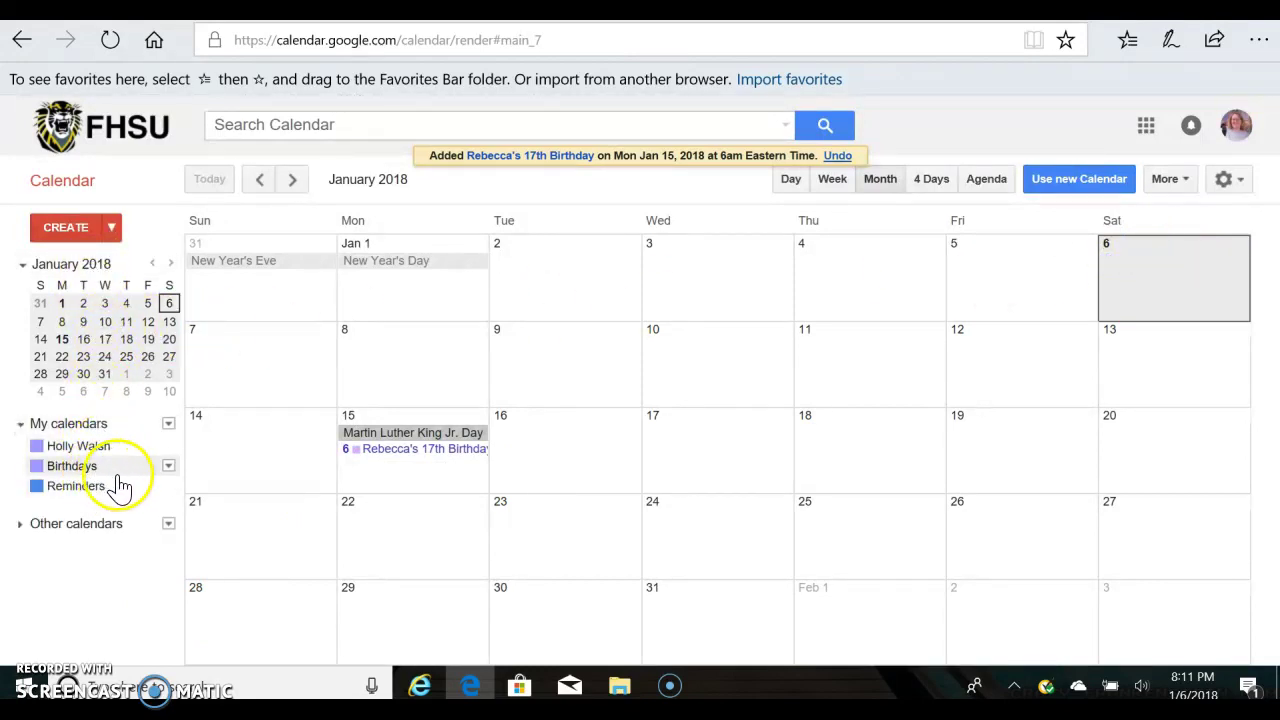
# Open the 17th birthday event's full edit page and save it again.
pyautogui.click(366, 458)
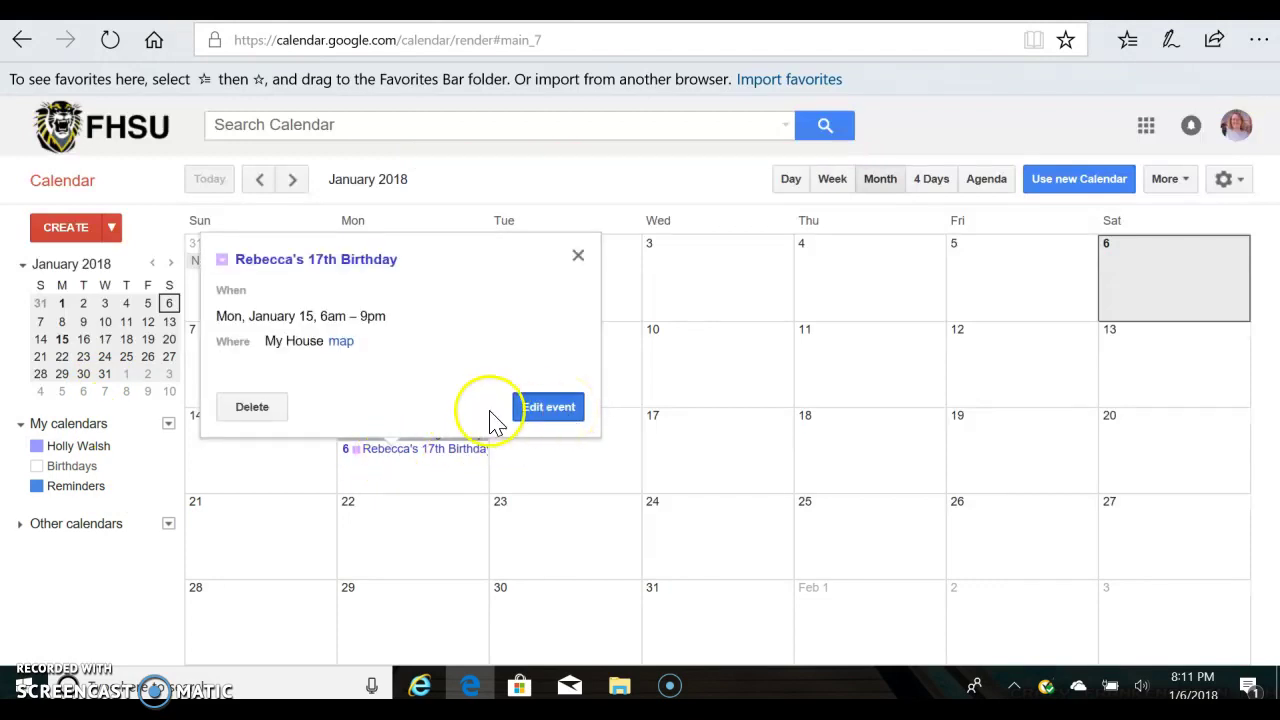
pyautogui.click(222, 262)
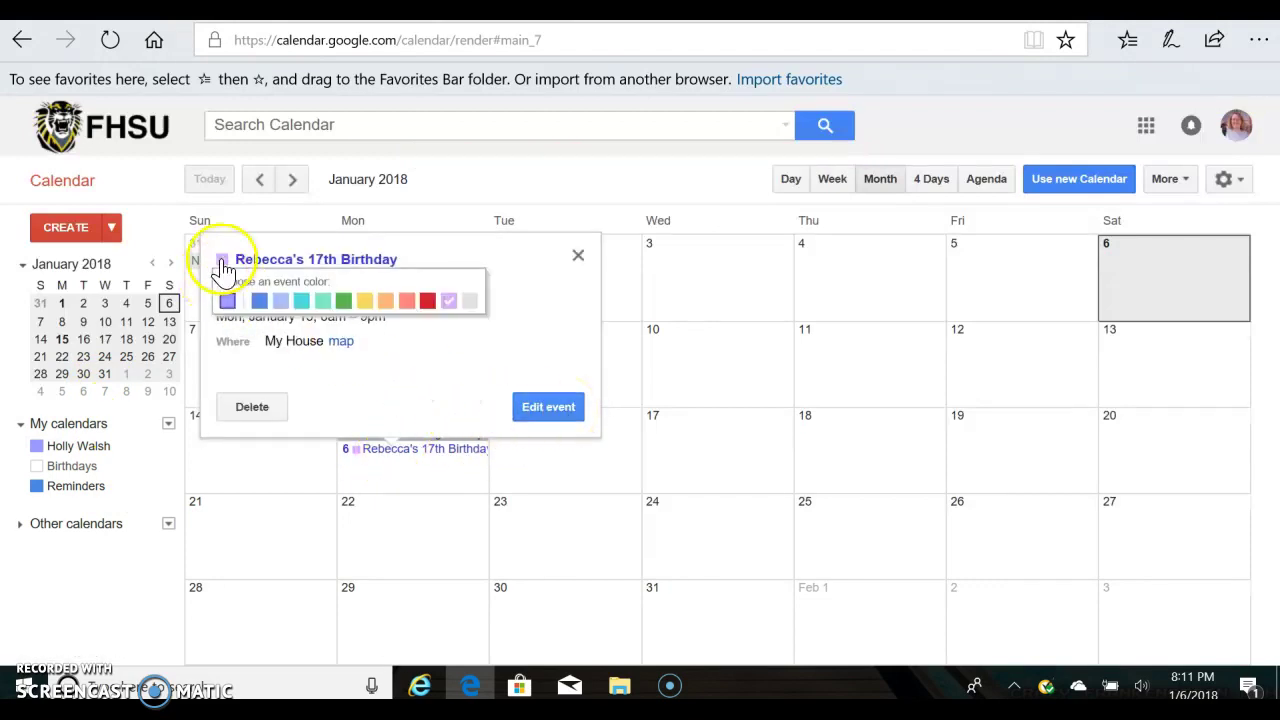
pyautogui.click(563, 409)
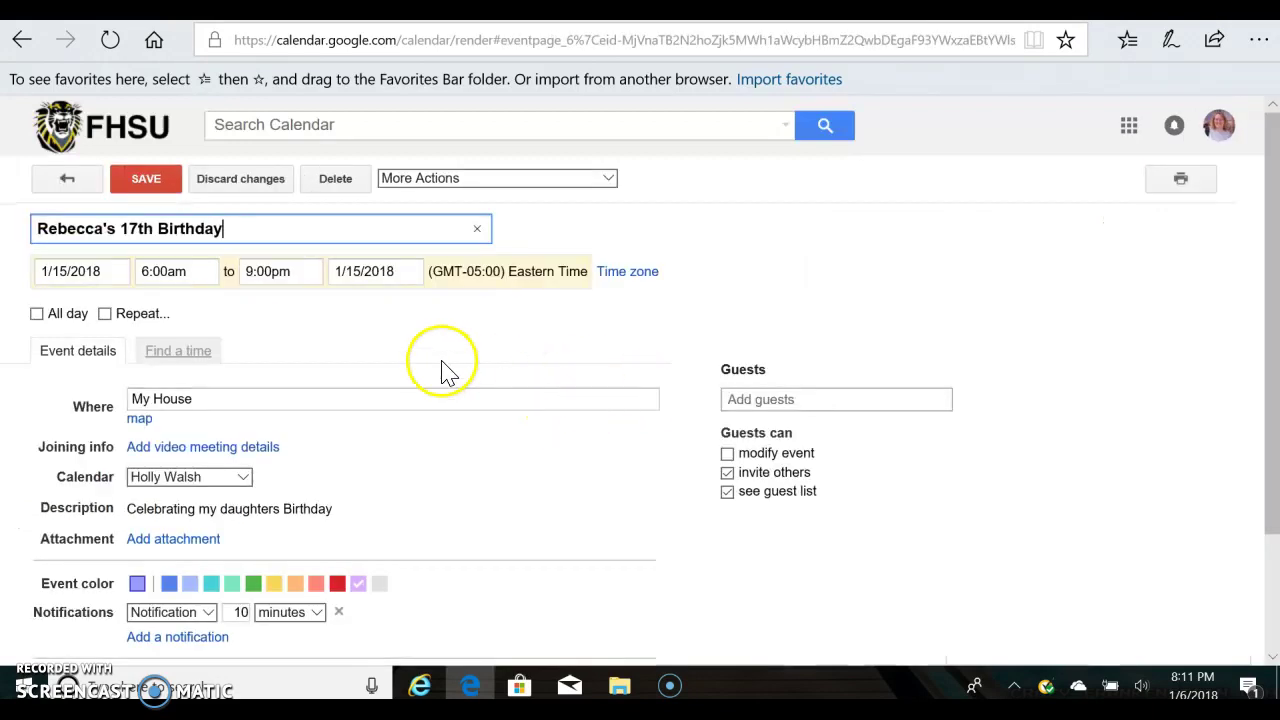
pyautogui.scroll(-3, 443, 370)
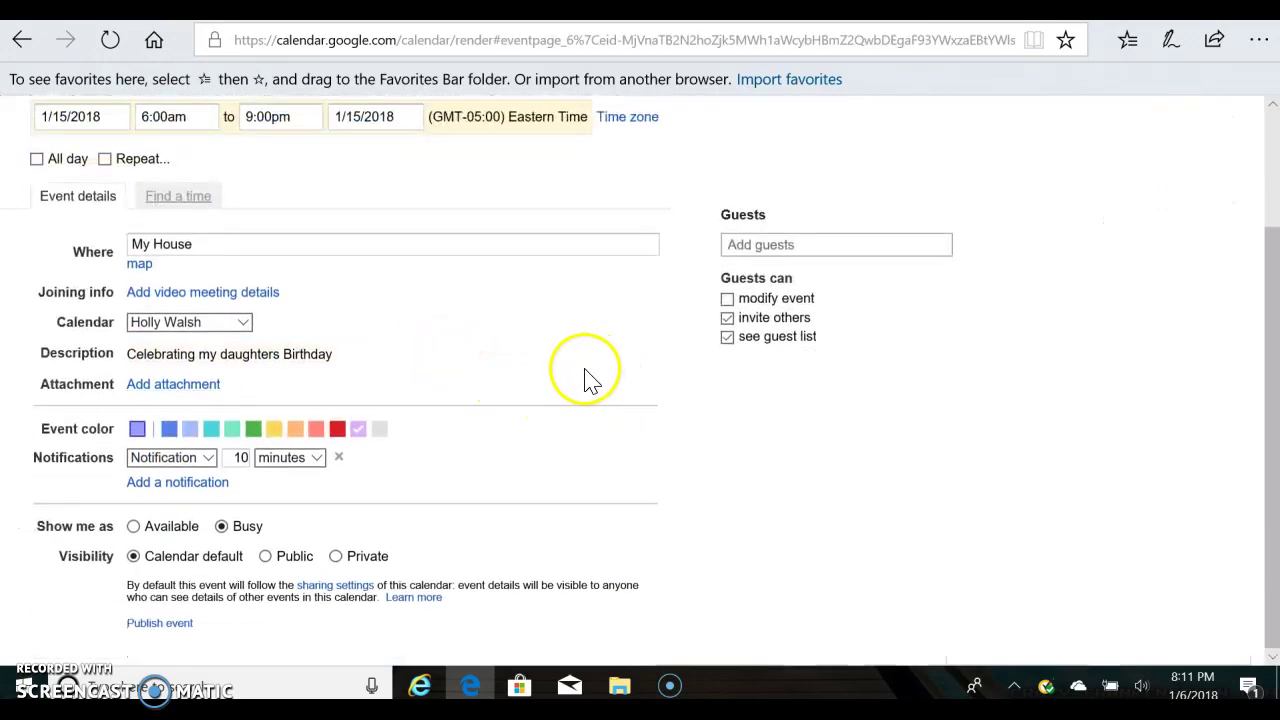
pyautogui.scroll(3, 583, 380)
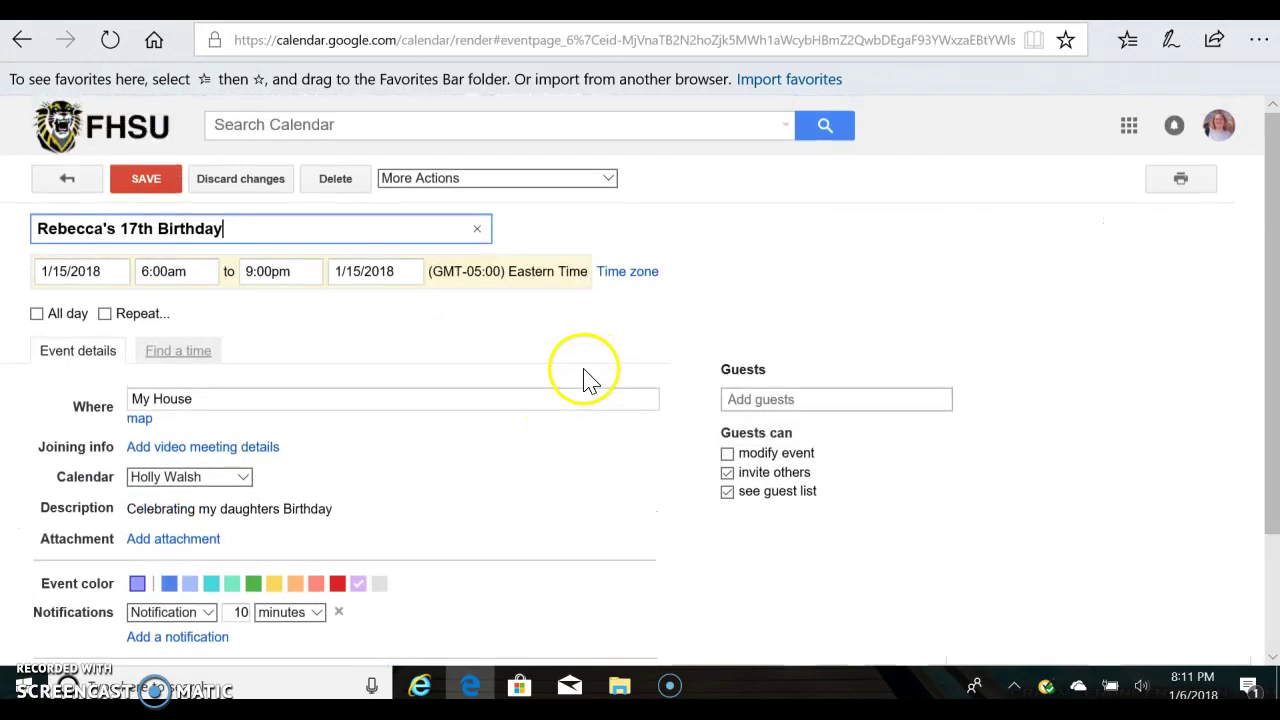
pyautogui.click(158, 193)
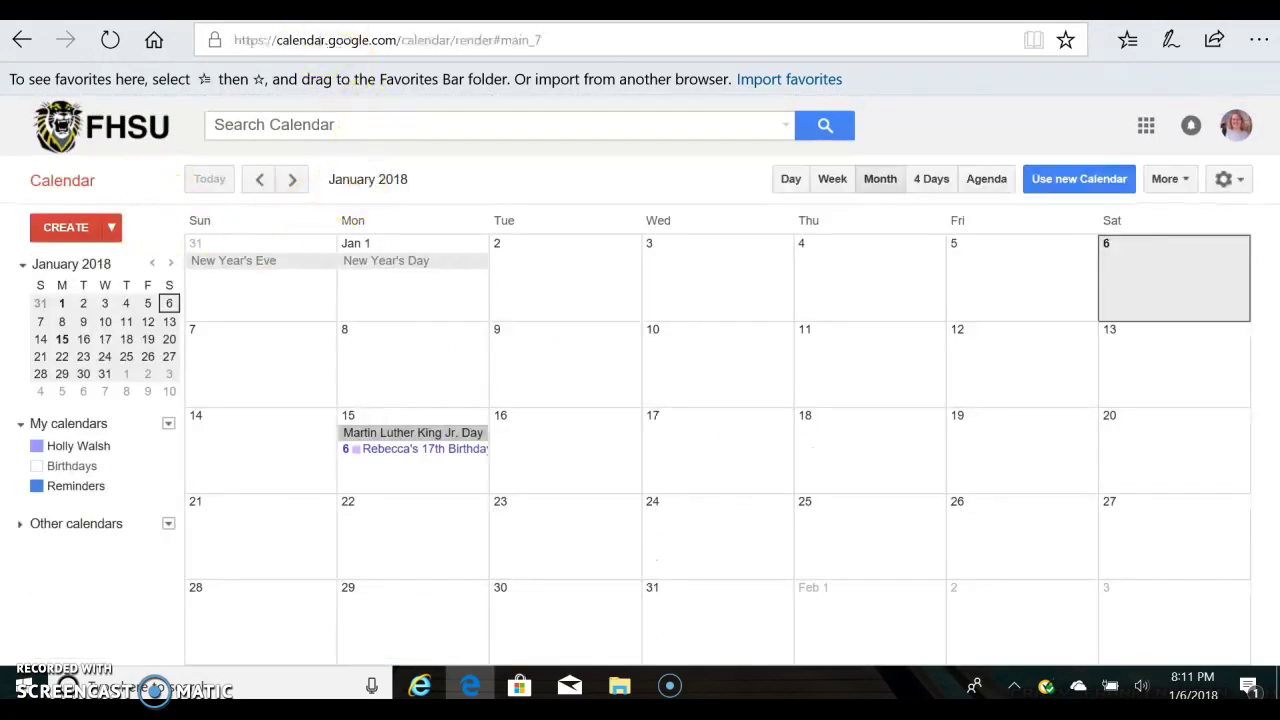
# Switch to the presentation and display slide 9, 'Syncing your Google Calendar to your Android'.
pyautogui.hotkey('ctrl', 'Tab')
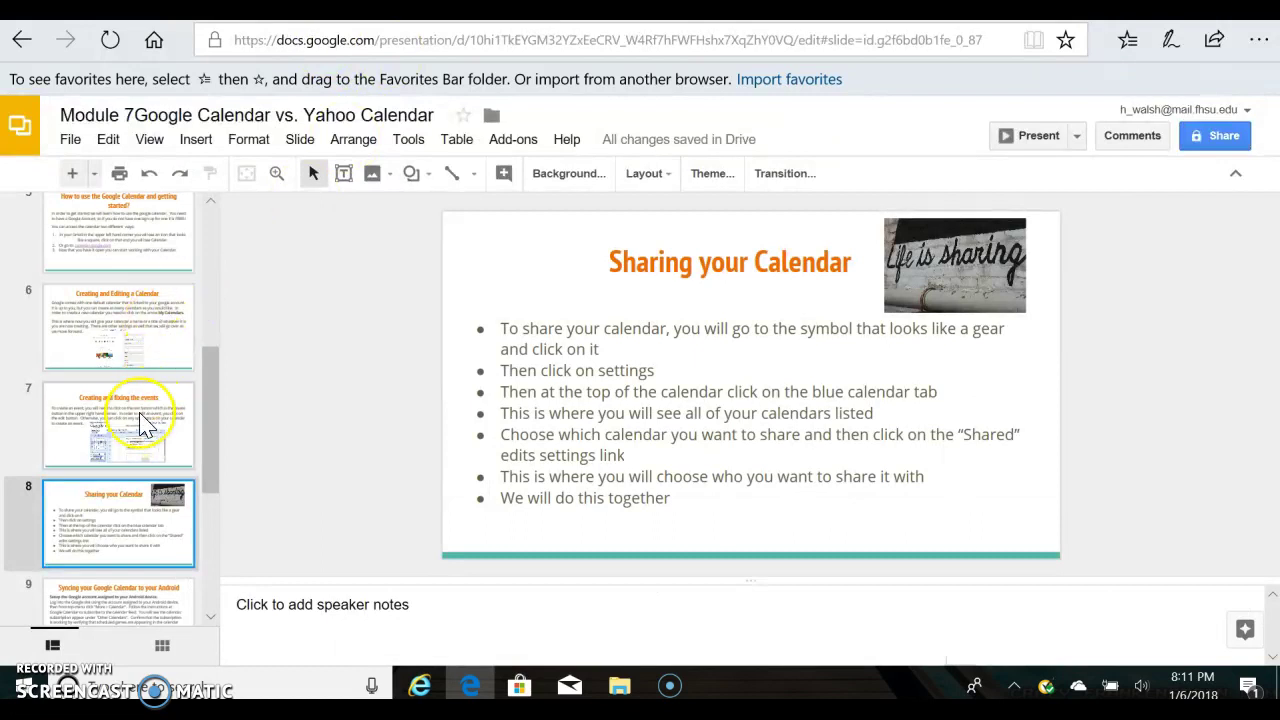
pyautogui.scroll(-3, 143, 424)
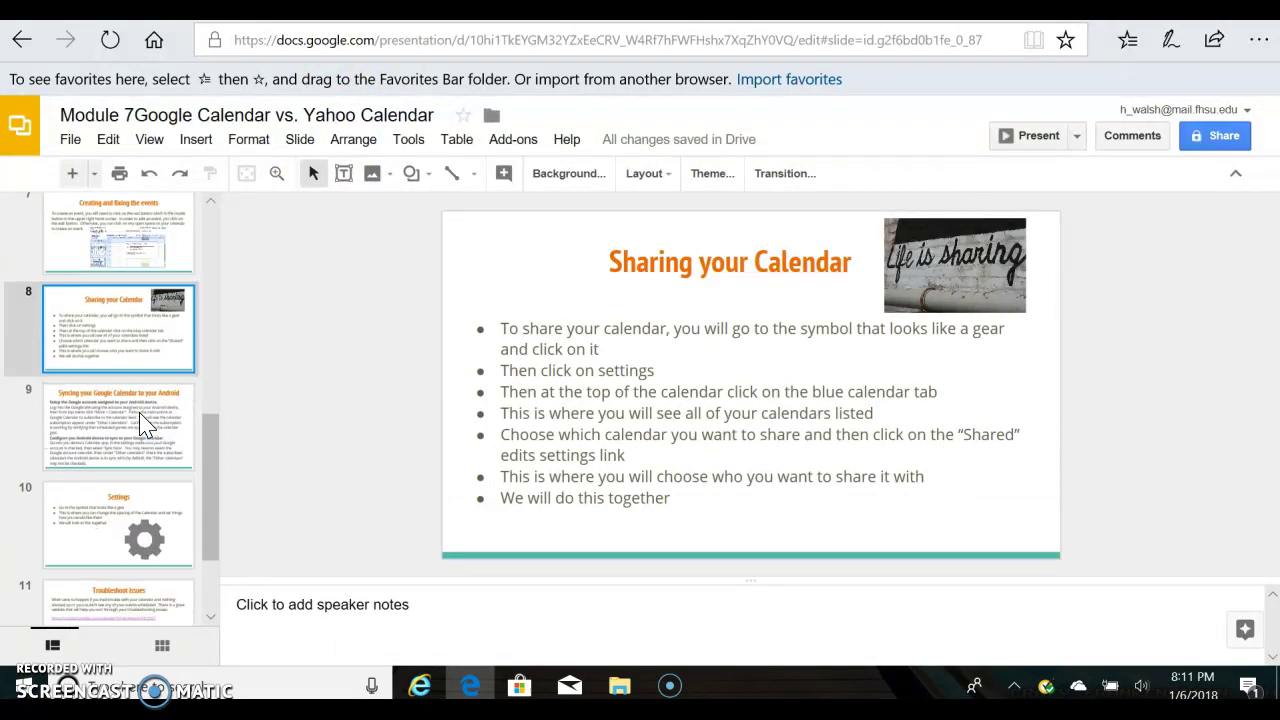
pyautogui.click(143, 412)
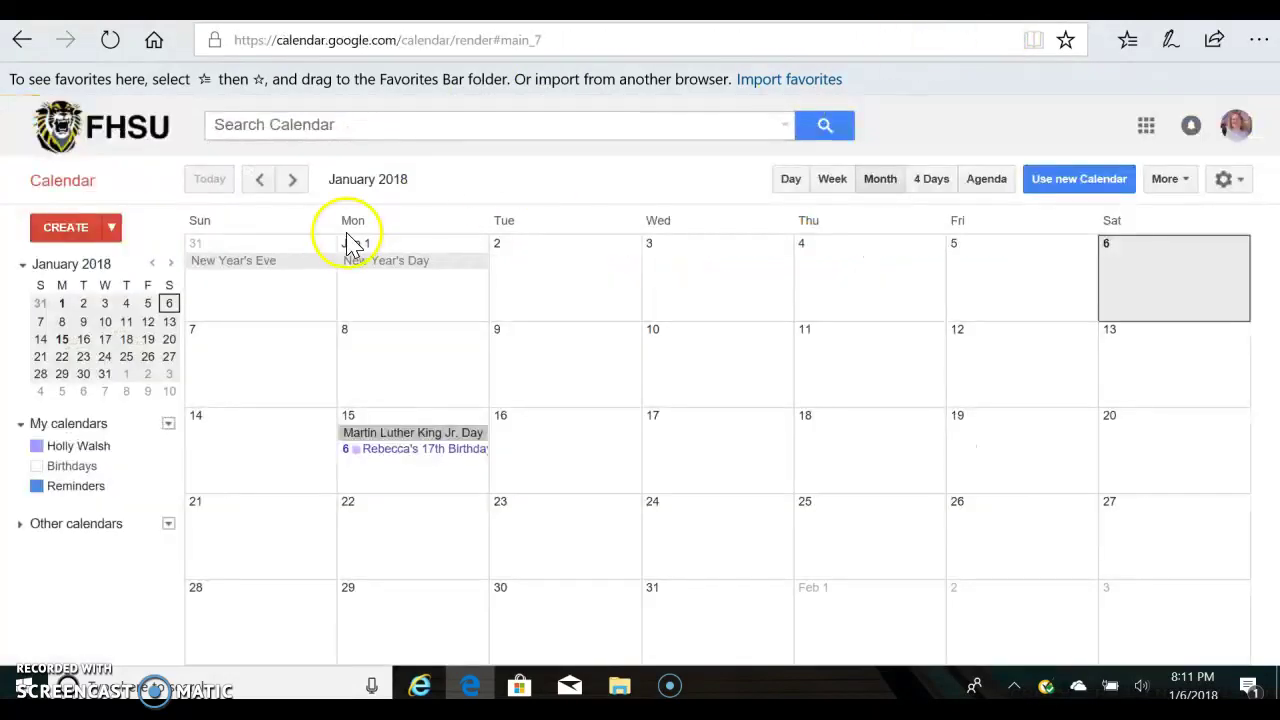
# Check the More menu's Print and Refresh options, open the settings gear, then go to the Module 07 page.
pyautogui.click(1189, 182)
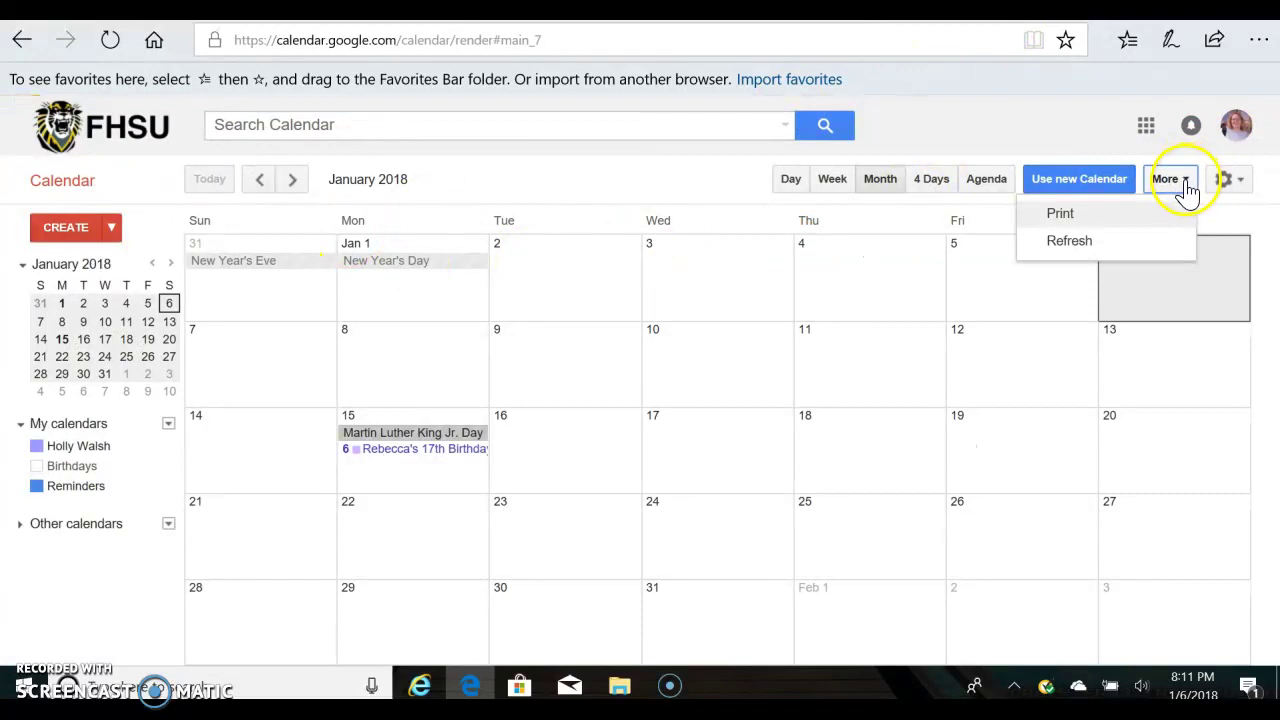
pyautogui.click(1186, 184)
pyautogui.click(1186, 184)
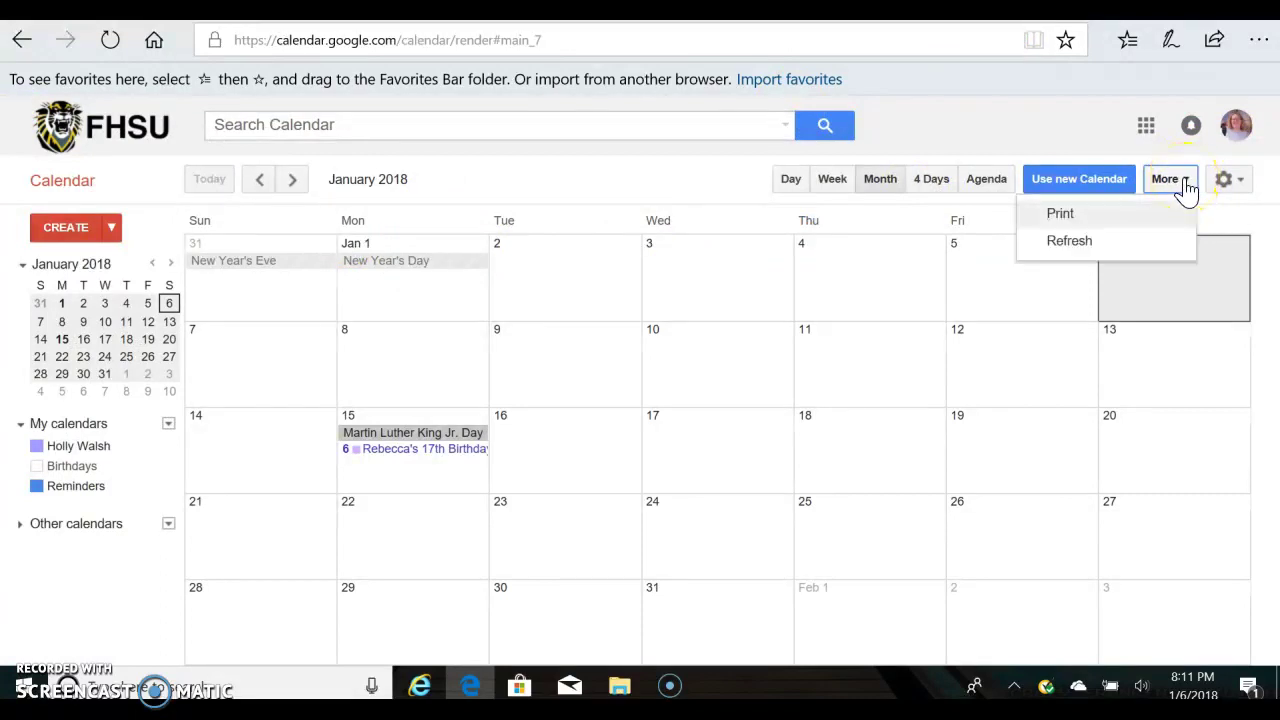
pyautogui.click(1238, 186)
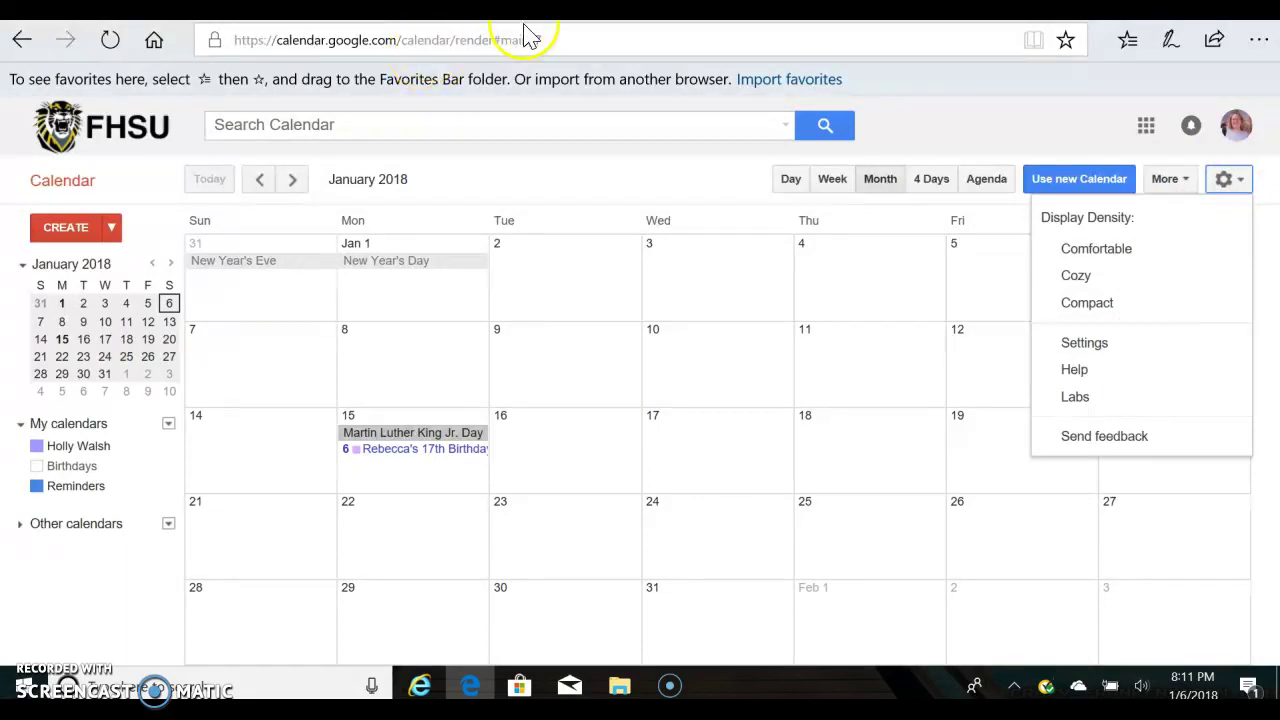
pyautogui.hotkey('ctrl', 'Tab')
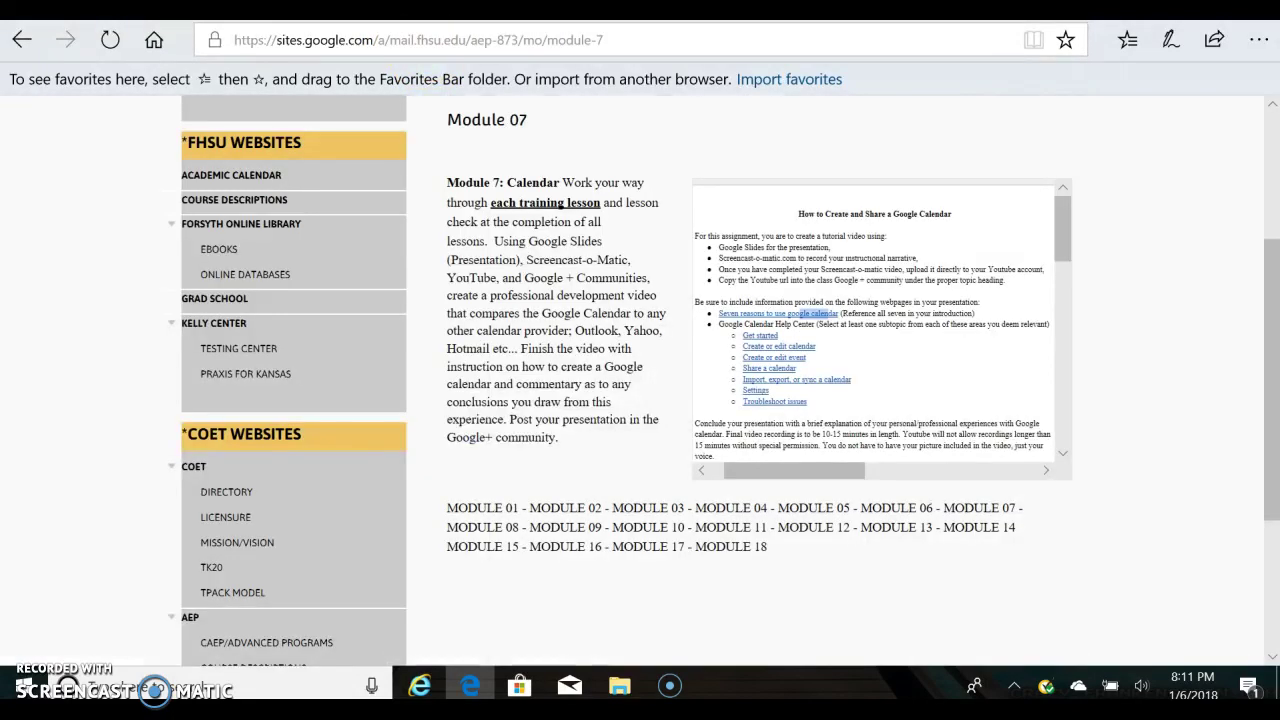
# Look over the Module 07 assignment page, then bring the Module 7 slides back into view.
pyautogui.hotkey('ctrl', 'Tab')
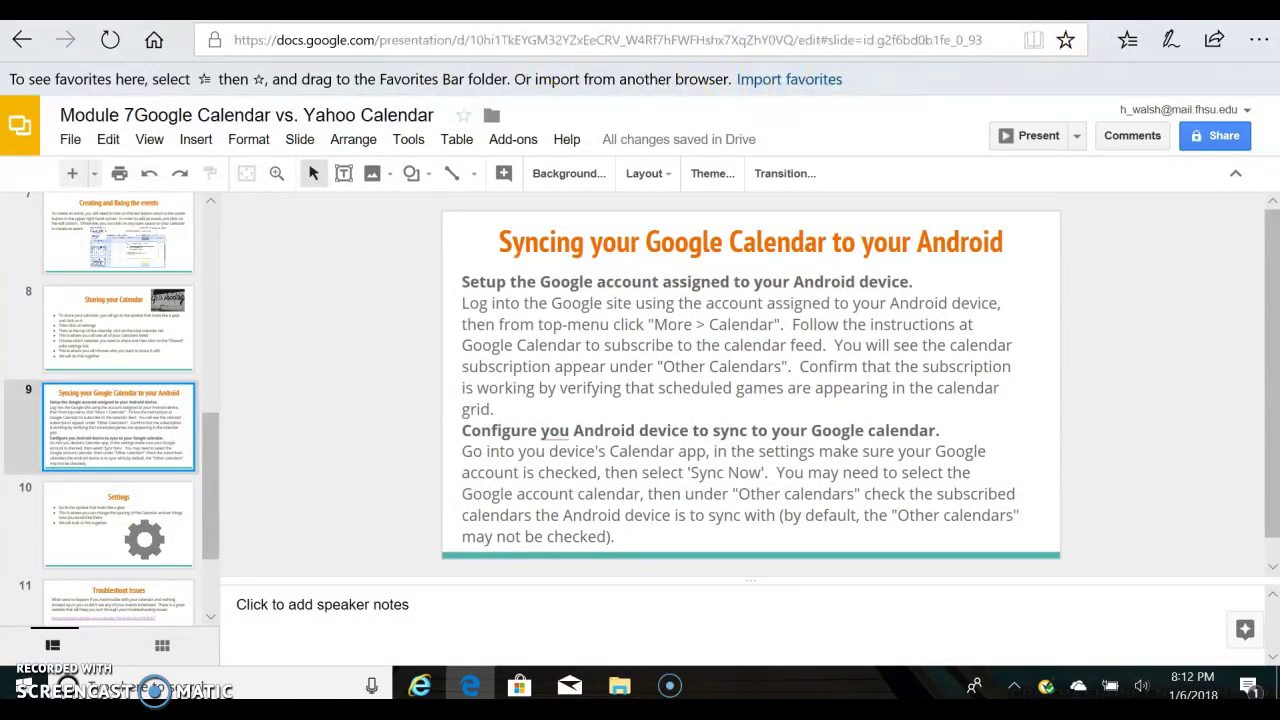
pyautogui.hotkey('ctrl', 'Tab')
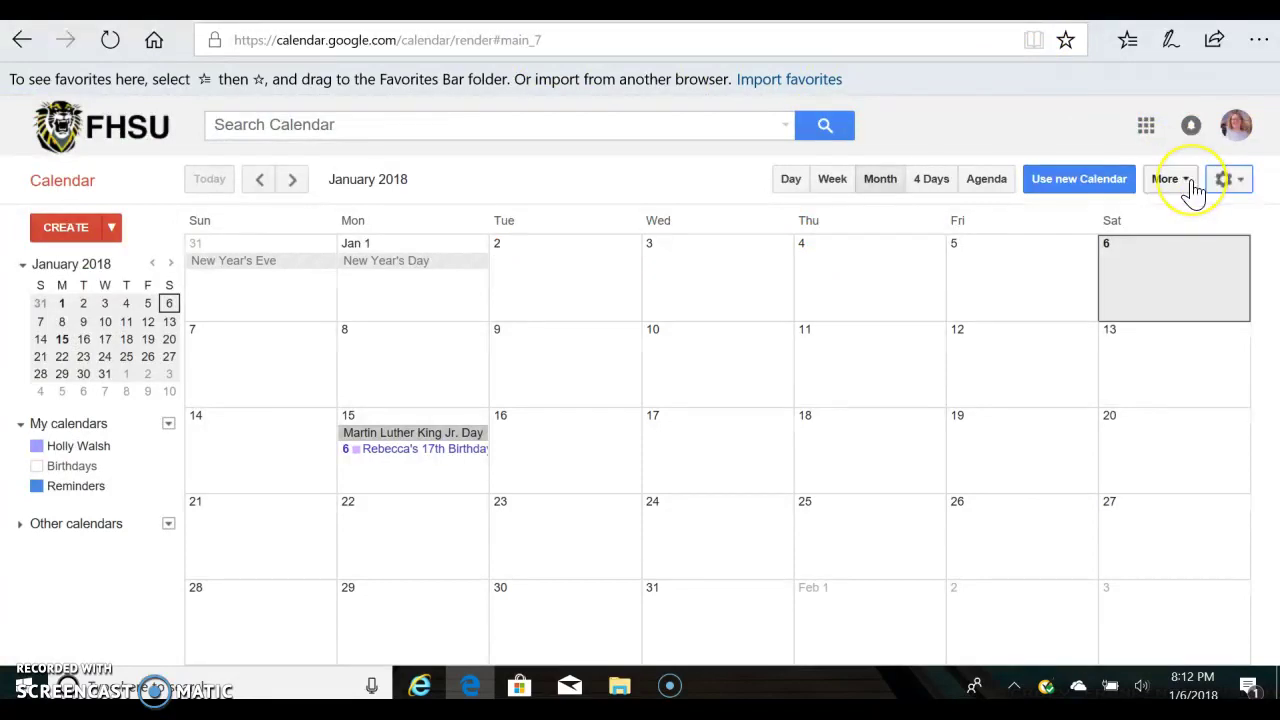
# Open Google Calendar's General Settings page from the gear menu.
pyautogui.click(1193, 192)
pyautogui.click(1228, 184)
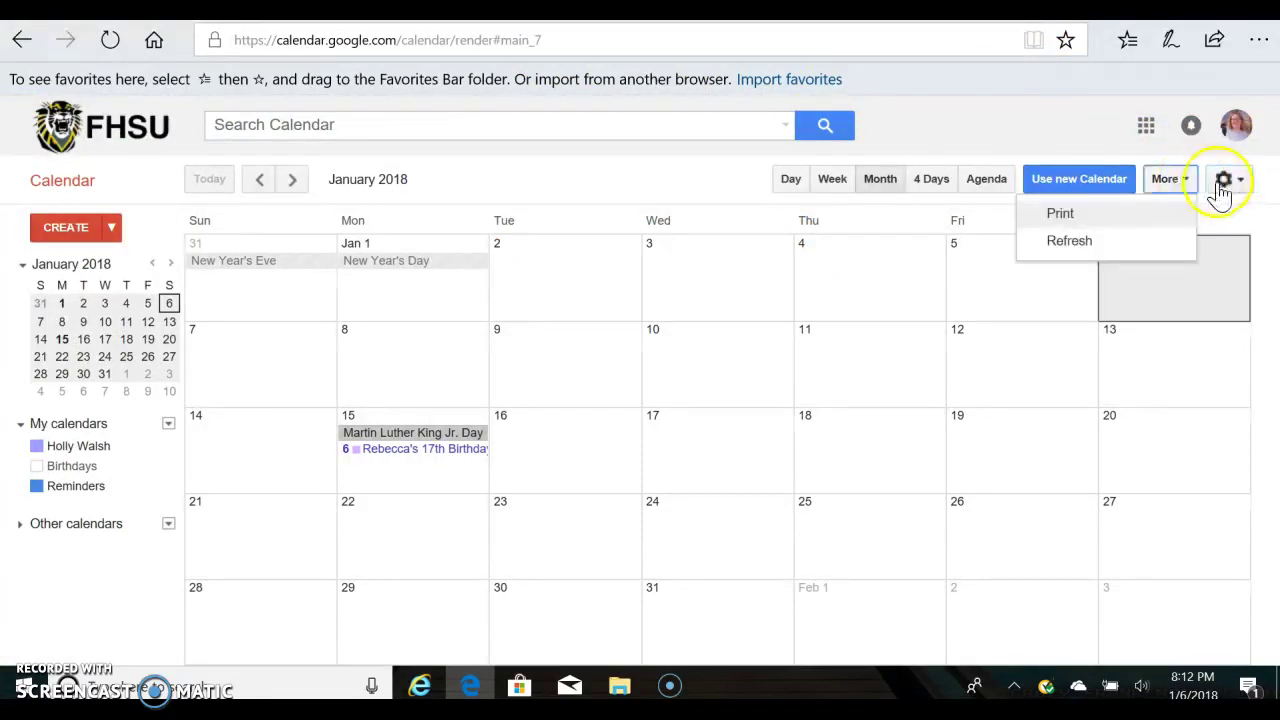
pyautogui.click(1082, 178)
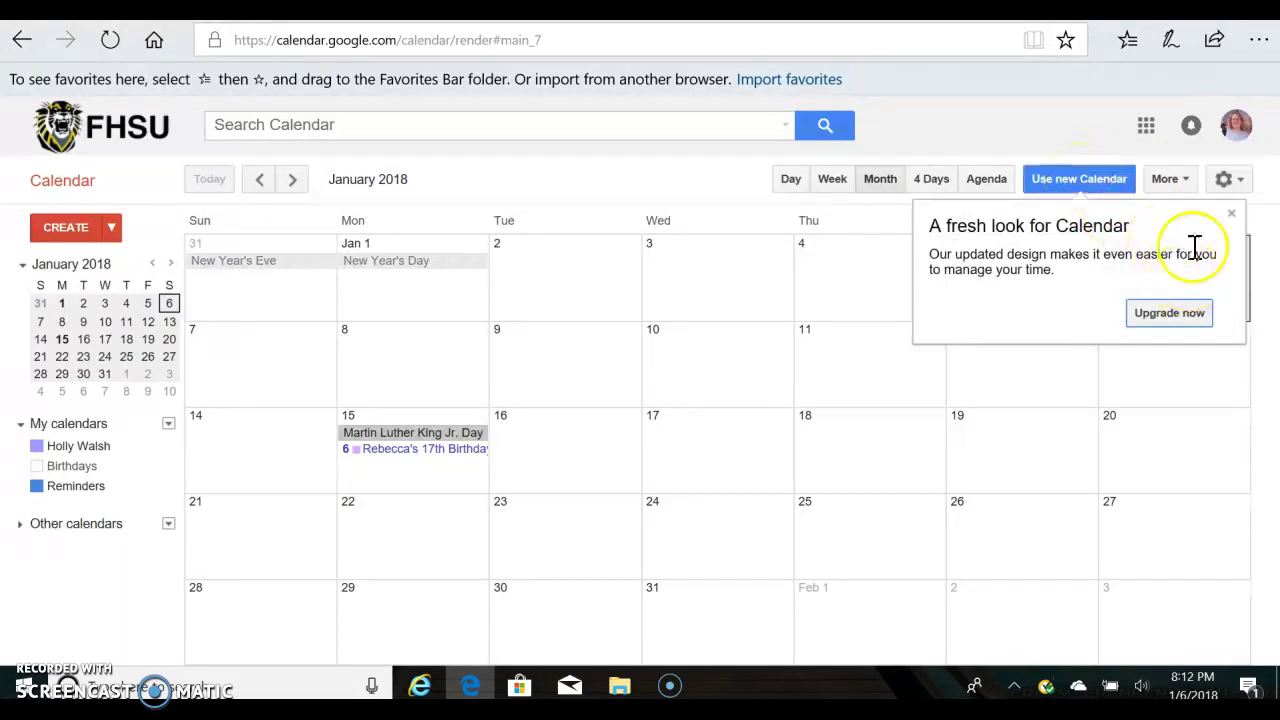
pyautogui.click(1228, 180)
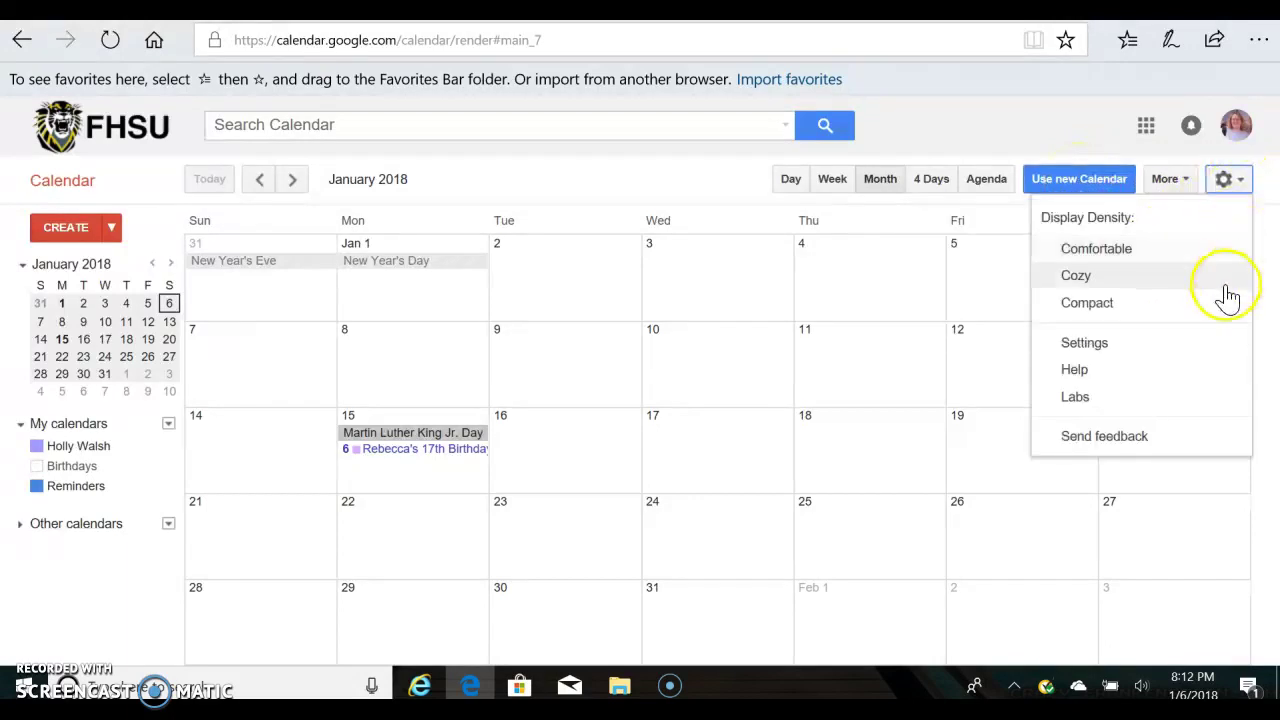
pyautogui.click(1190, 345)
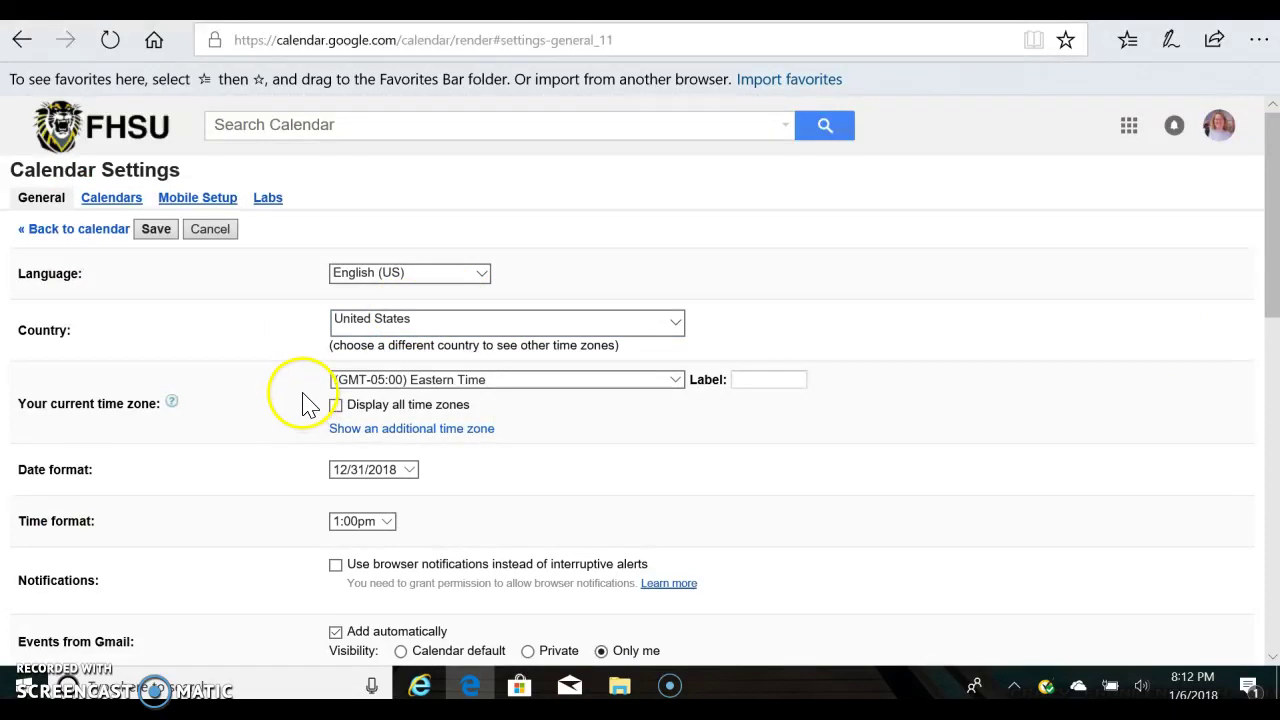
# Set Events from Gmail to the calendar default visibility, applied to new events only.
pyautogui.scroll(-5, 300, 400)
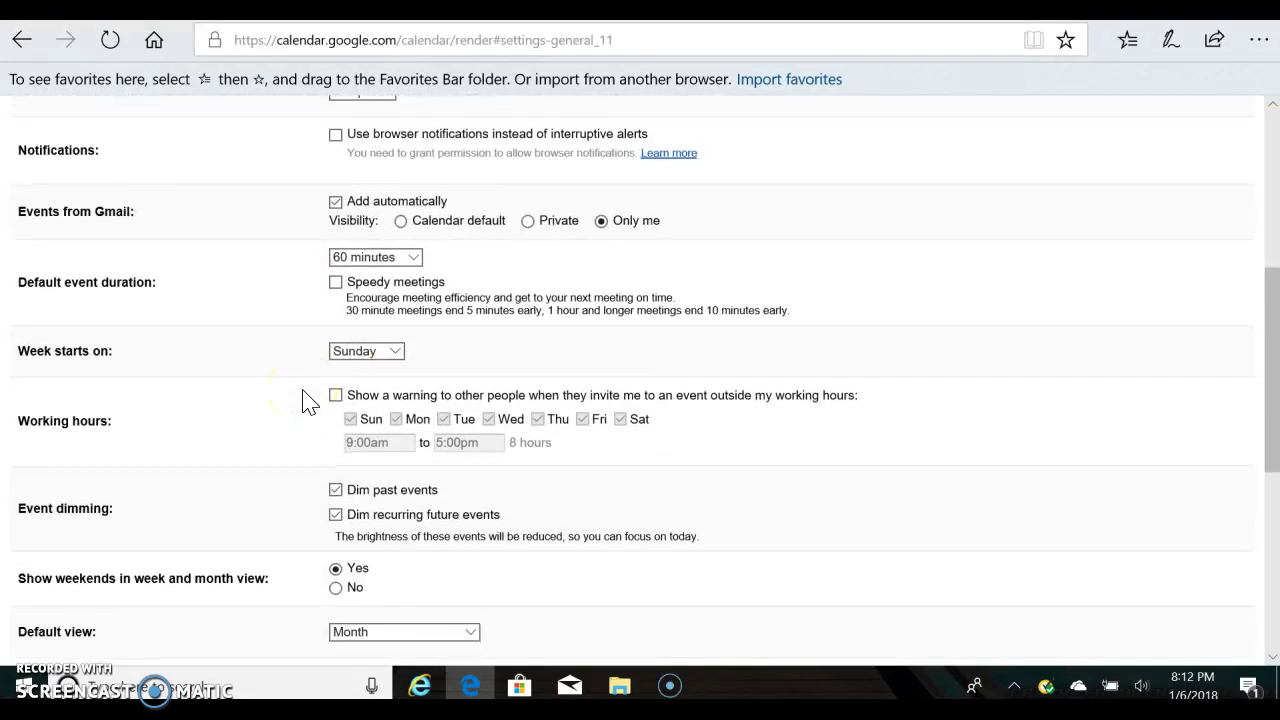
pyautogui.click(470, 224)
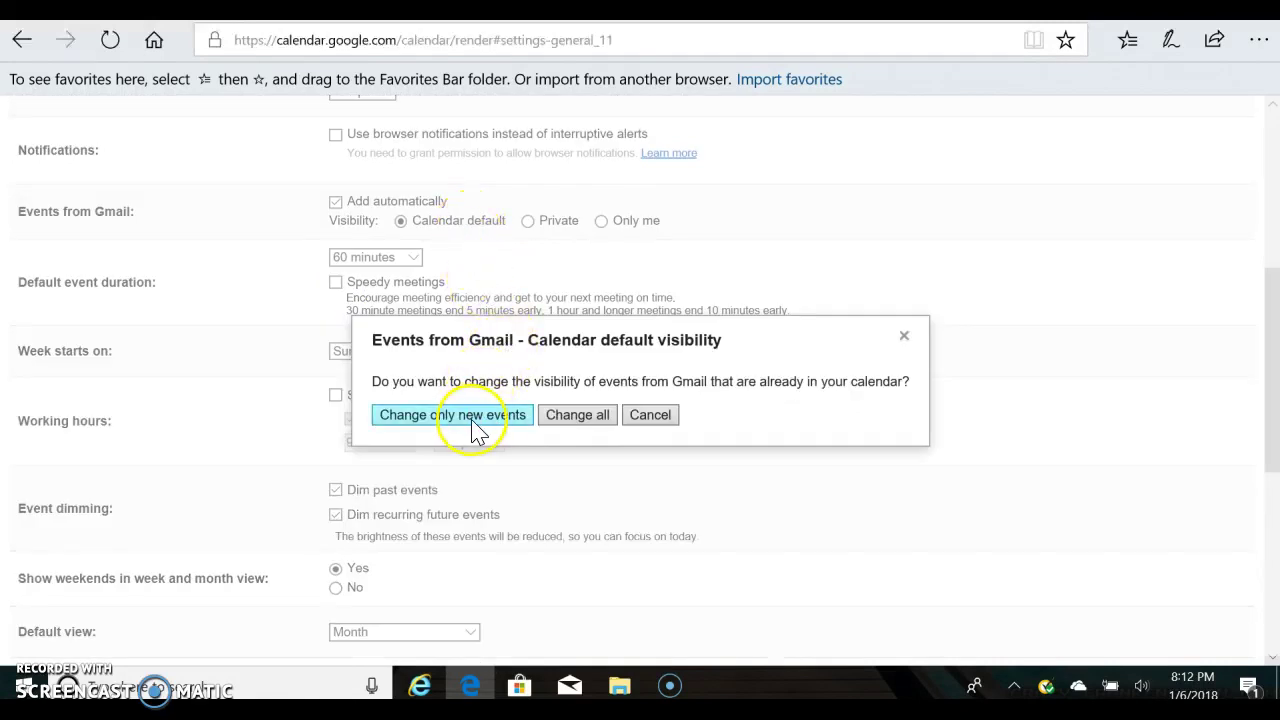
pyautogui.click(497, 418)
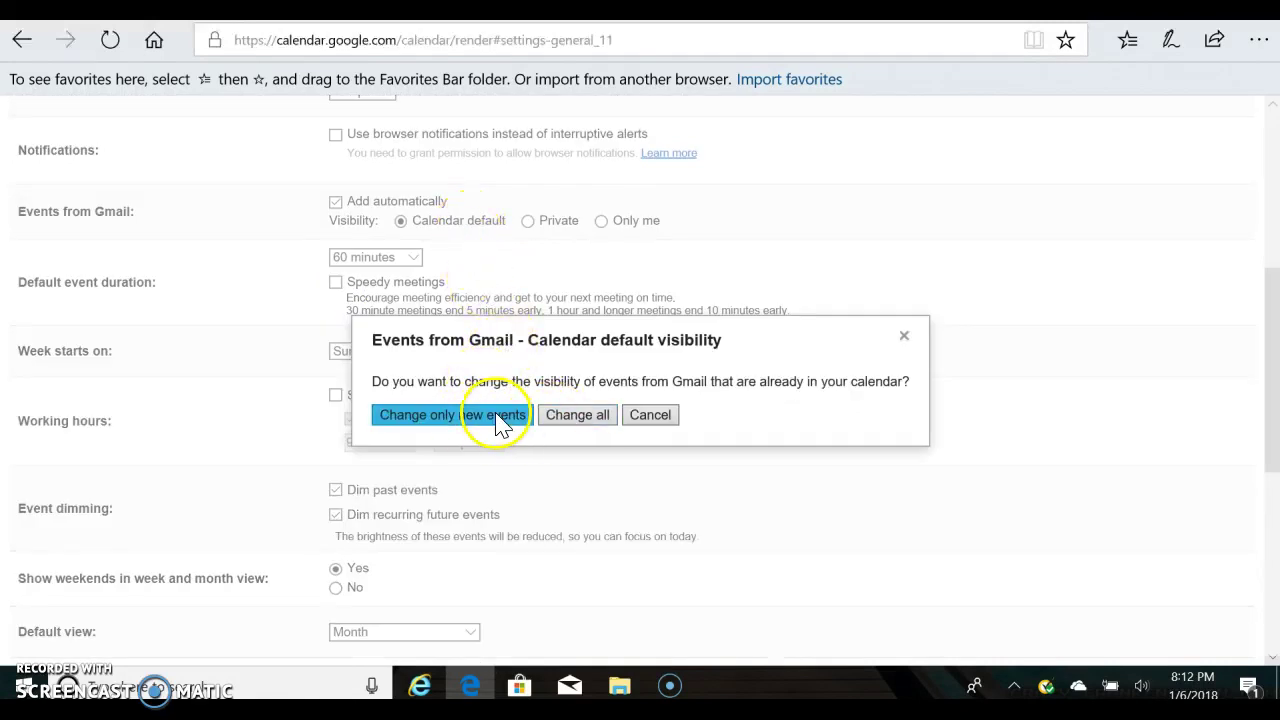
# Keep no alternate calendar, then return to the calendar and discard the unsaved changes.
pyautogui.scroll(-3, 643, 390)
pyautogui.scroll(-2, 643, 390)
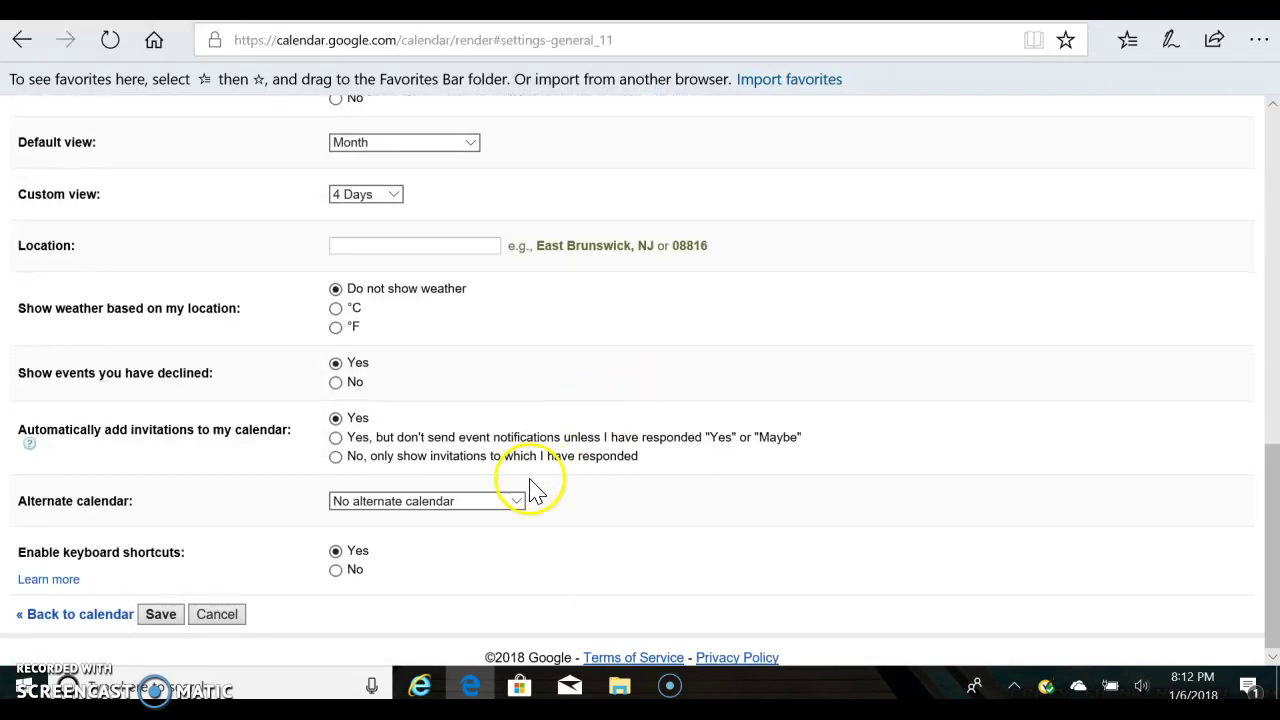
pyautogui.click(506, 500)
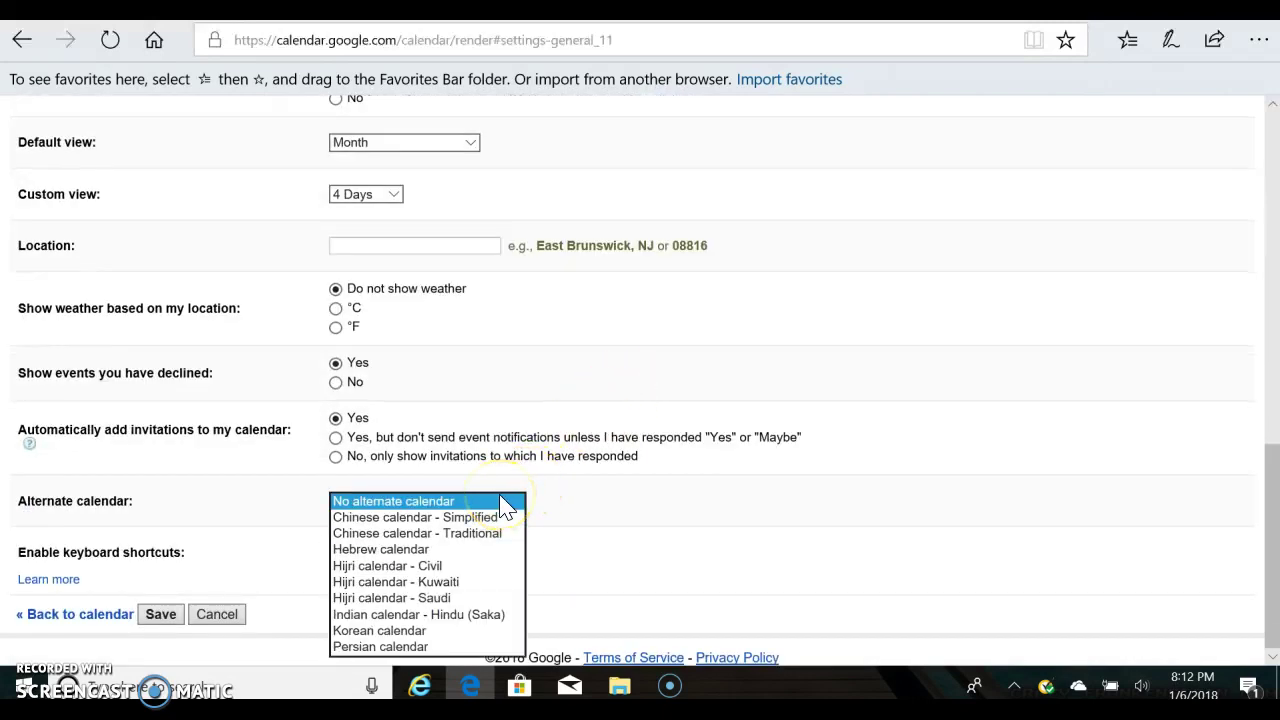
pyautogui.click(506, 508)
pyautogui.click(118, 620)
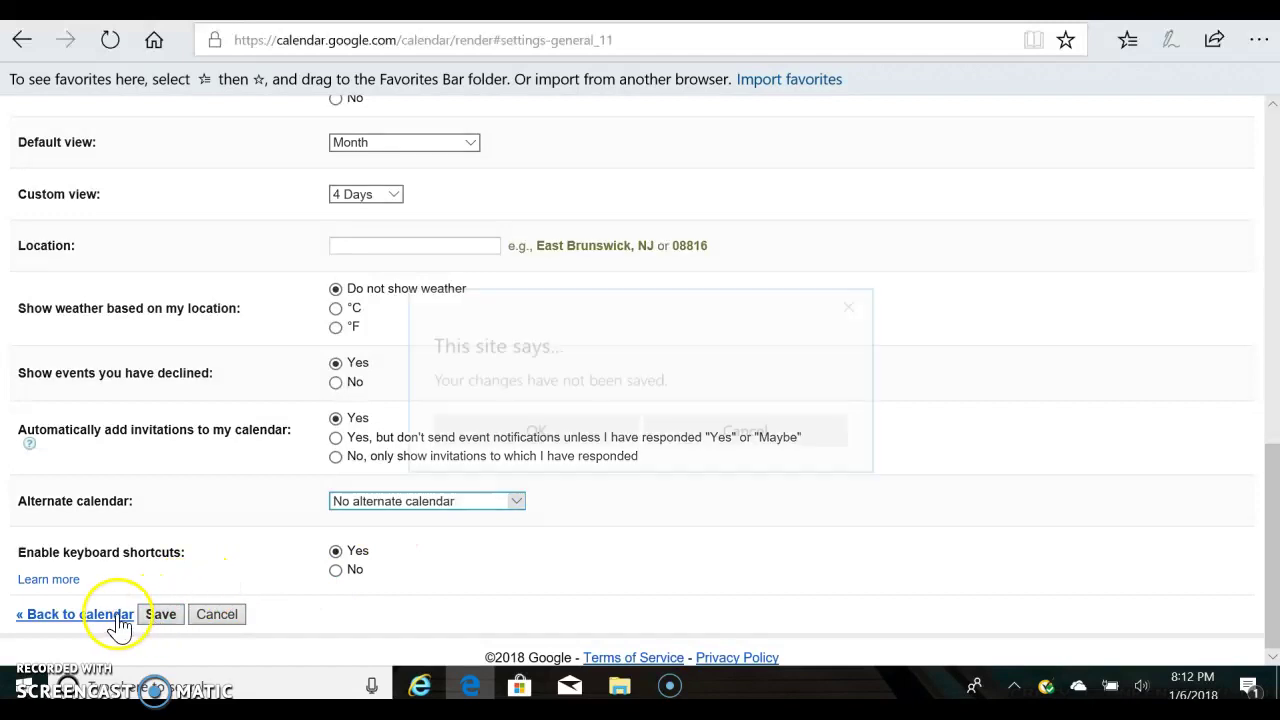
pyautogui.click(571, 434)
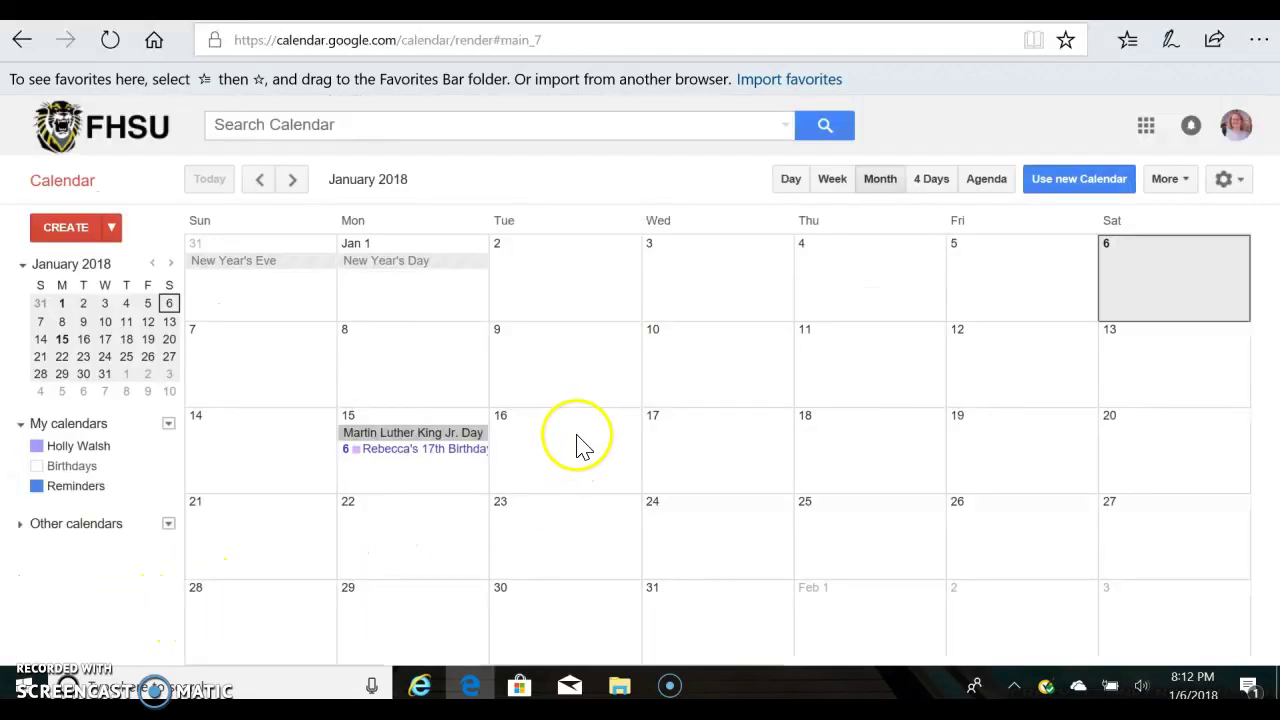
# Open the personal calendar's sharing settings through My calendars settings.
pyautogui.click(169, 425)
pyautogui.click(216, 477)
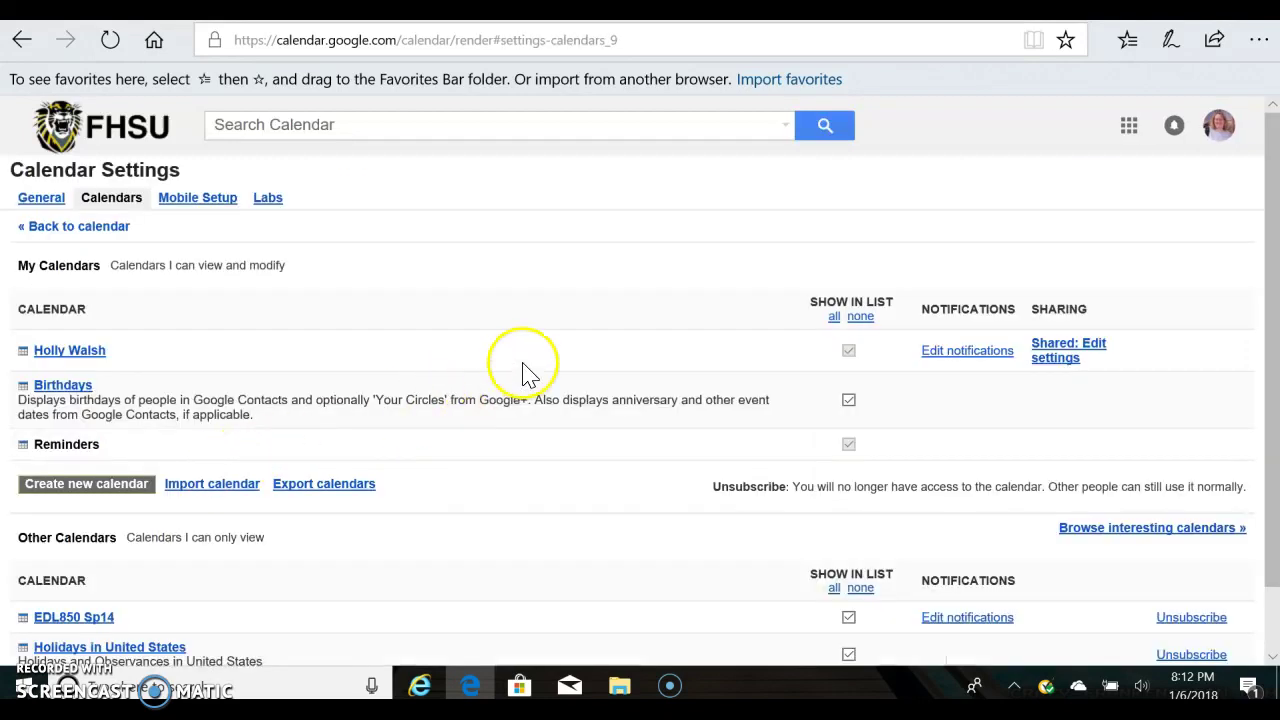
pyautogui.click(1068, 356)
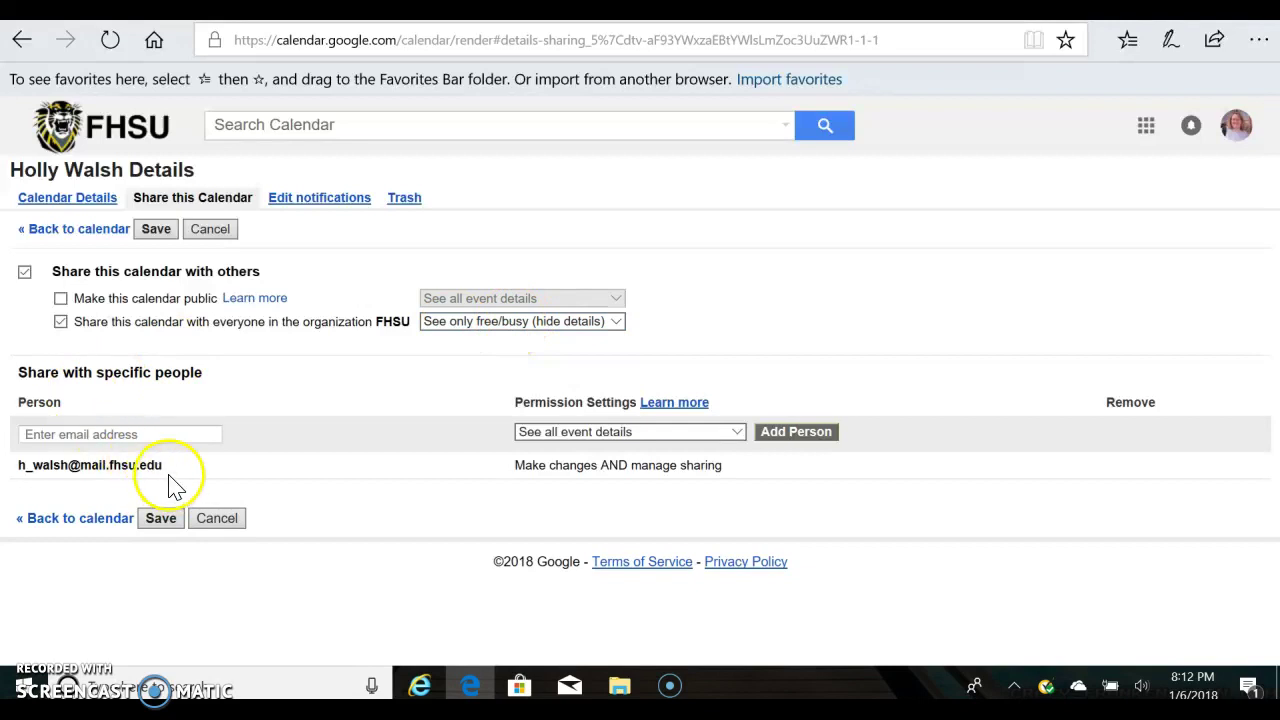
# Enter the outside person's e-mail in place of your own address, keep full event details, and save.
pyautogui.click(183, 436)
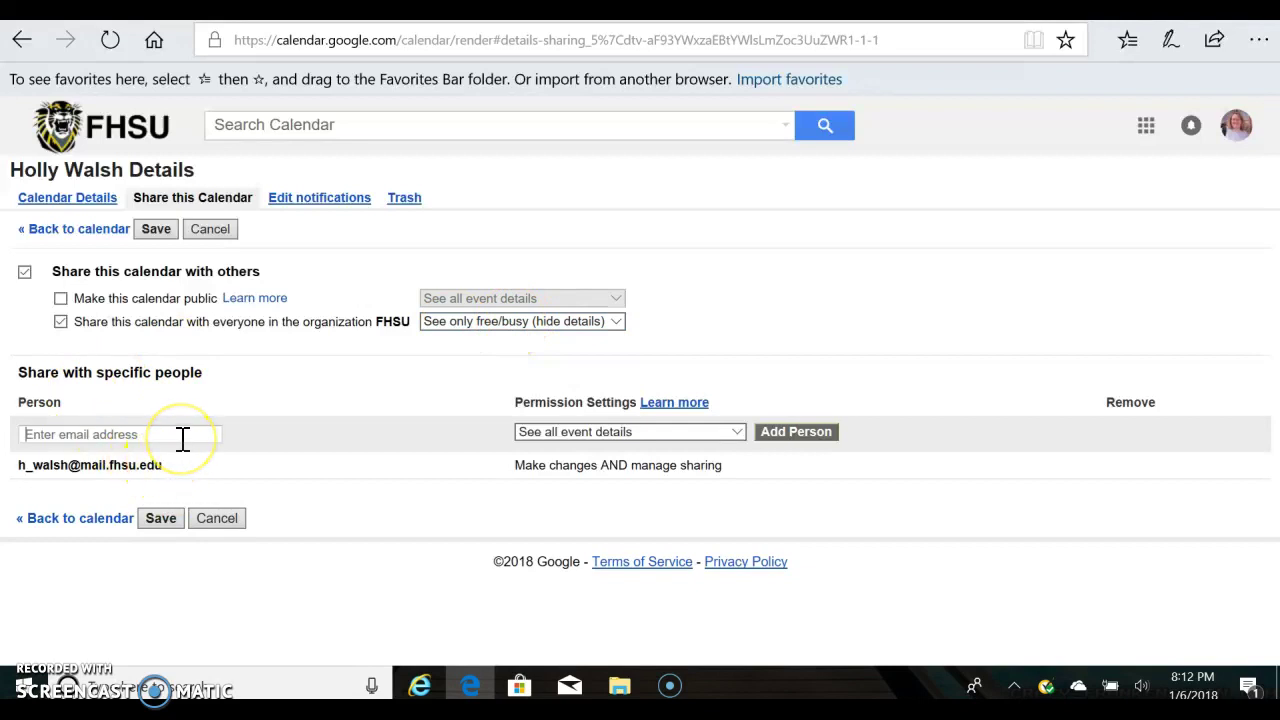
pyautogui.write('h')
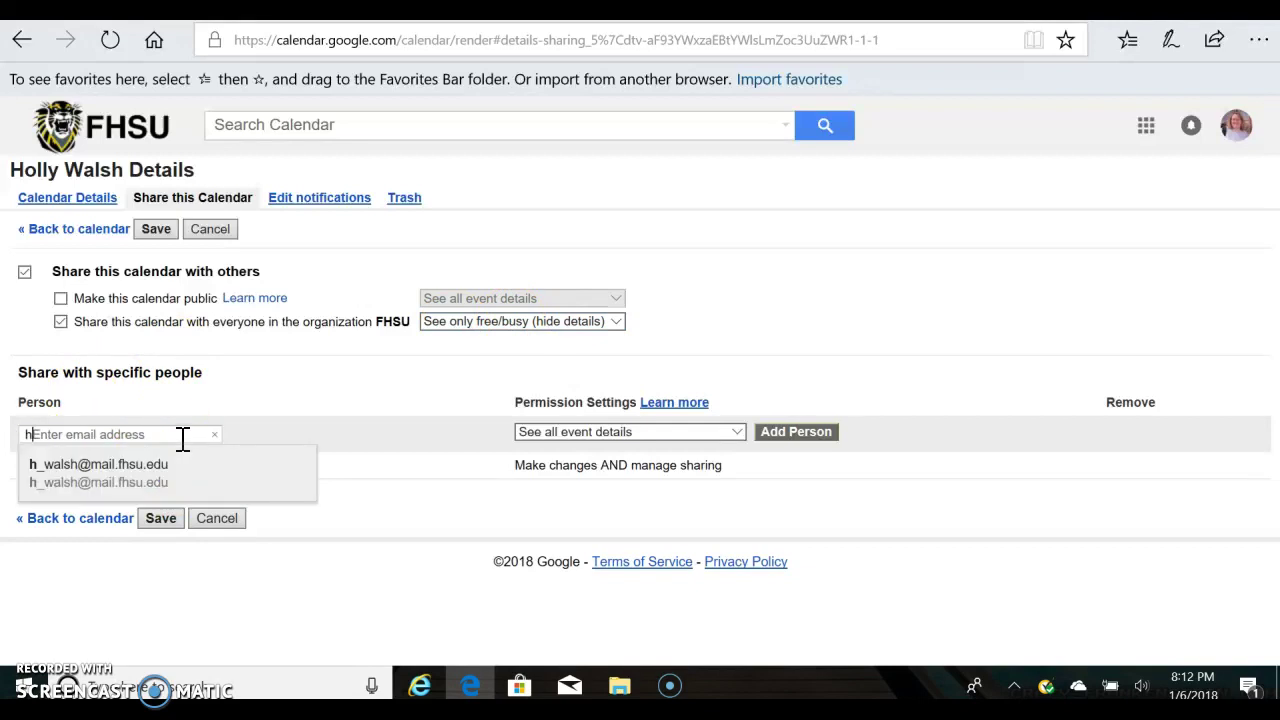
pyautogui.click(165, 465)
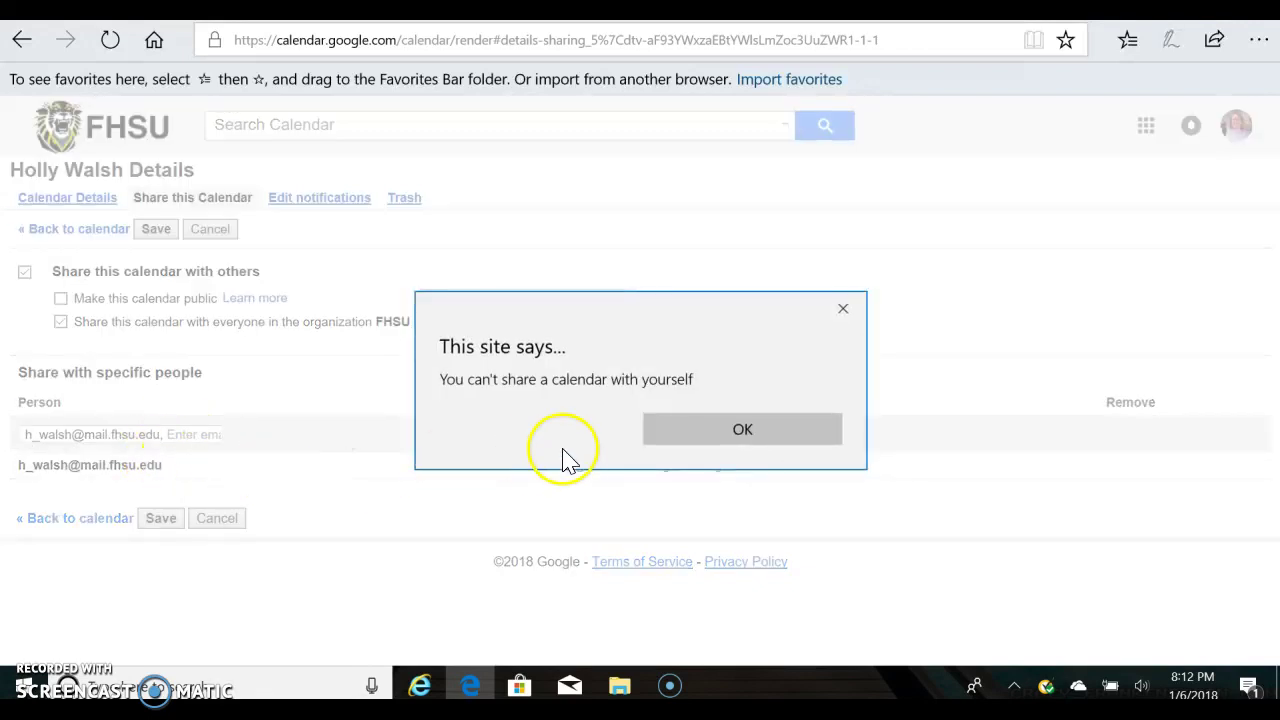
pyautogui.click(747, 432)
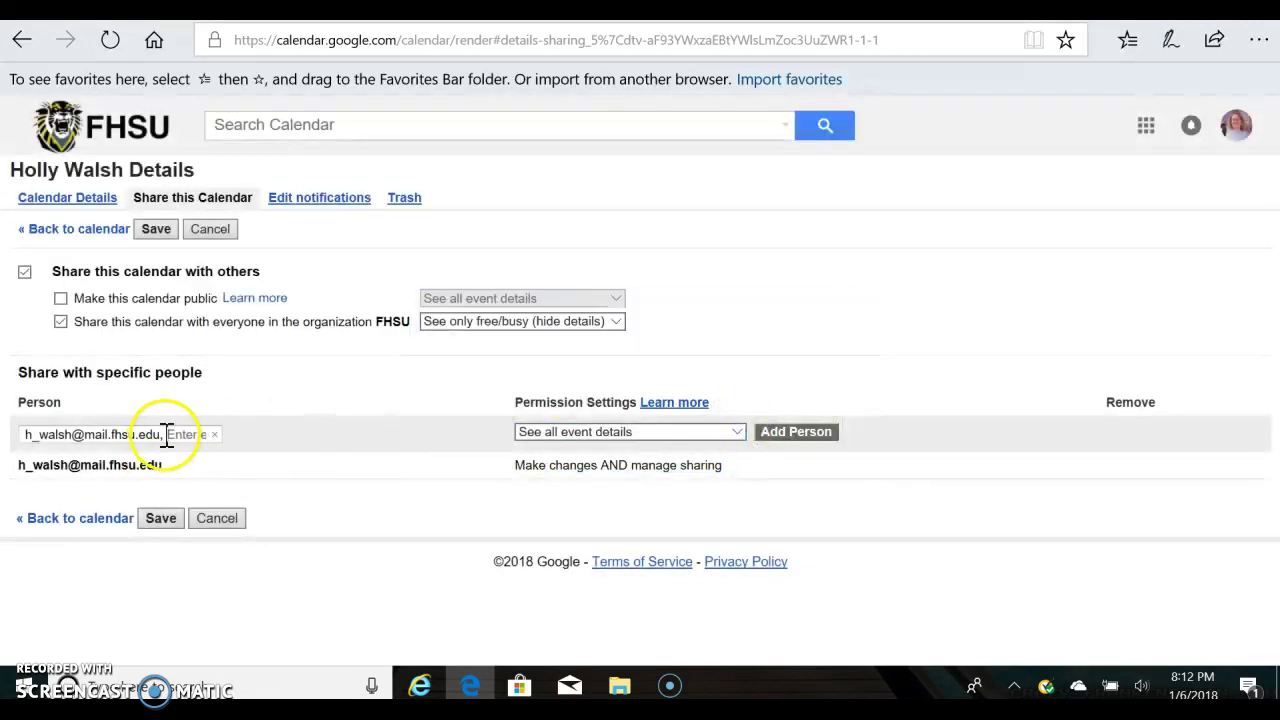
pyautogui.moveTo(166, 434); pyautogui.dragTo(25, 434)
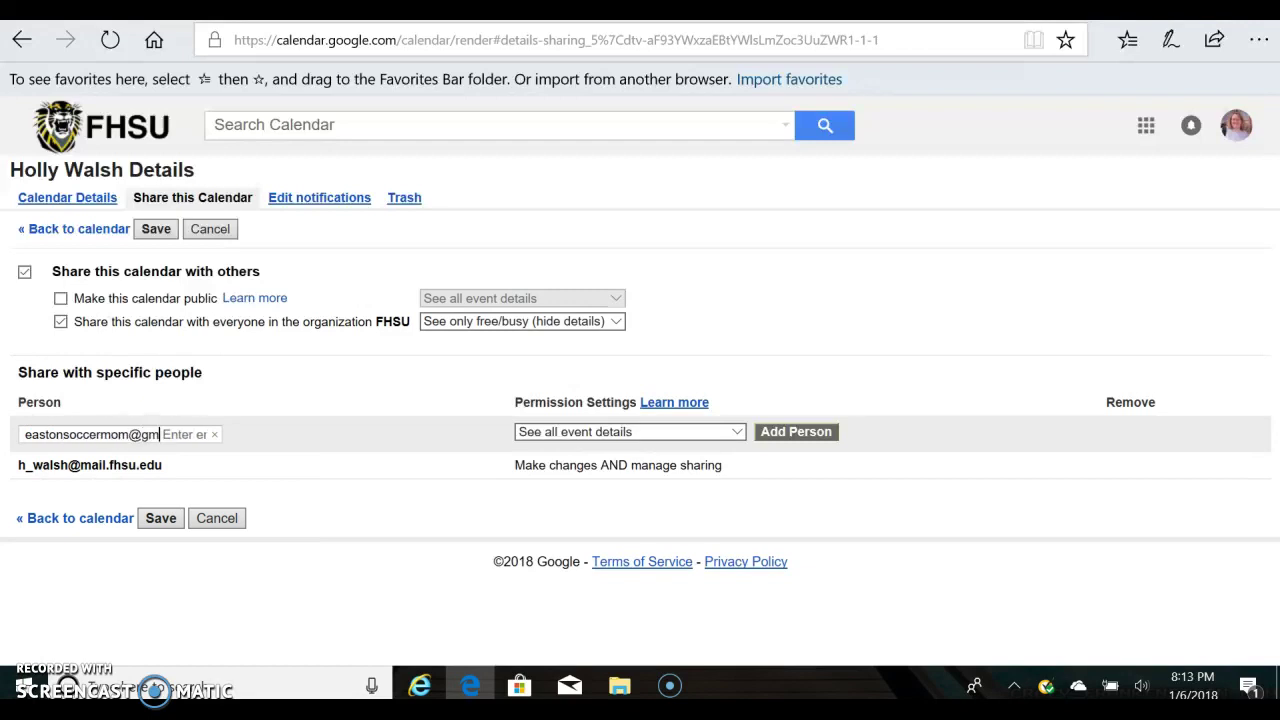
pyautogui.click(160, 518)
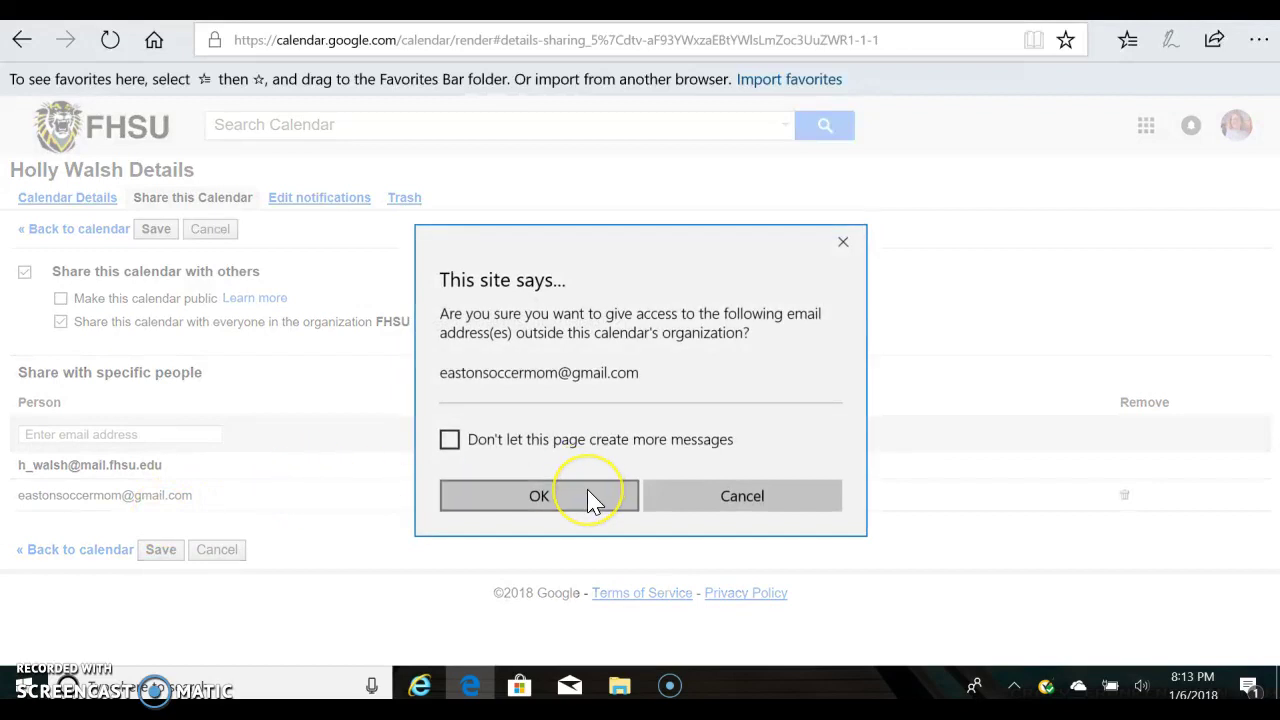
pyautogui.click(588, 491)
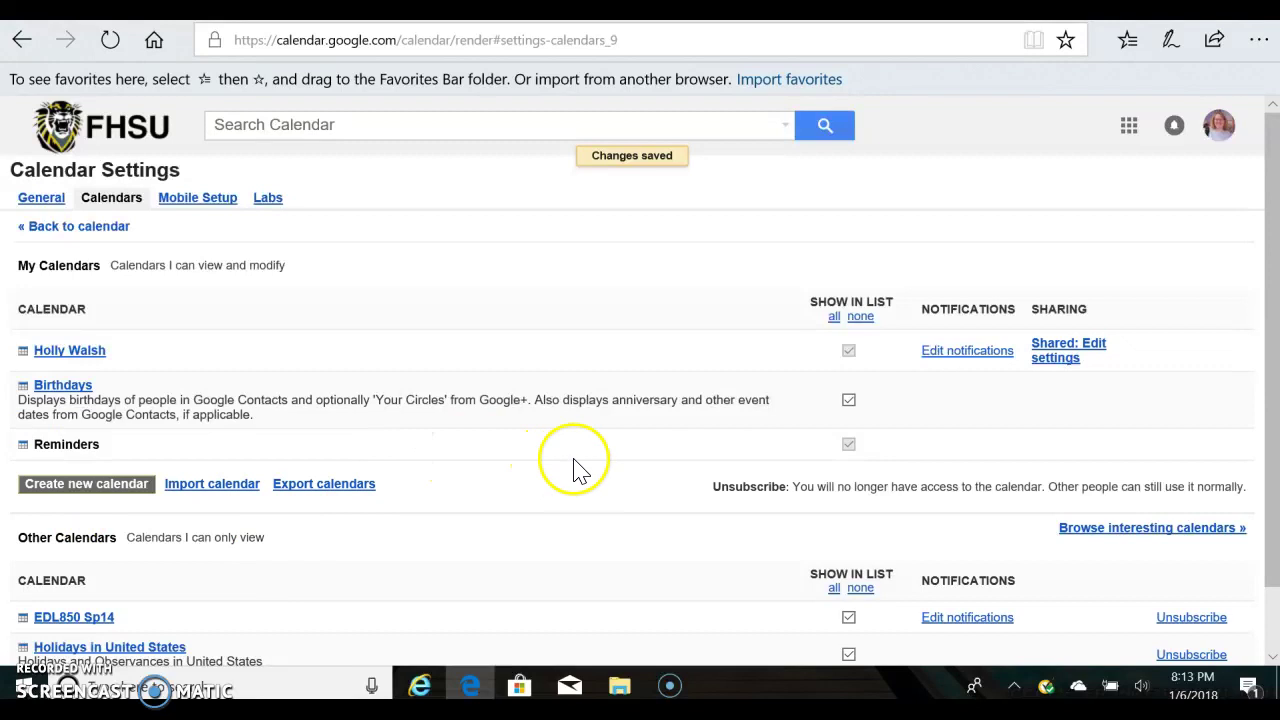
# Return to the January month view with Other calendars expanded, glancing at the slide deck along the way.
pyautogui.click(480, 8)
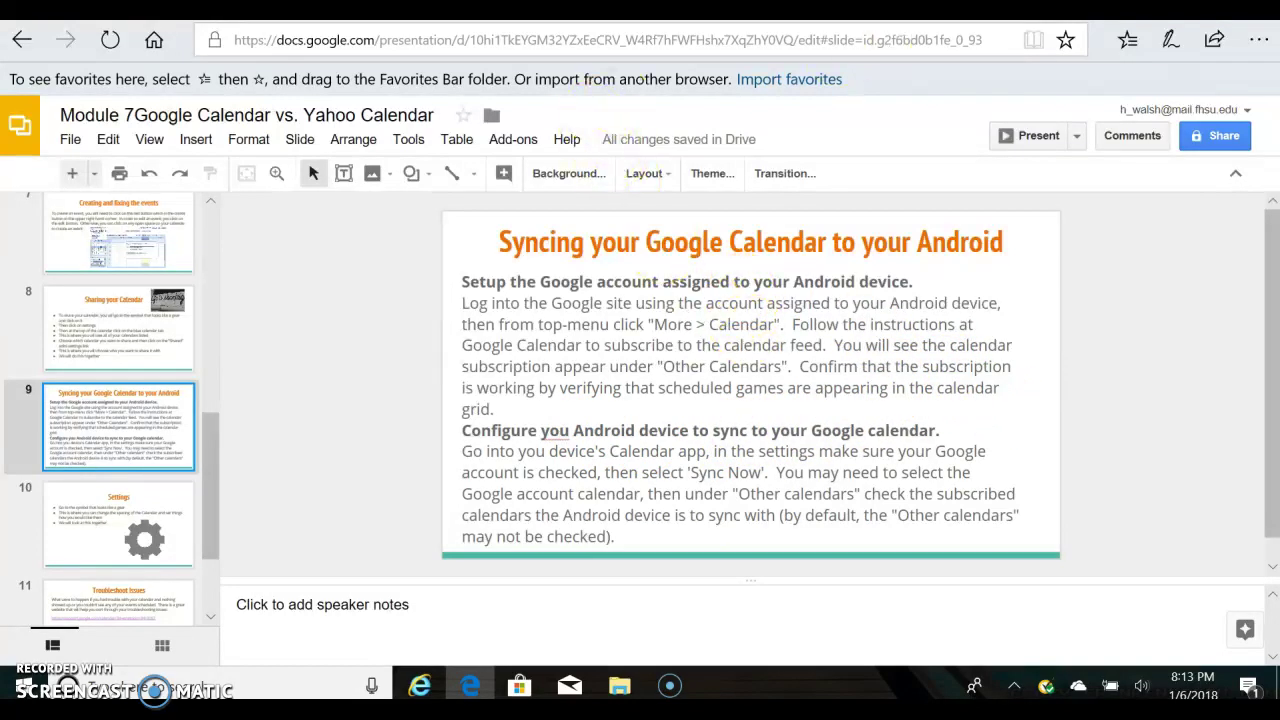
pyautogui.click(899, 10)
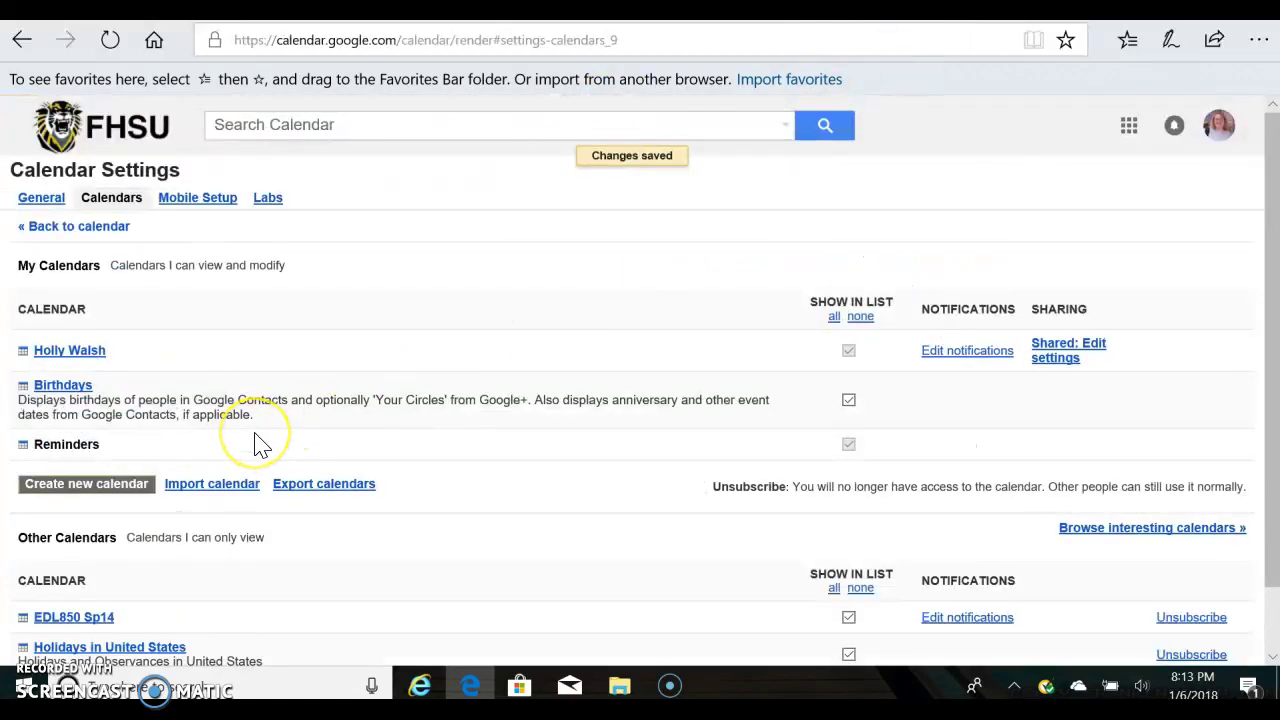
pyautogui.scroll(-2, 258, 444)
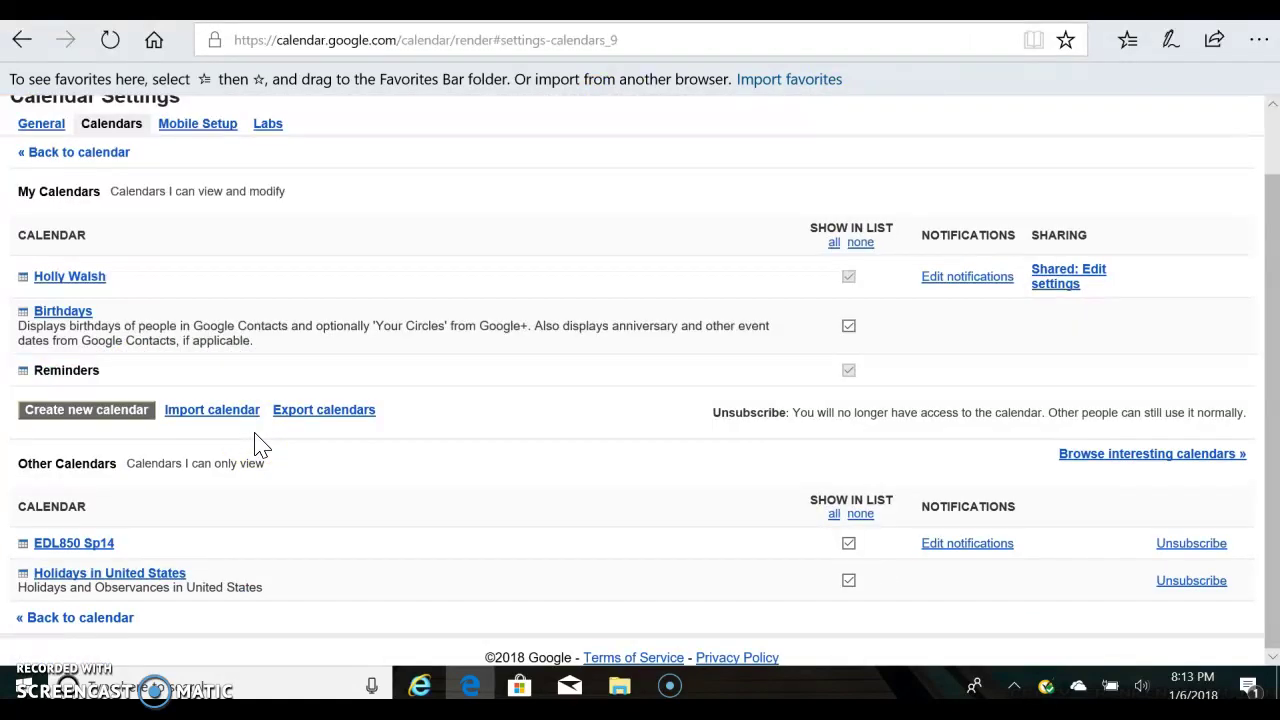
pyautogui.click(50, 150)
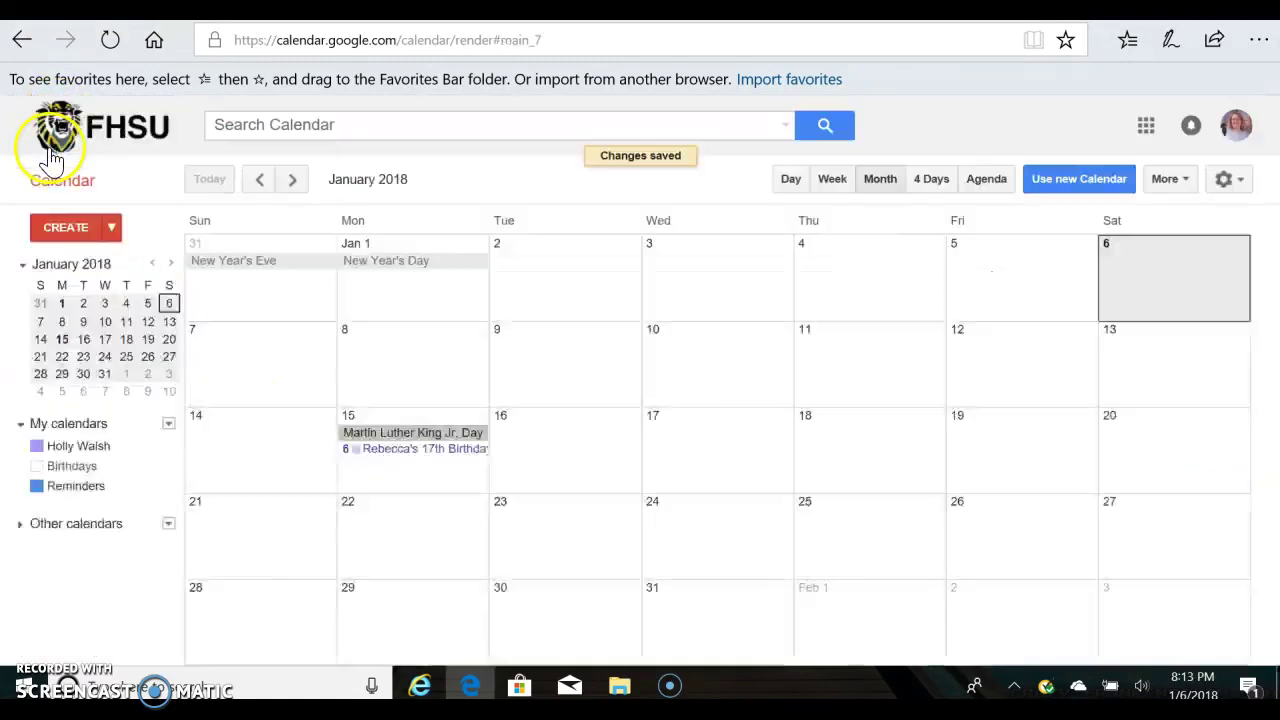
pyautogui.click(86, 524)
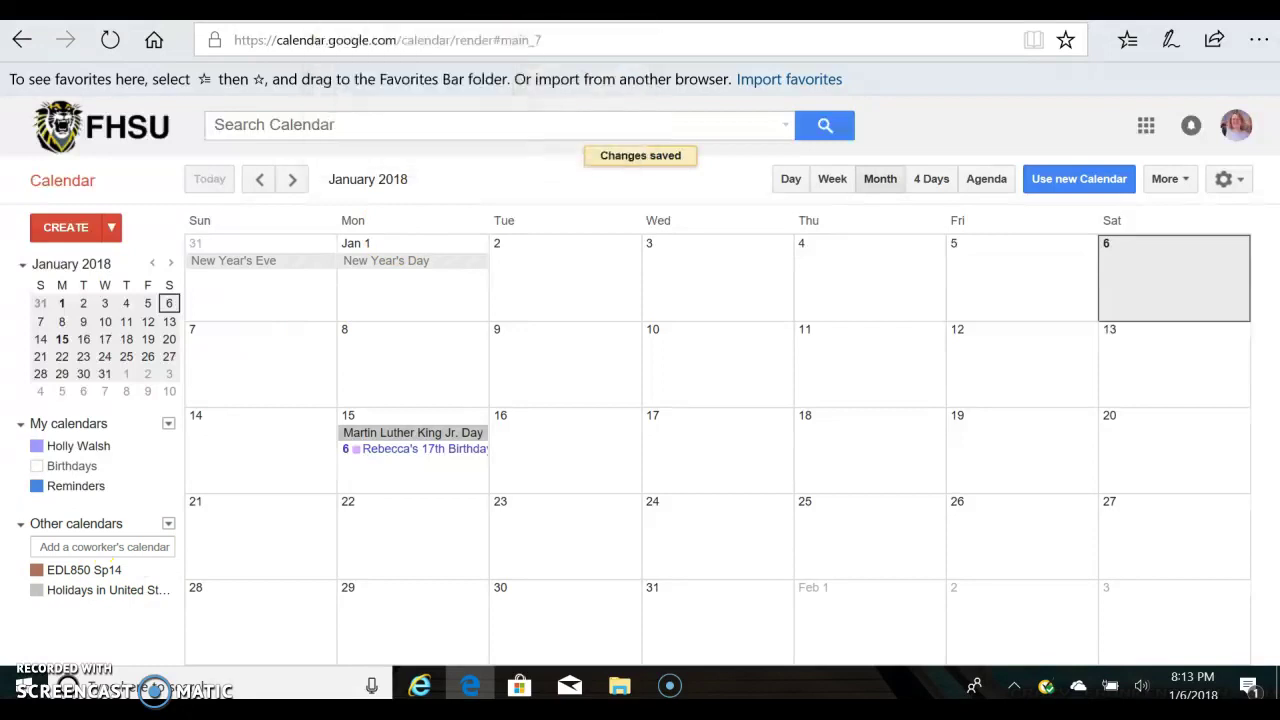
pyautogui.hotkey('ctrl', 'Tab')
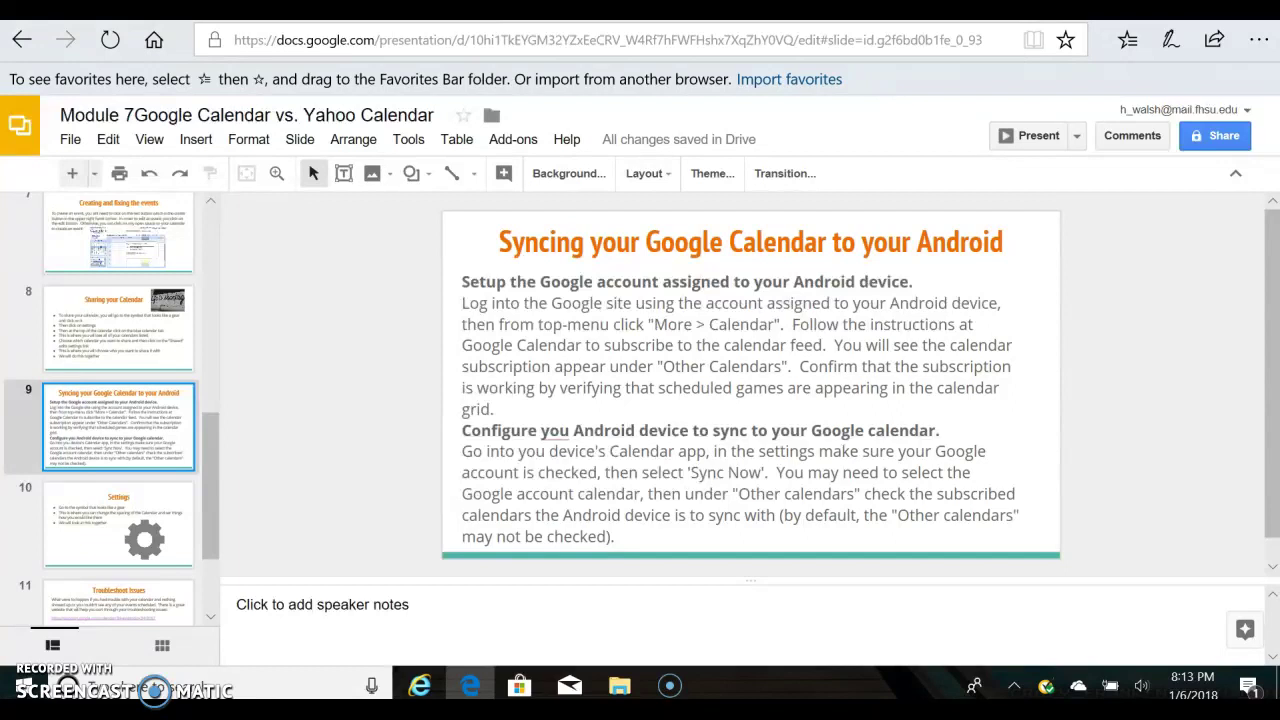
pyautogui.hotkey('ctrl', 'Tab')
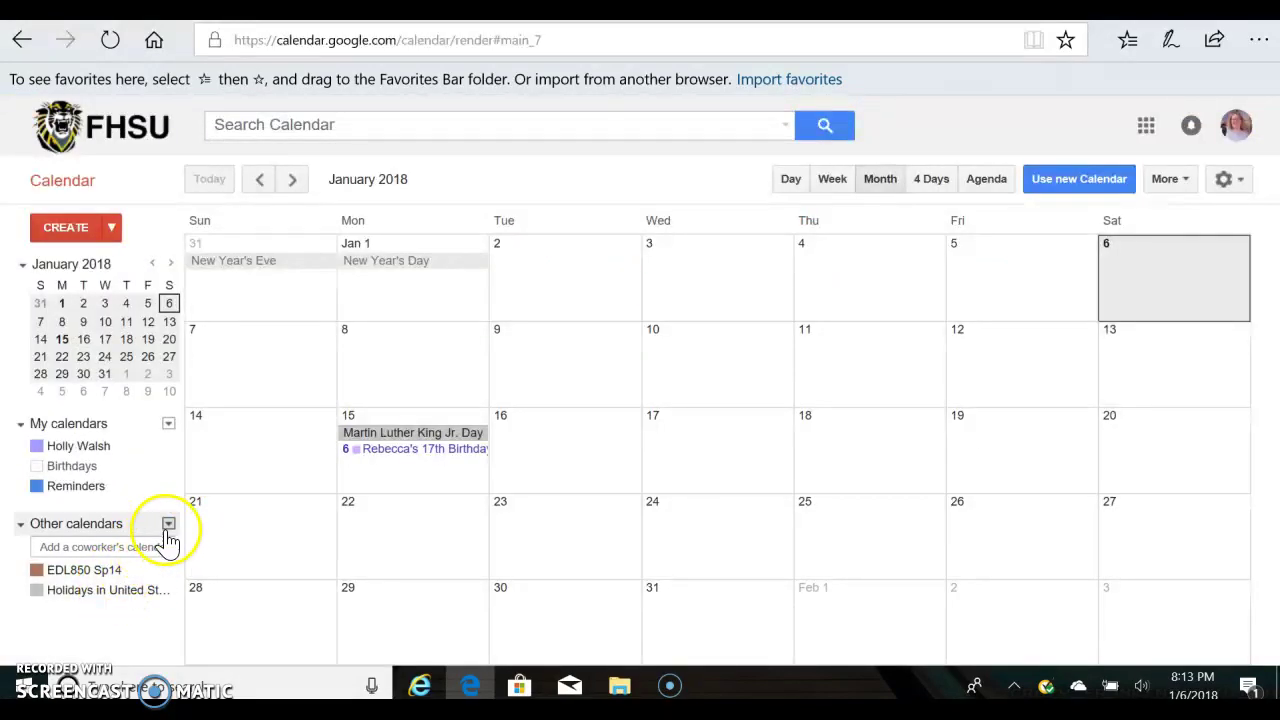
# Open Calendar Settings from the Other calendars menu, then return to the January 2018 month view.
pyautogui.click(168, 524)
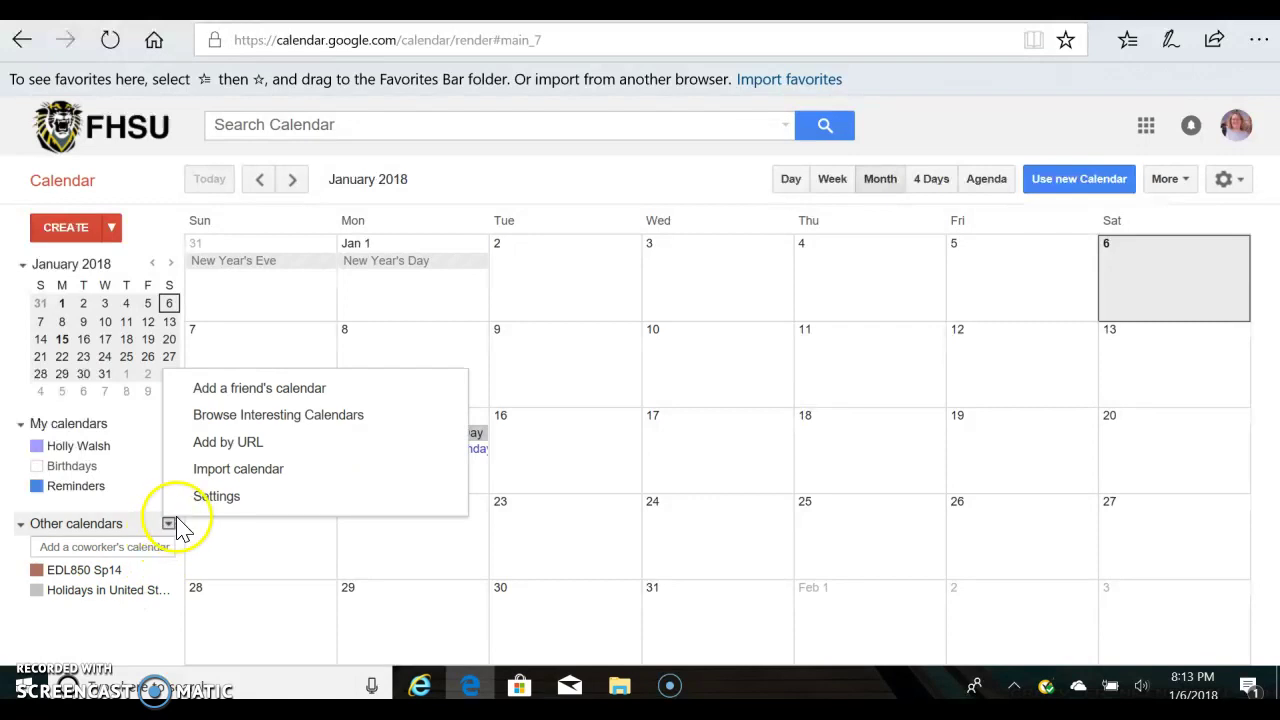
pyautogui.click(236, 505)
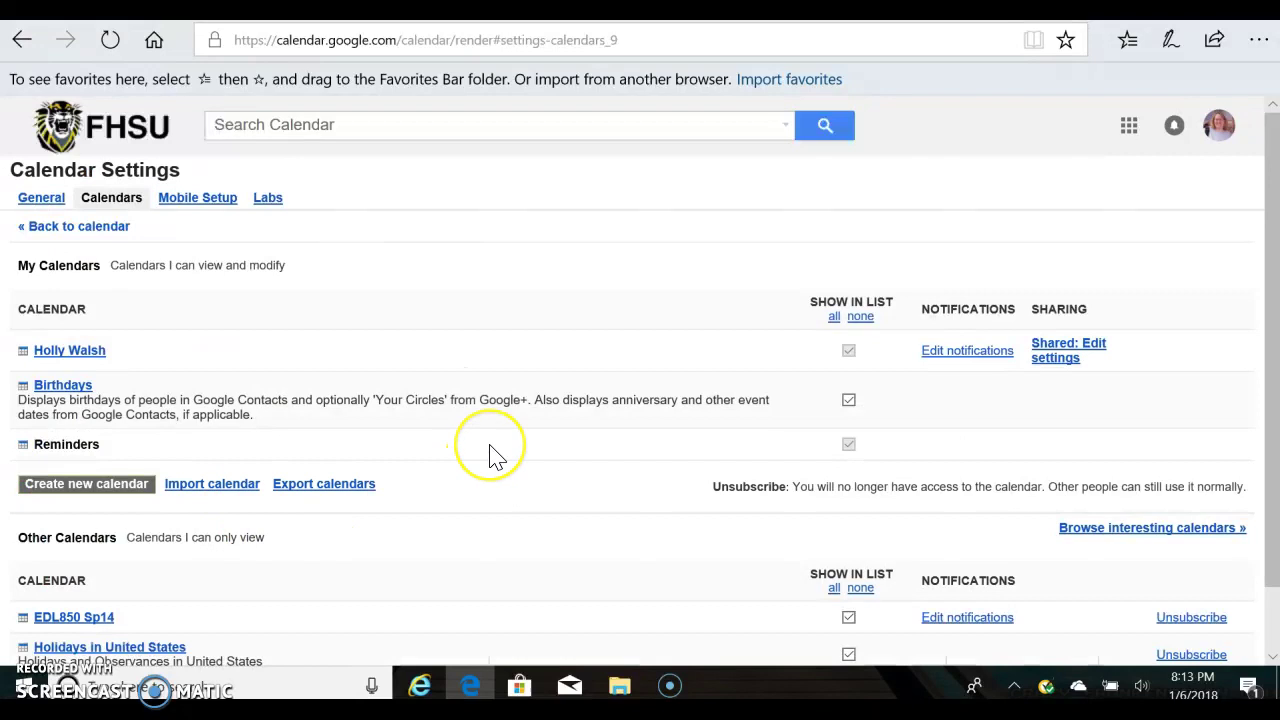
pyautogui.scroll(-1, 490, 455)
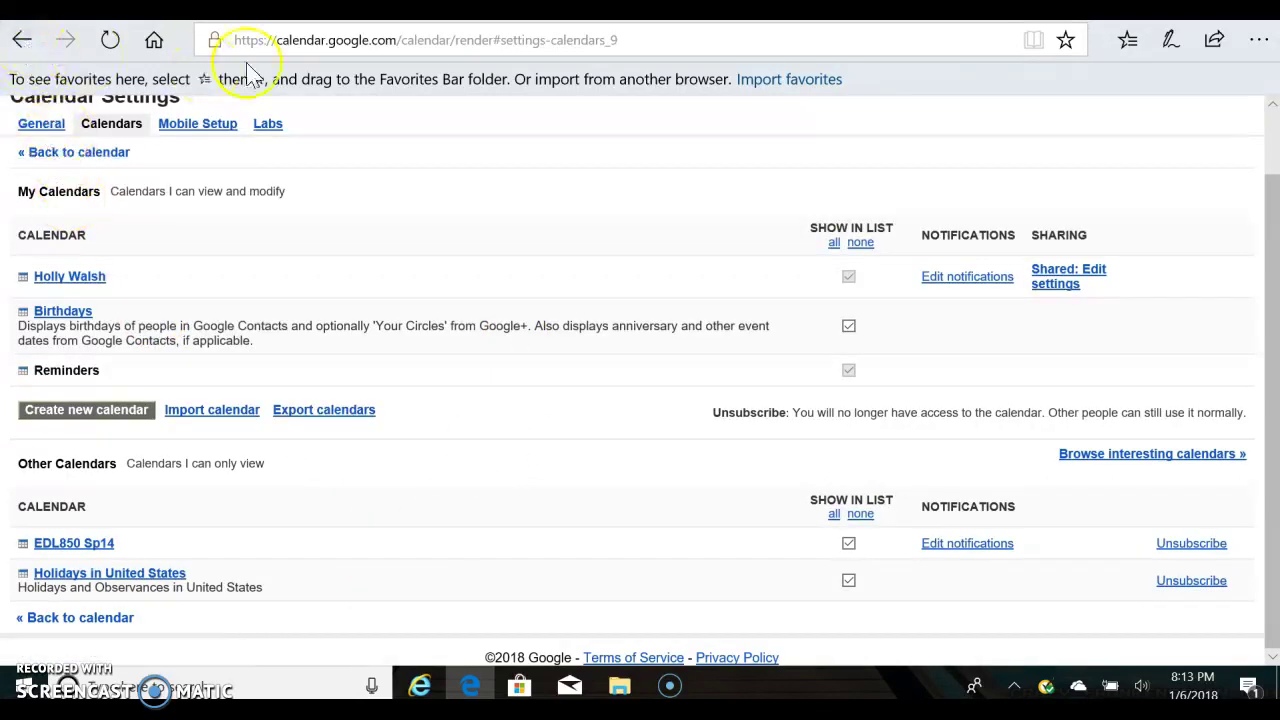
pyautogui.click(52, 154)
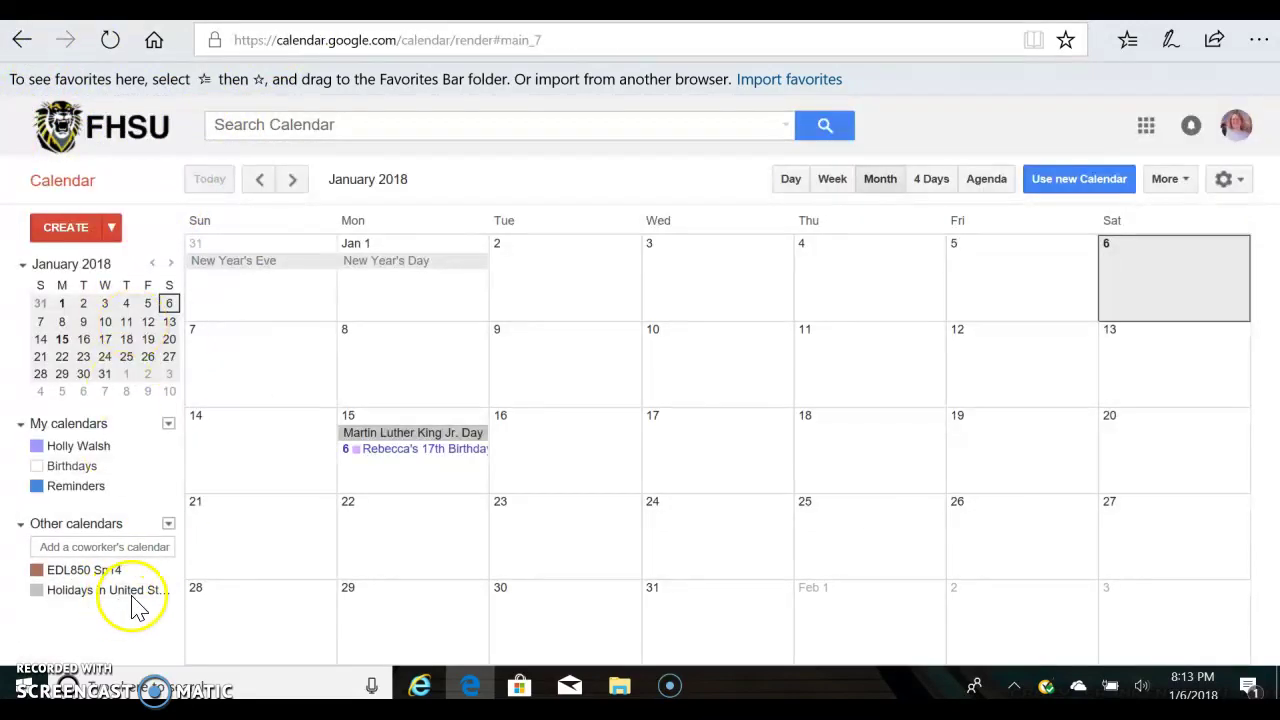
# Open and cancel the Import calendar form, then hide the EDL850 Sp14 calendar's events.
pyautogui.click(169, 528)
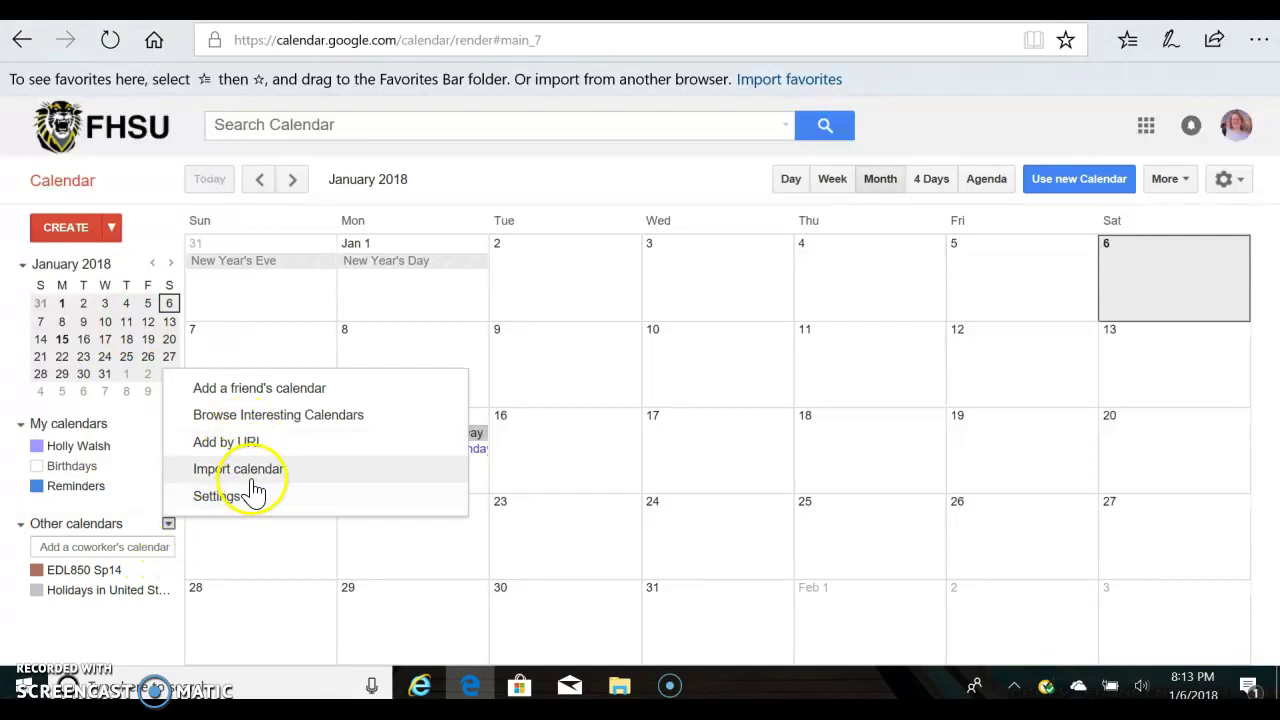
pyautogui.click(245, 470)
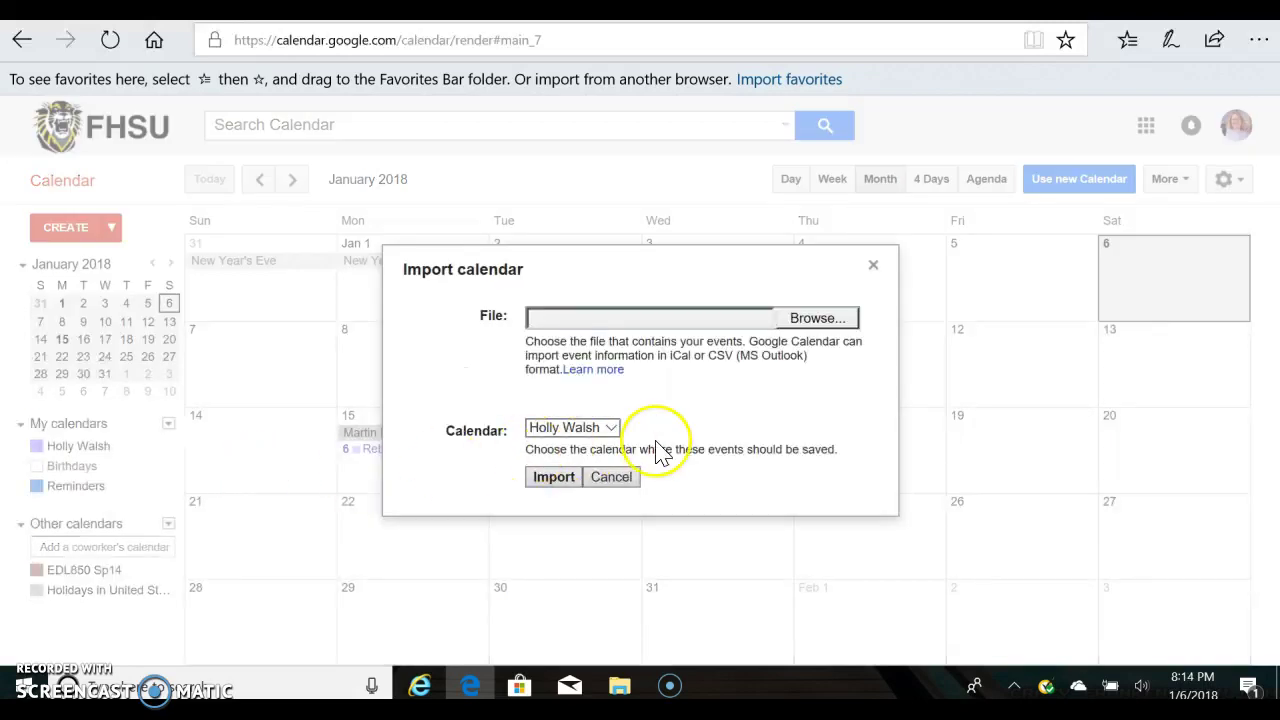
pyautogui.click(617, 483)
pyautogui.click(94, 528)
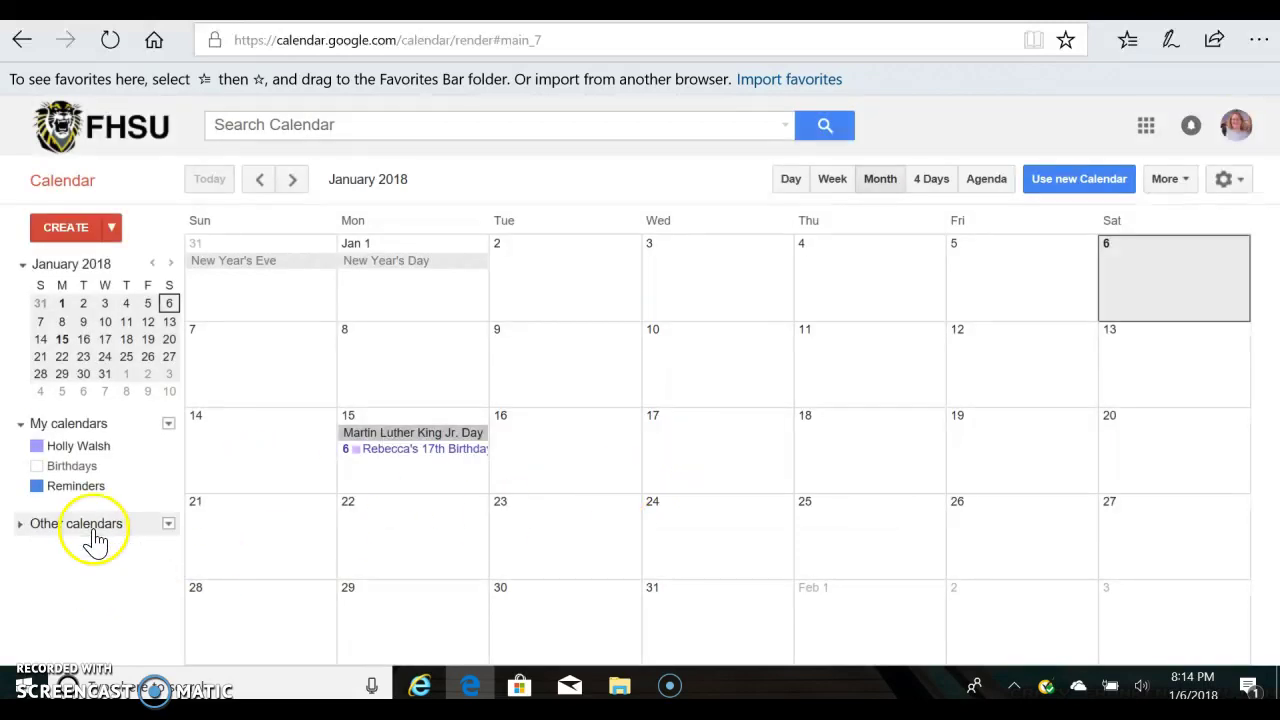
pyautogui.click(101, 533)
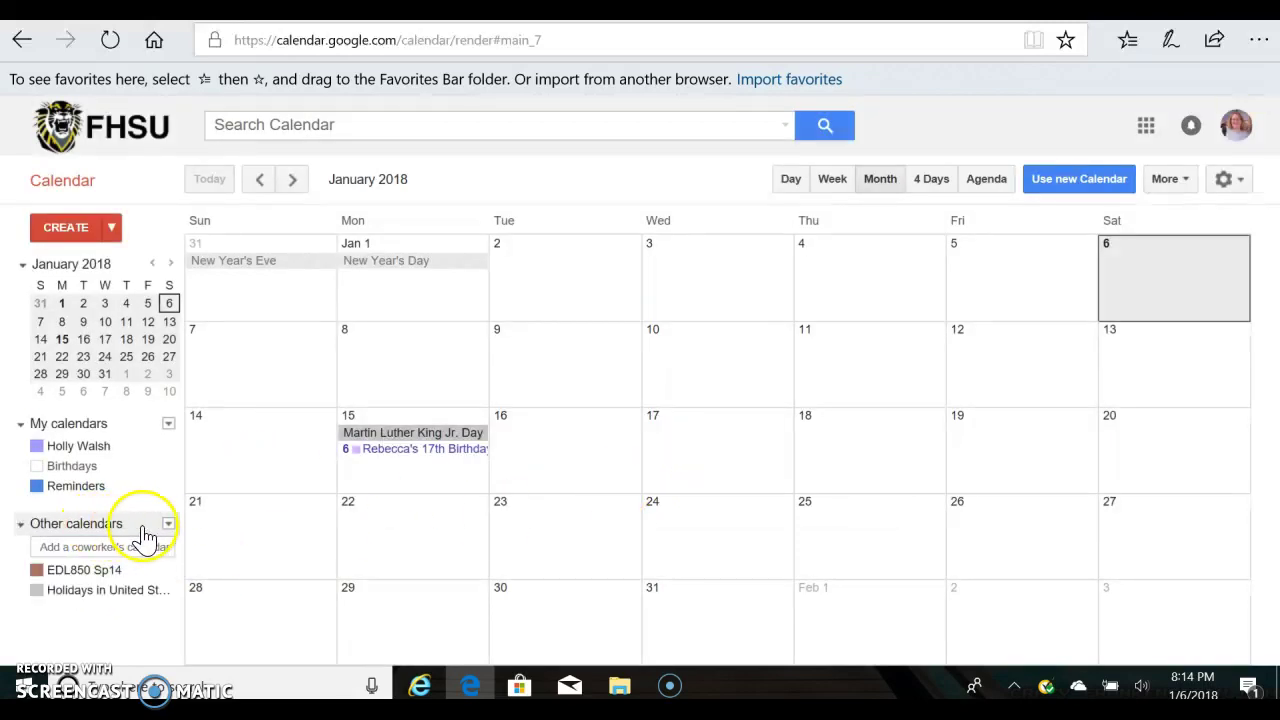
pyautogui.click(130, 578)
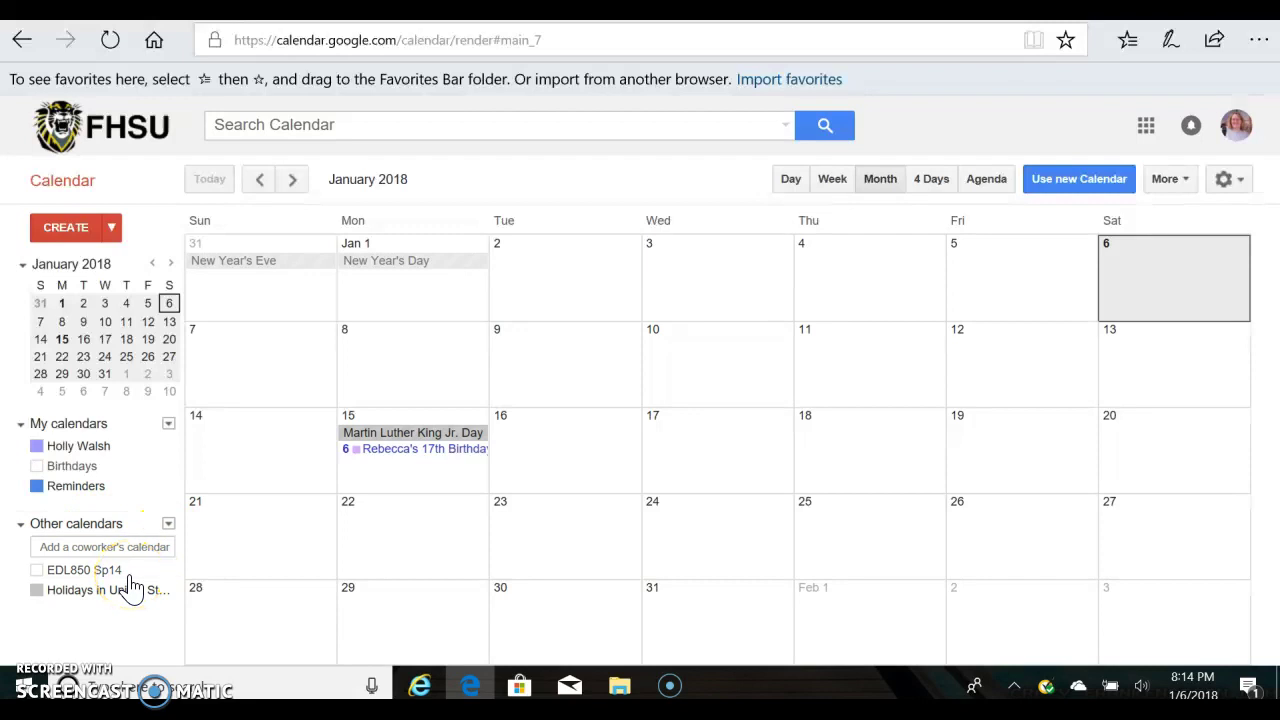
# Open Calendar Settings again and go to the Mobile Setup page.
pyautogui.click(169, 524)
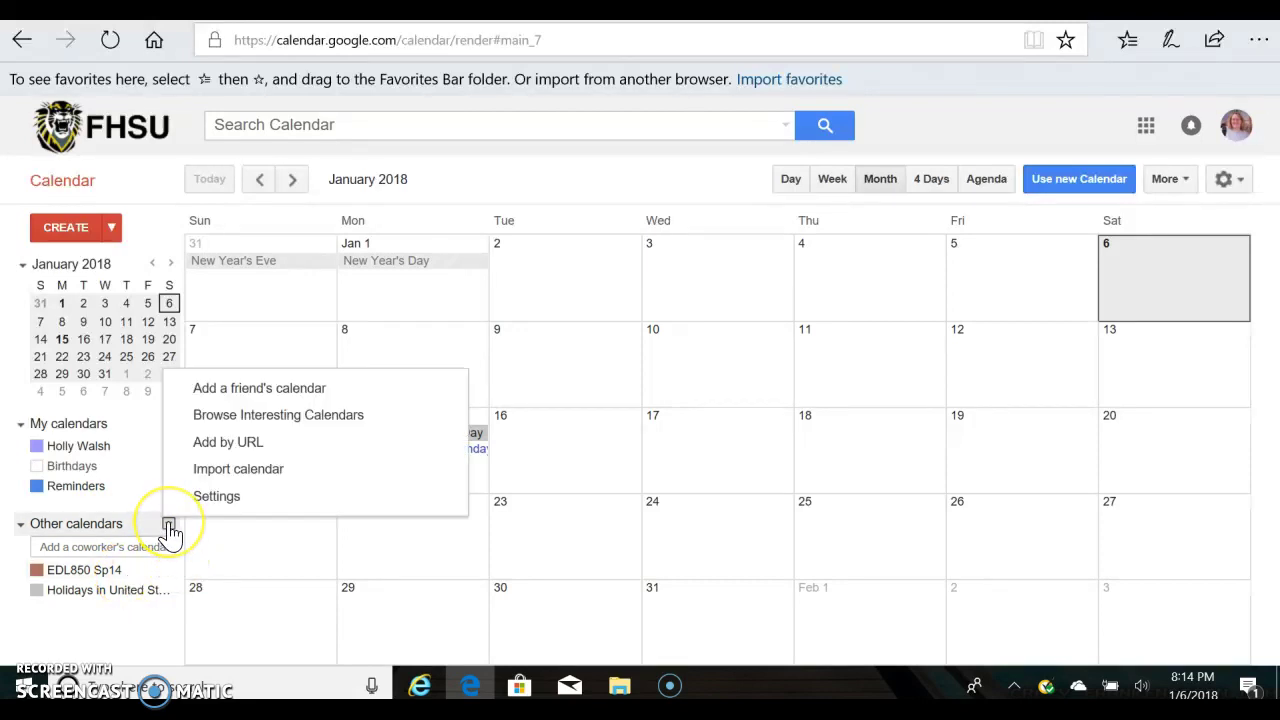
pyautogui.click(232, 496)
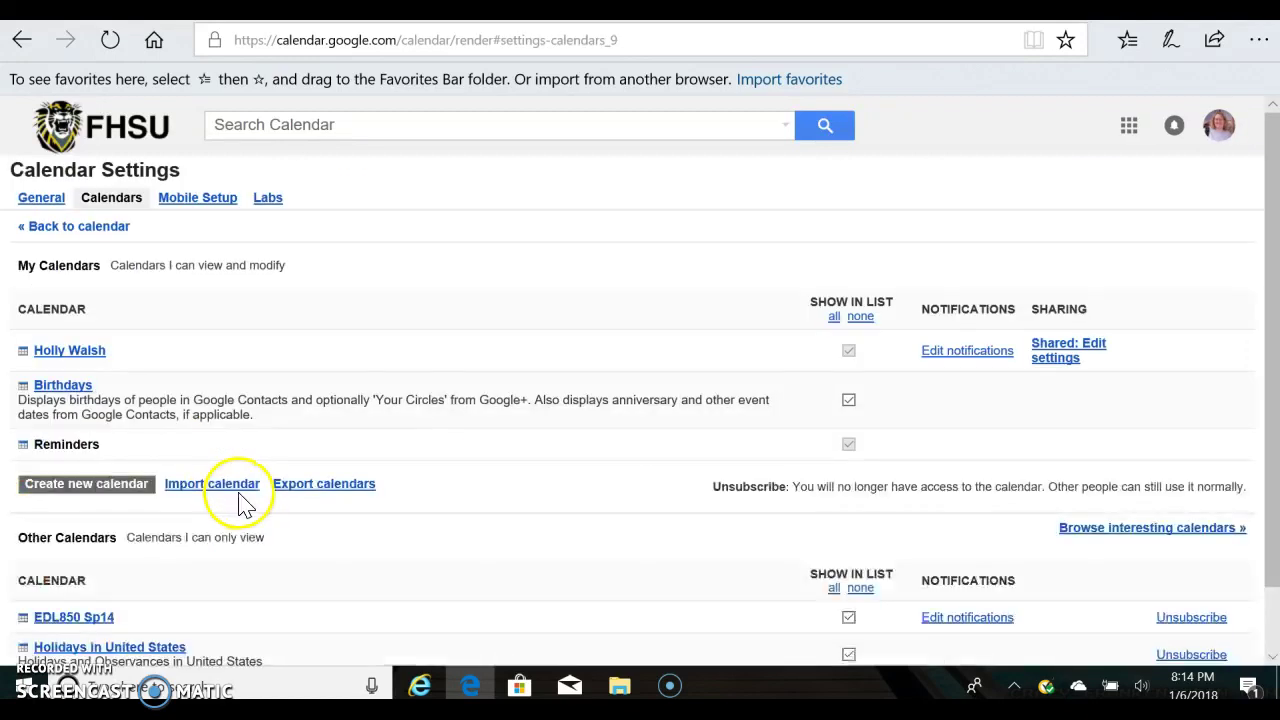
pyautogui.click(212, 202)
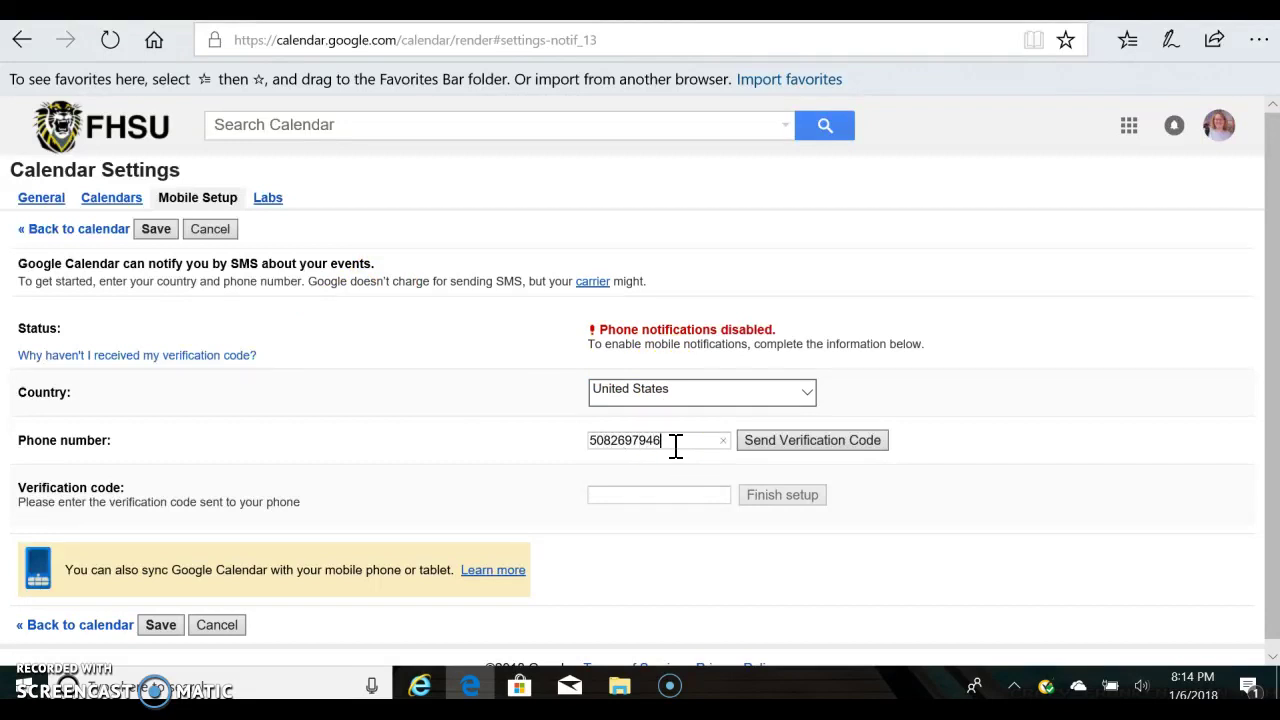
# Send a verification code to the phone, enter it to finish setup, and save the notification settings.
pyautogui.click(752, 447)
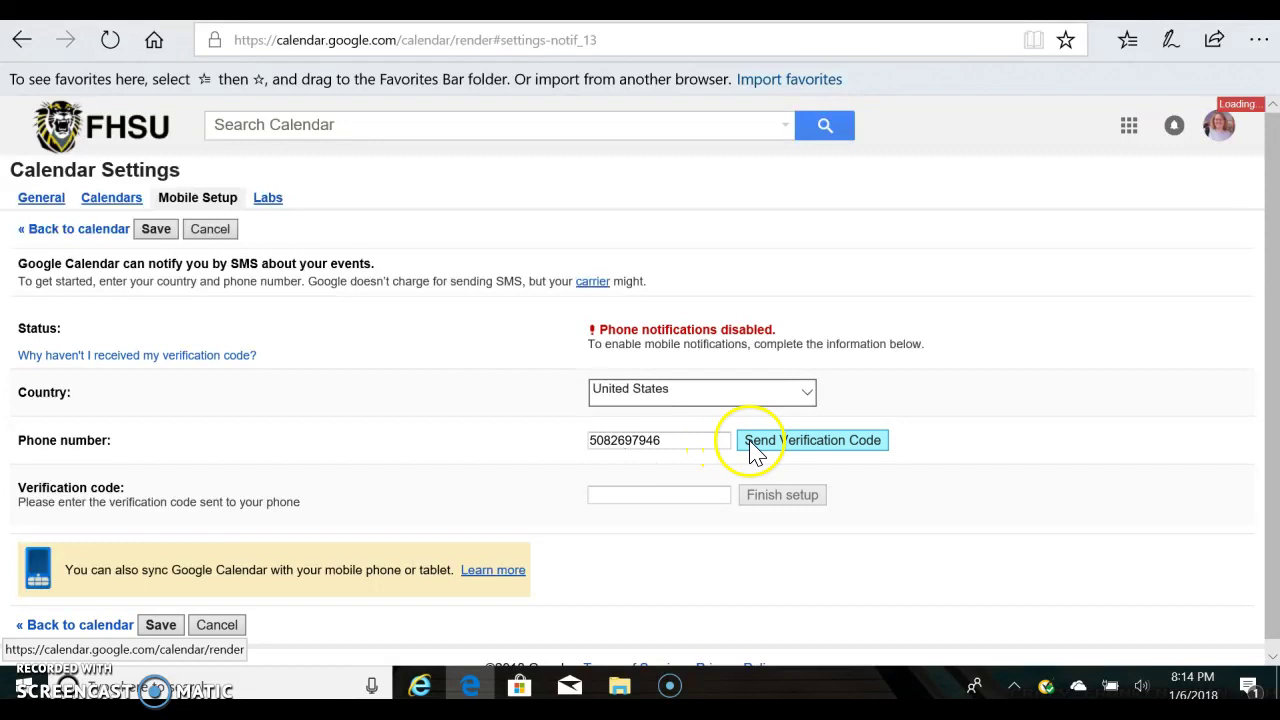
pyautogui.click(712, 450)
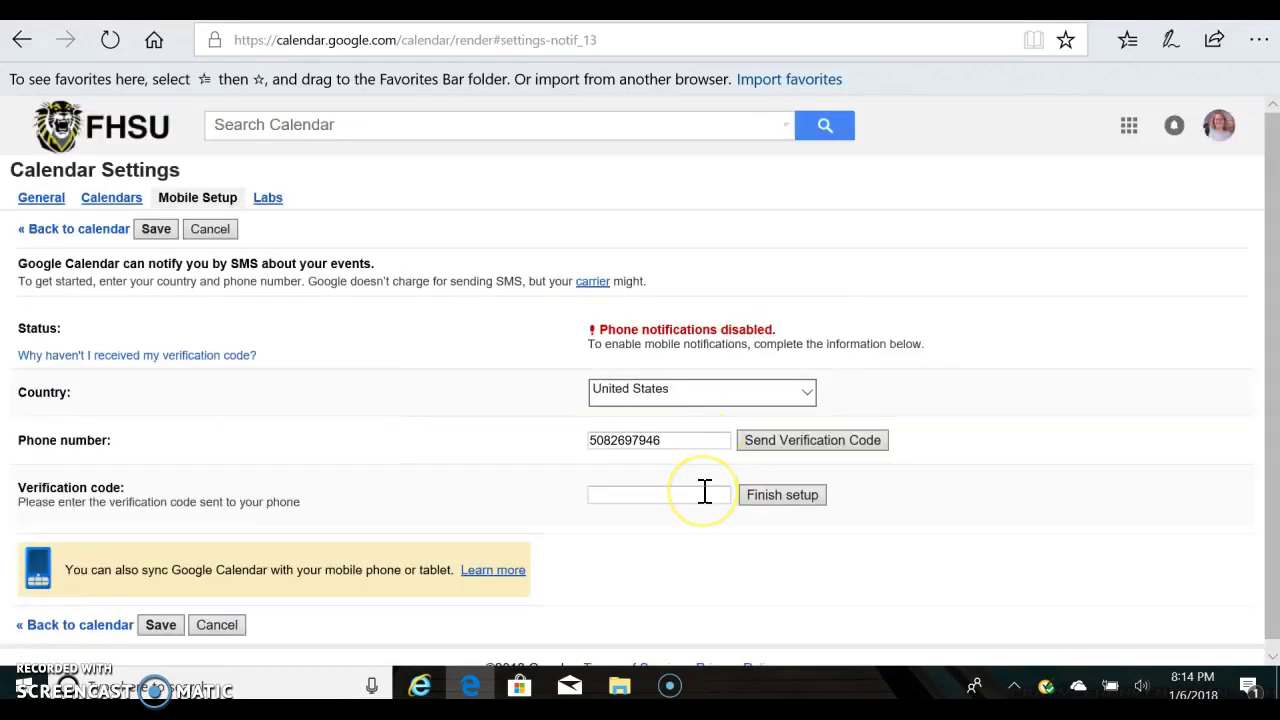
pyautogui.click(704, 491)
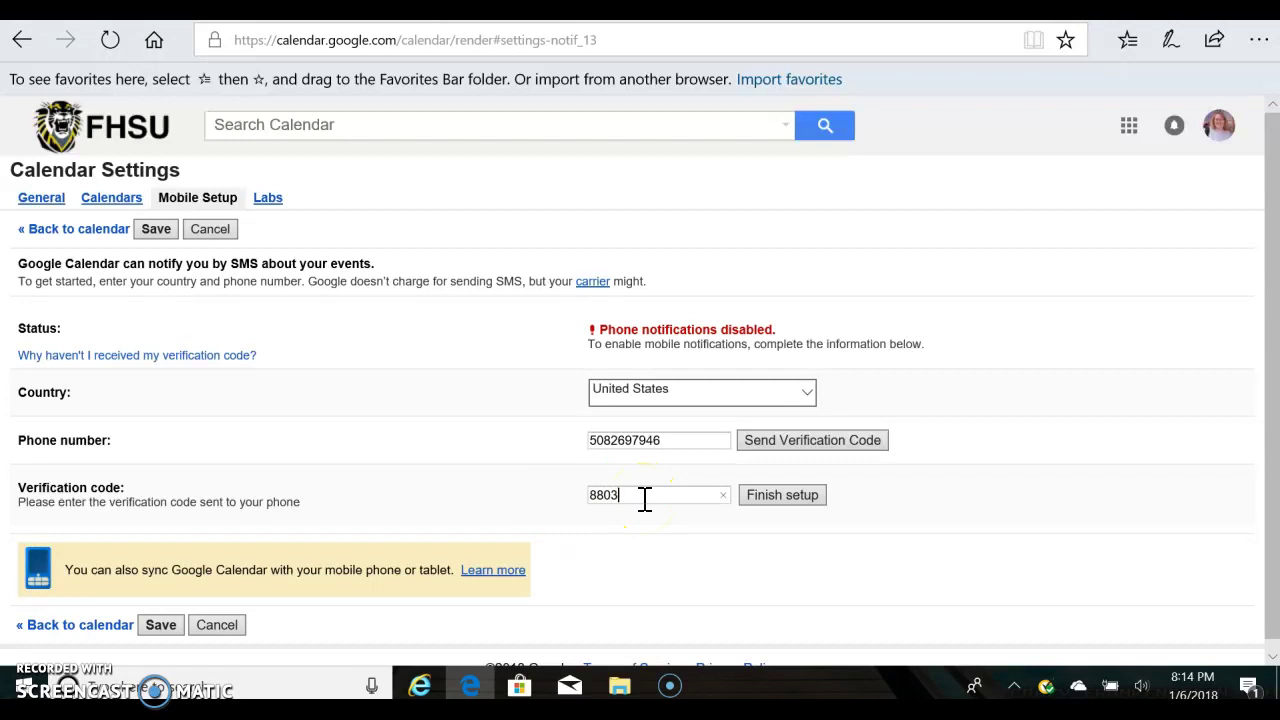
pyautogui.click(767, 498)
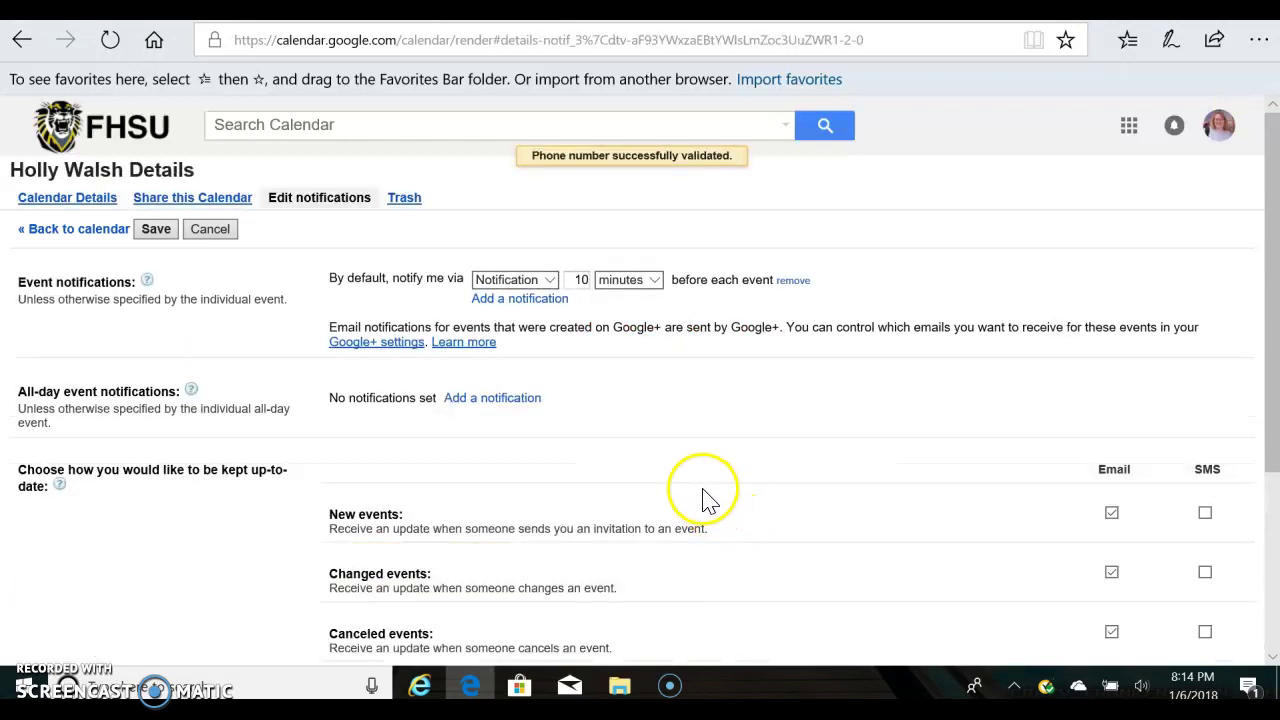
pyautogui.scroll(-3, 705, 487)
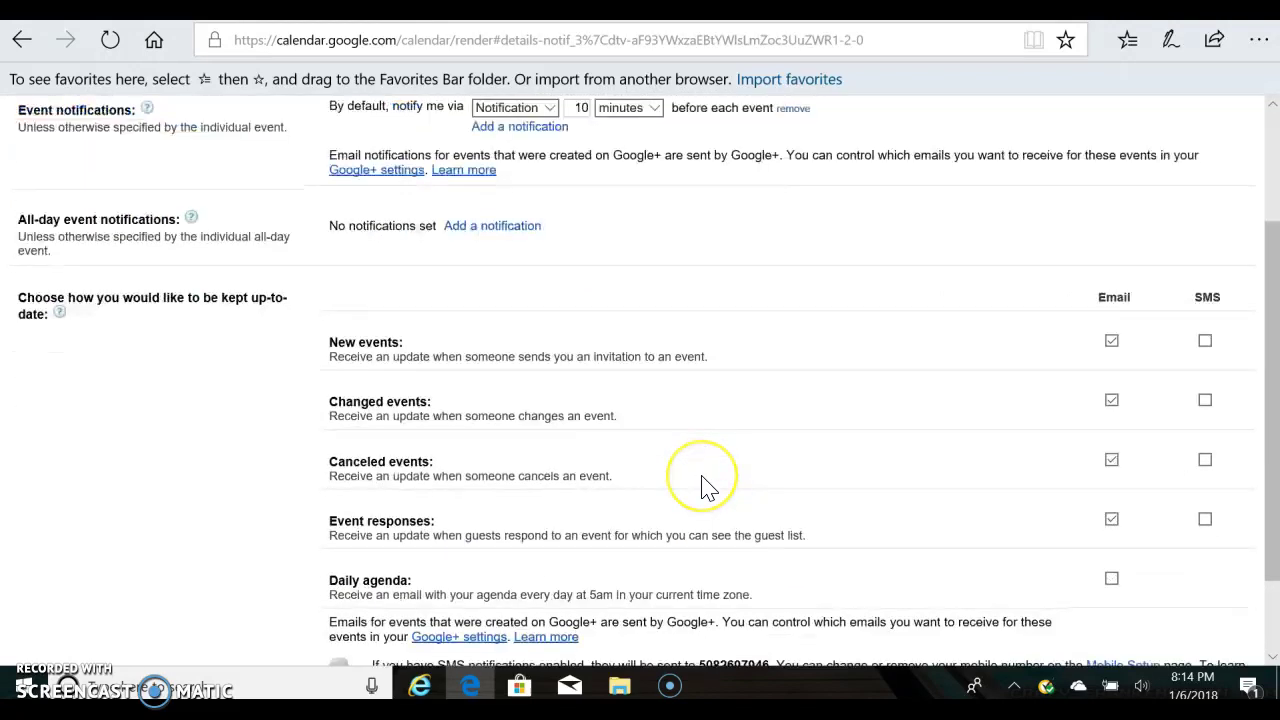
pyautogui.click(161, 615)
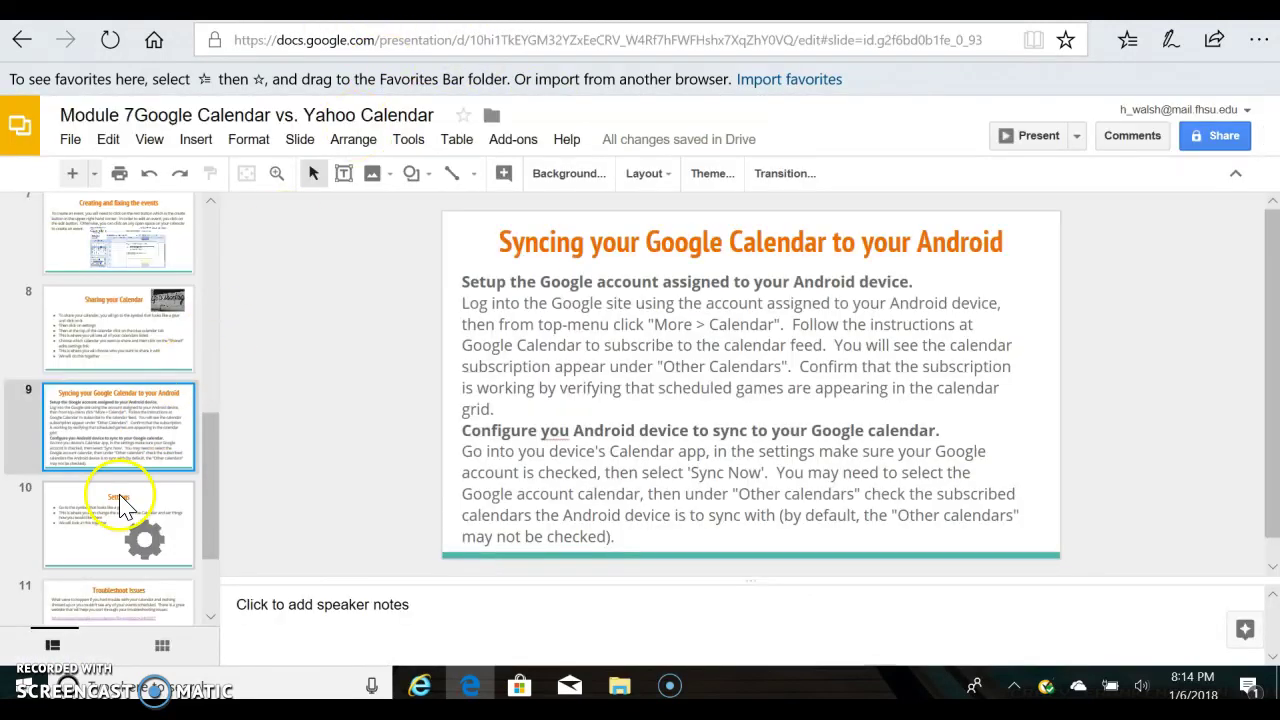
# Open slide 10, 'Settings', from the filmstrip.
pyautogui.scroll(-2, 120, 505)
pyautogui.click(120, 400)
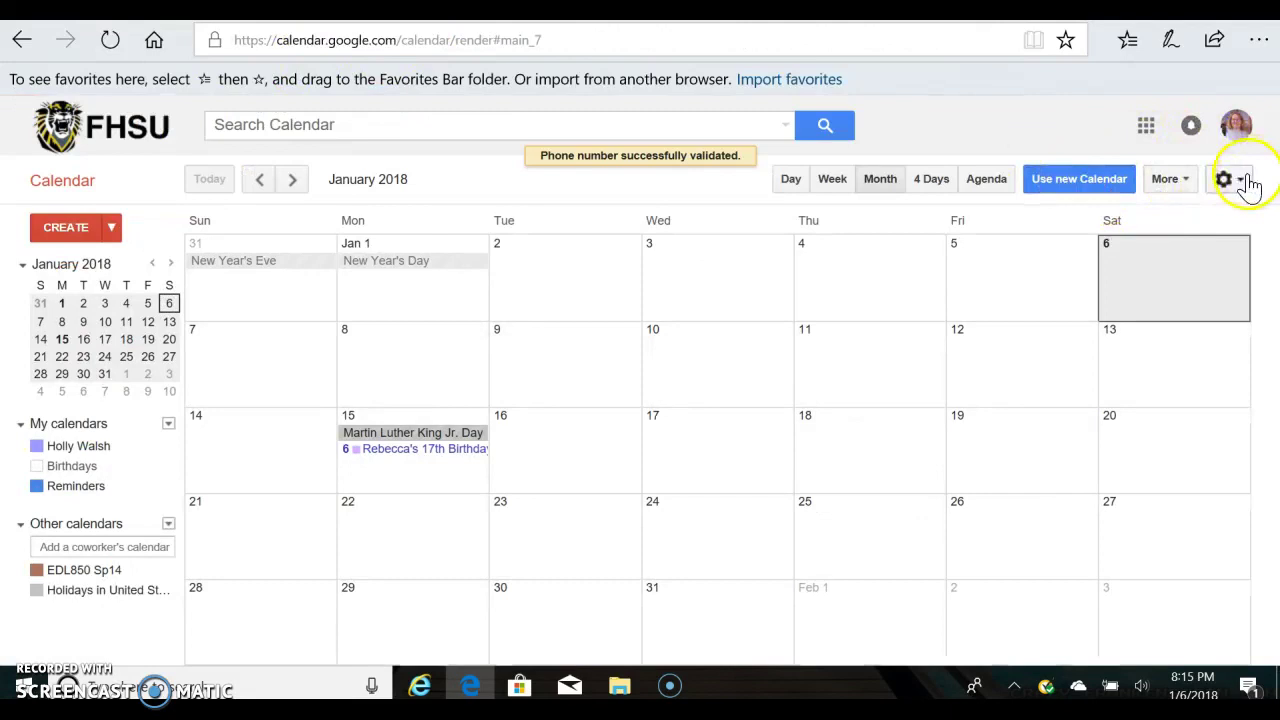
# Try Comfortable and Compact display densities, then settle on Cozy.
pyautogui.click(1245, 184)
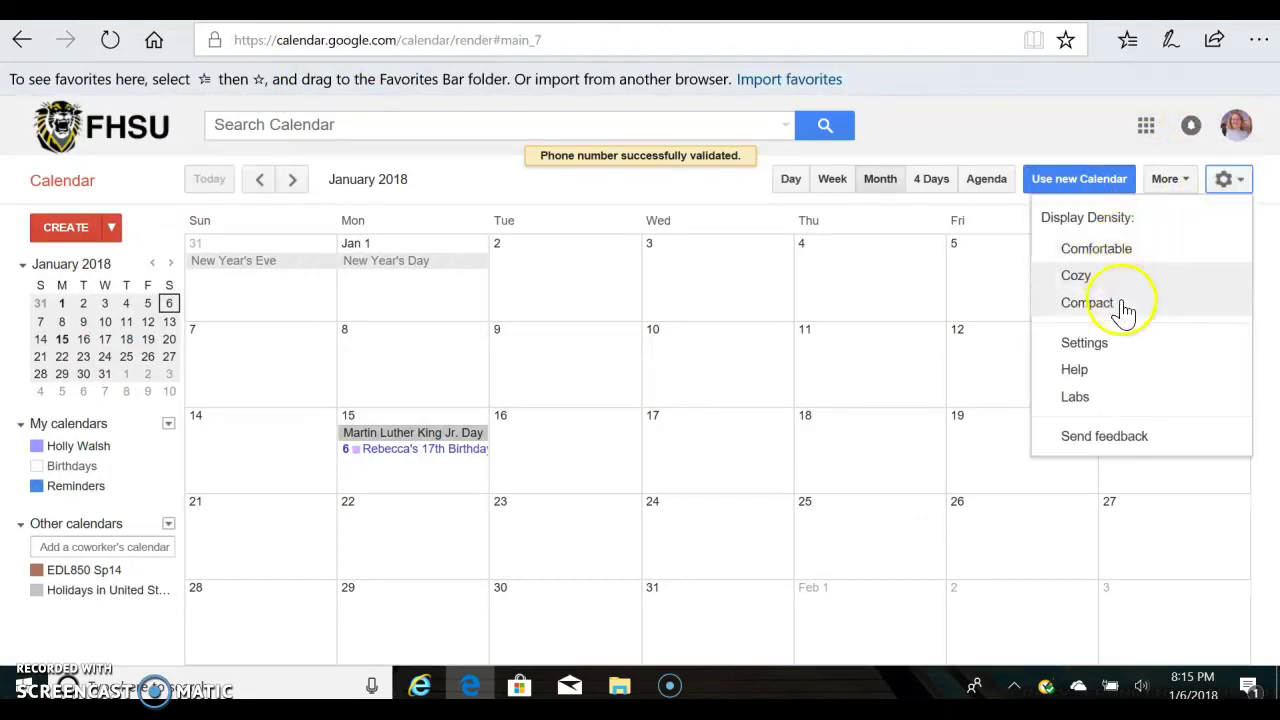
pyautogui.click(1117, 251)
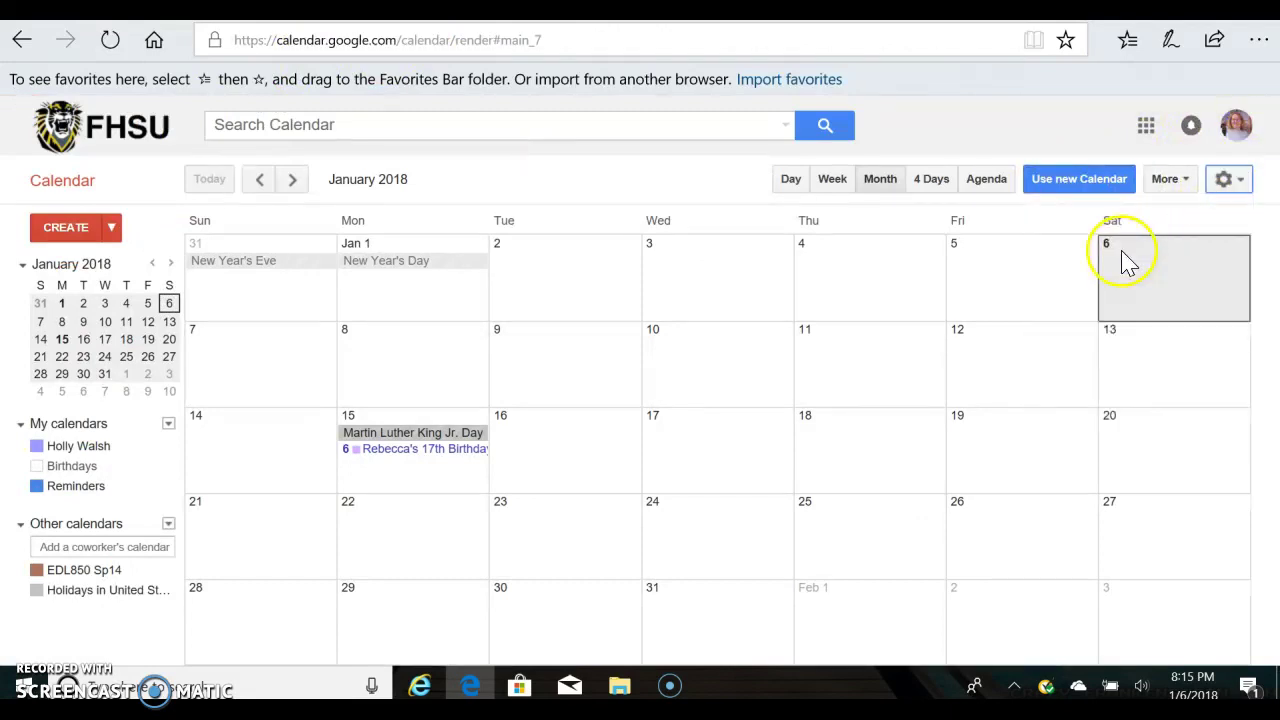
pyautogui.click(1230, 180)
pyautogui.click(1190, 305)
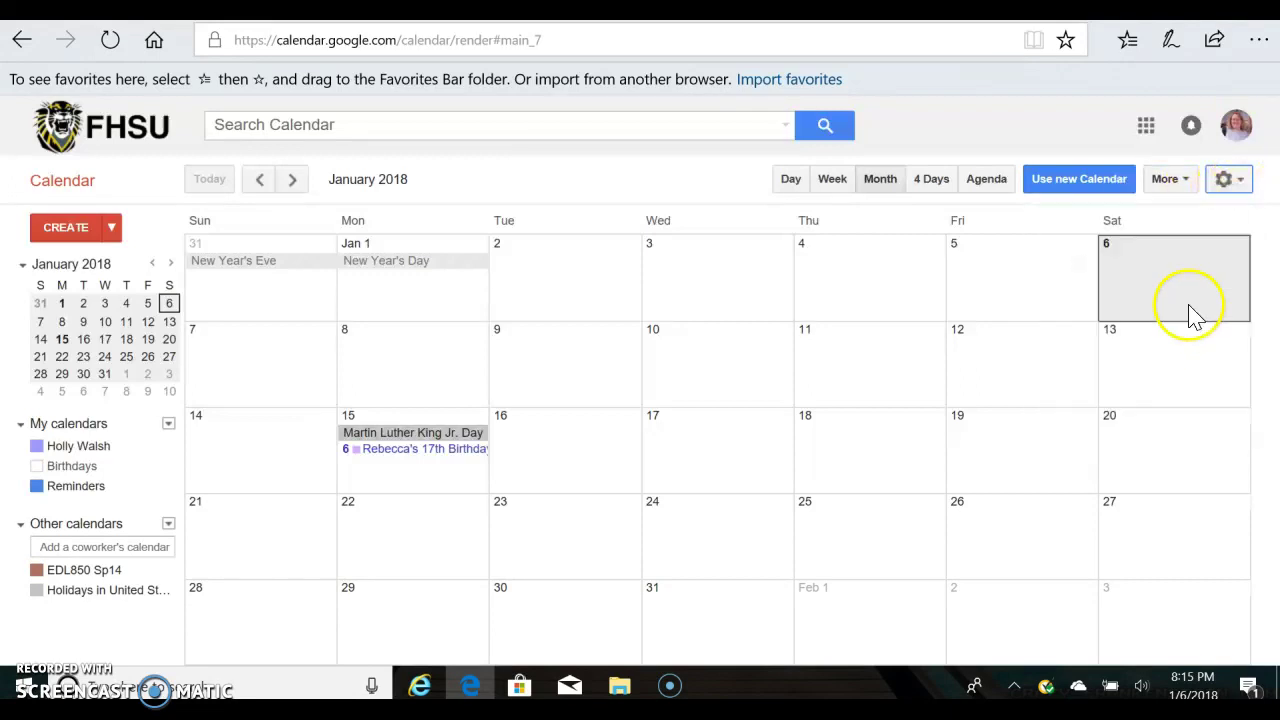
pyautogui.click(1235, 185)
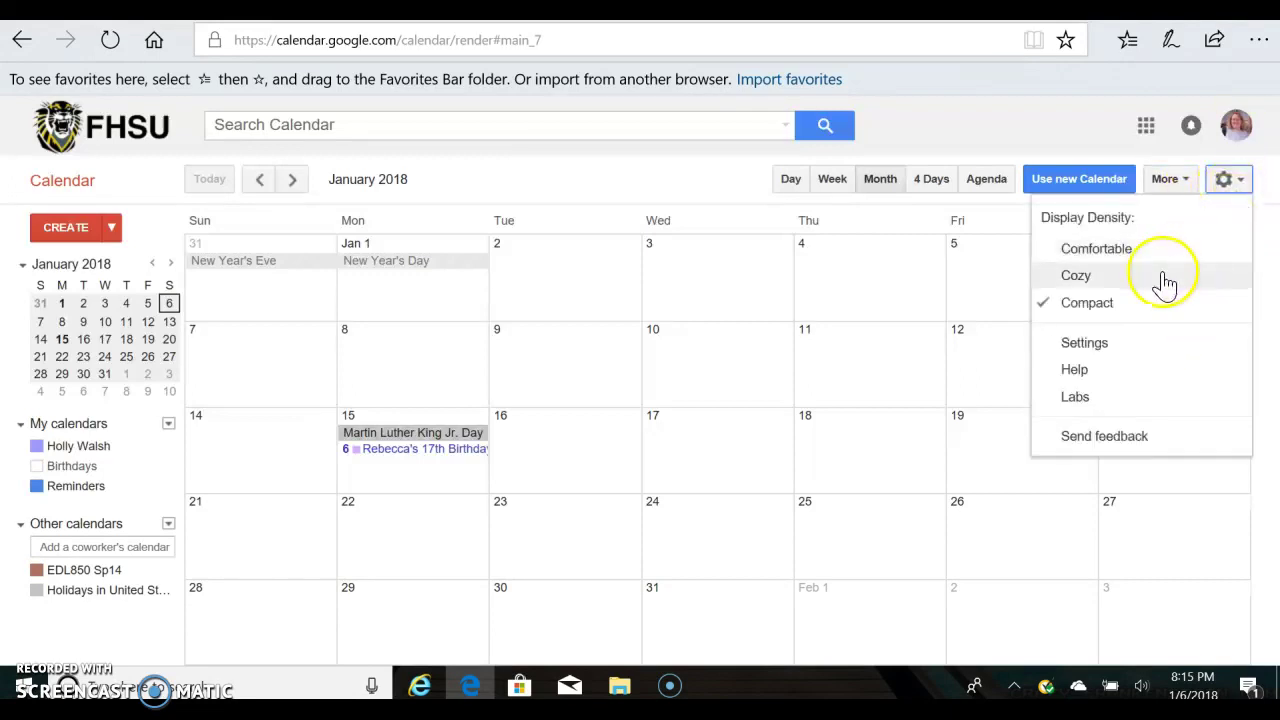
pyautogui.click(1185, 272)
# Open the General Settings page and save it.
pyautogui.click(1235, 185)
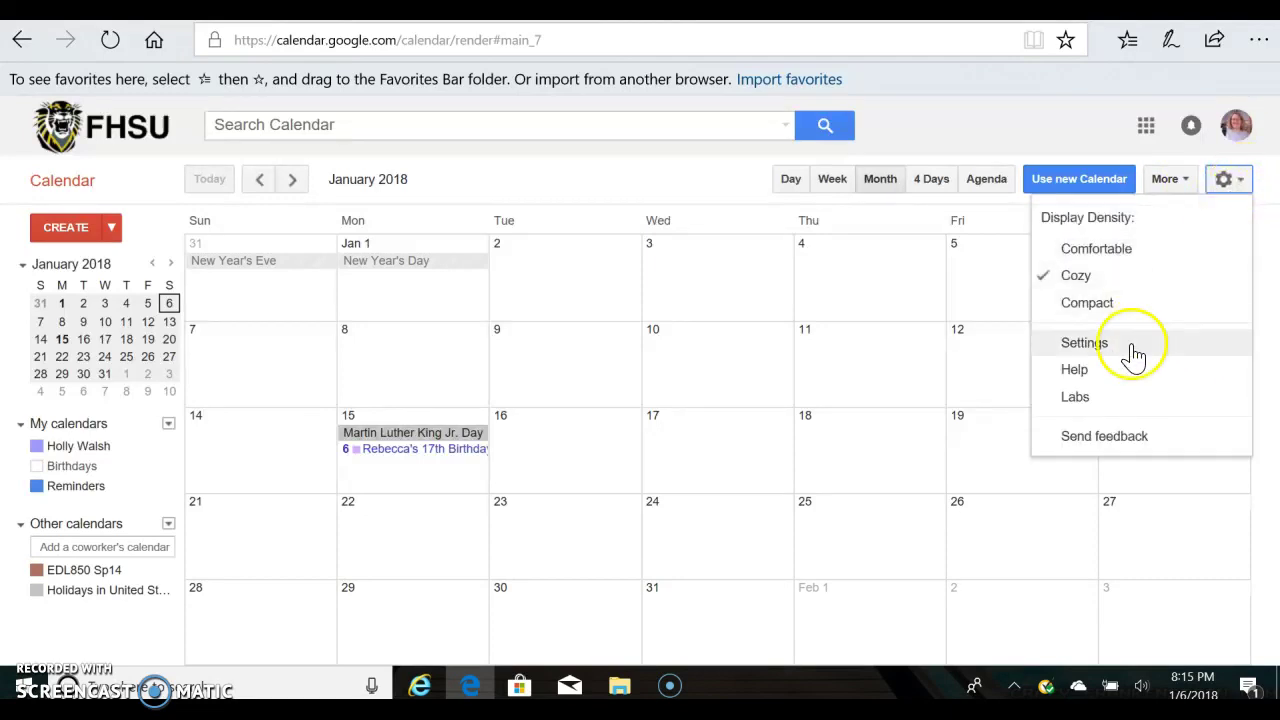
pyautogui.click(1130, 350)
pyautogui.scroll(-5, 250, 430)
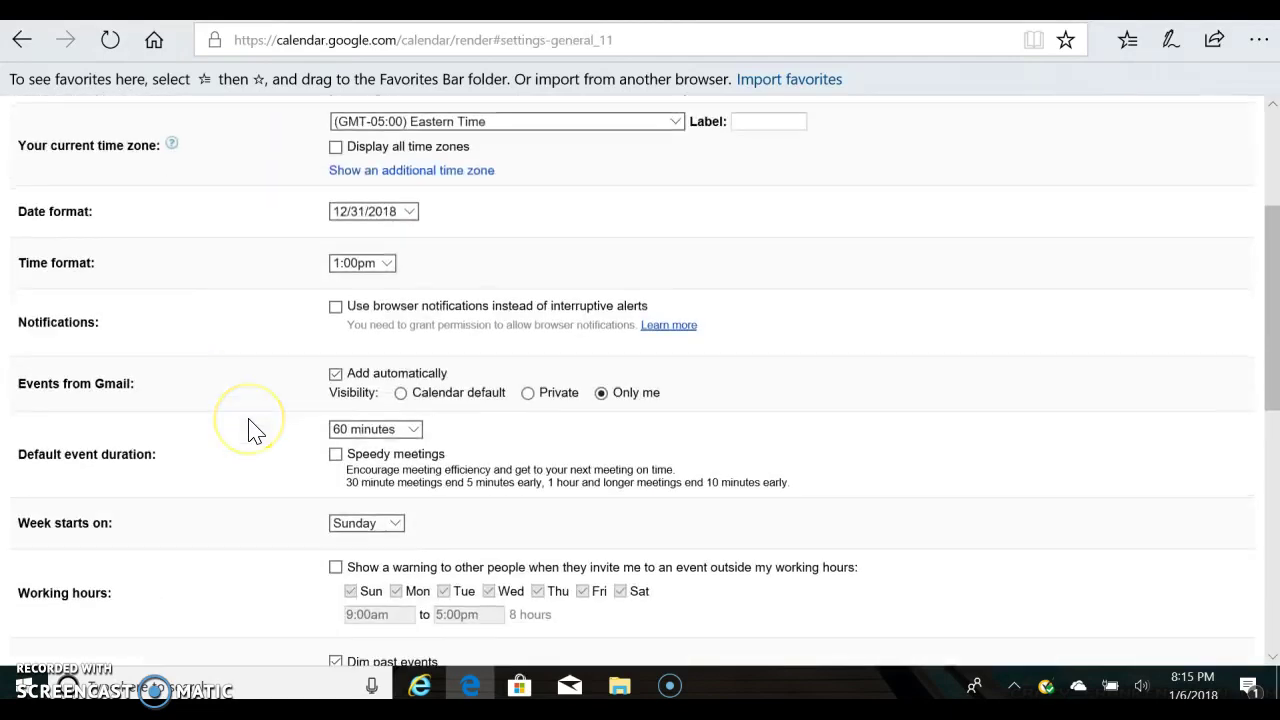
pyautogui.scroll(-4, 255, 430)
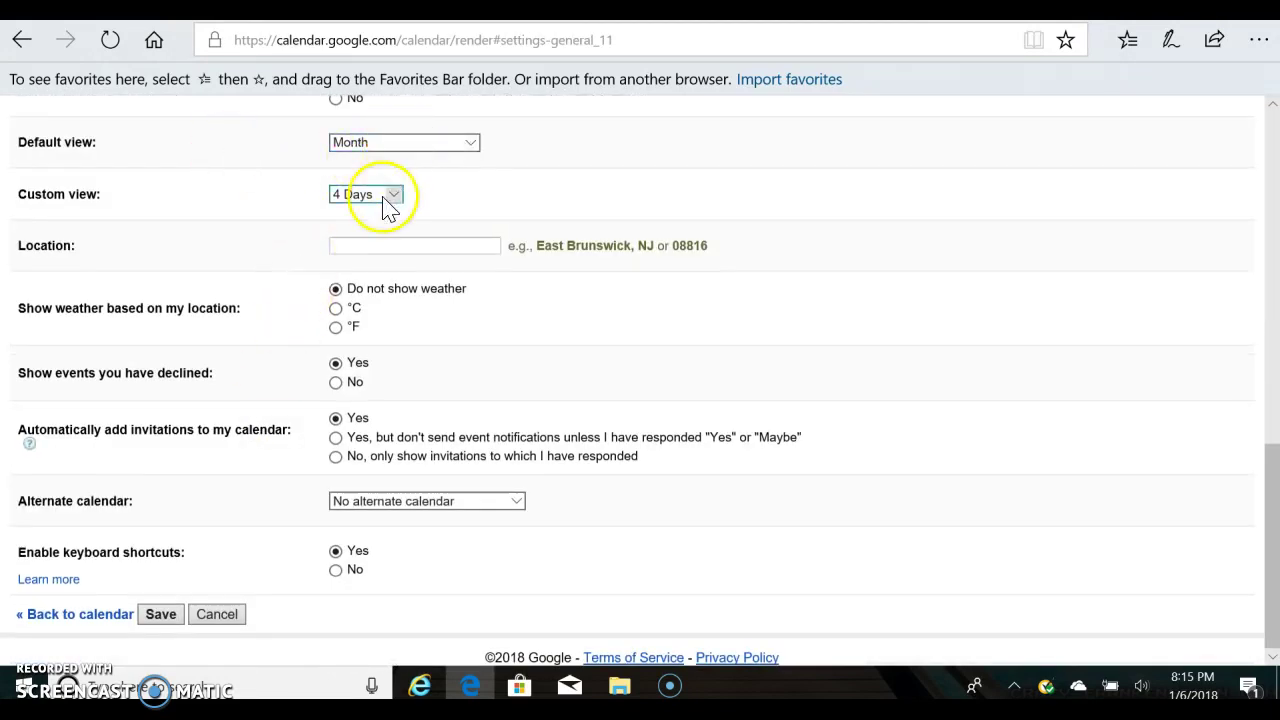
pyautogui.click(161, 614)
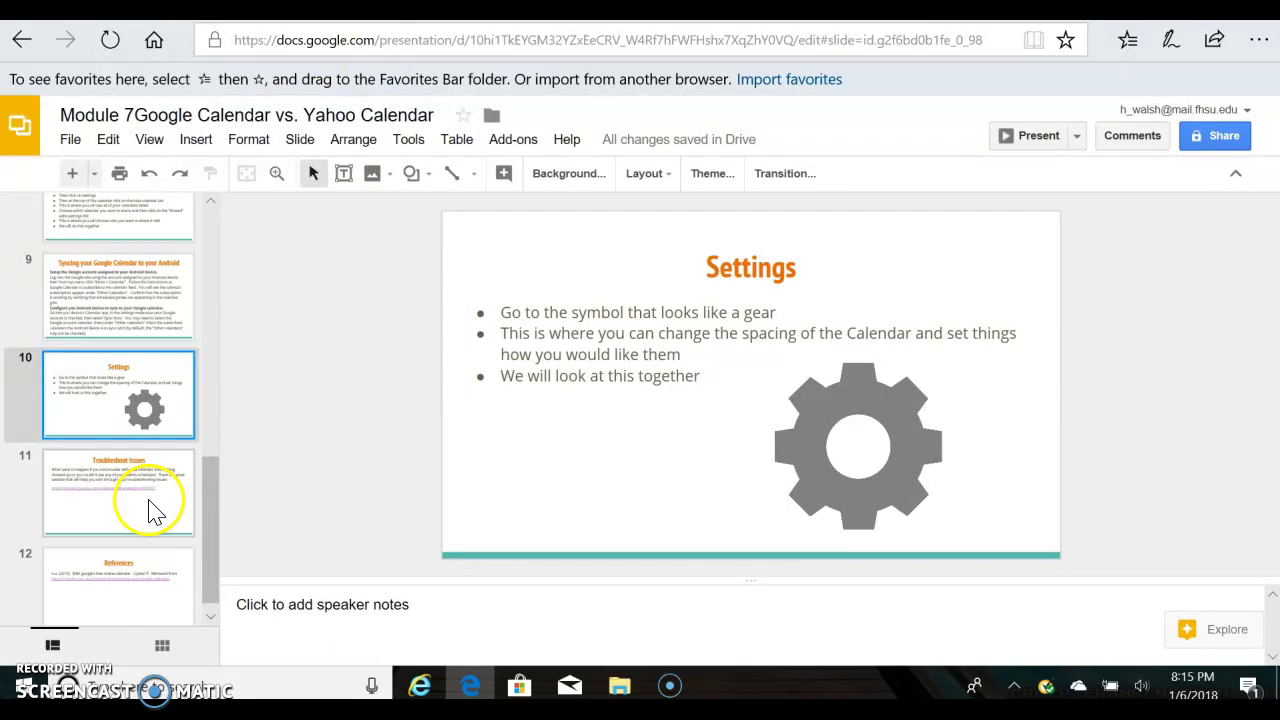
# Go to slide 11, 'Troubleshoot Issues', and put the cursor in its Google Calendar support link text.
pyautogui.click(150, 512)
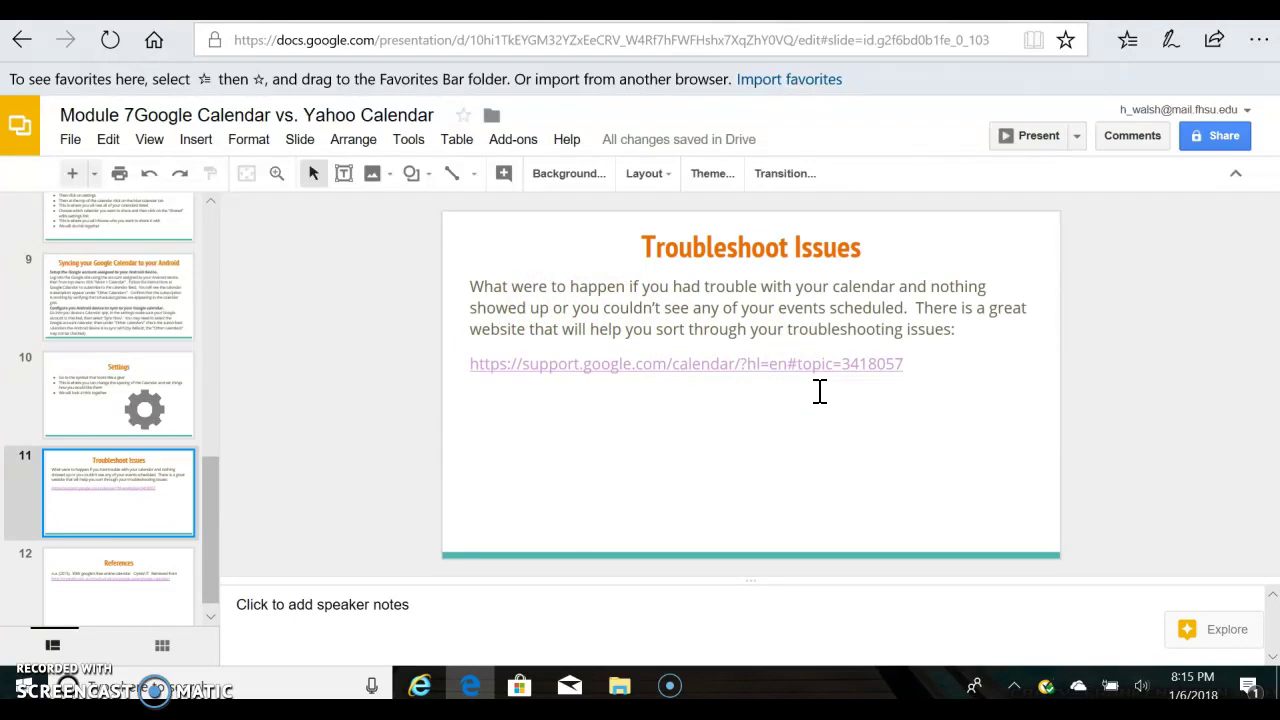
pyautogui.click(924, 363)
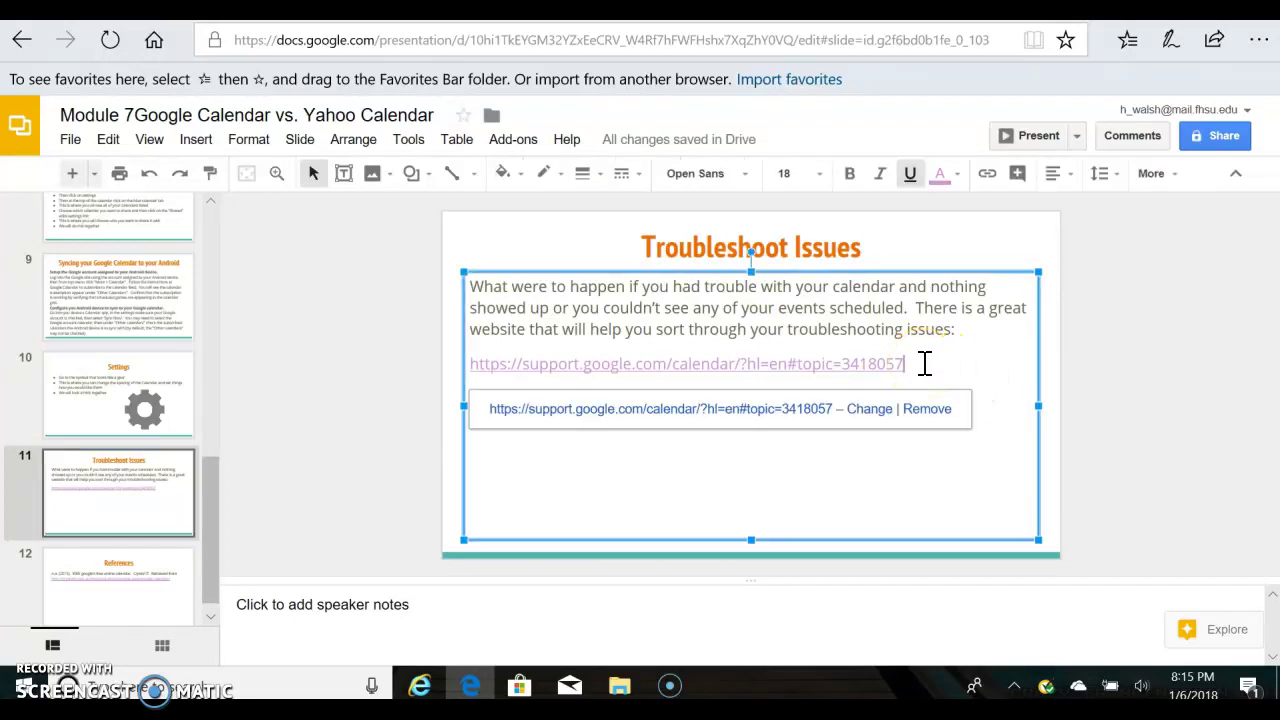
pyautogui.scroll(10, 123, 423)
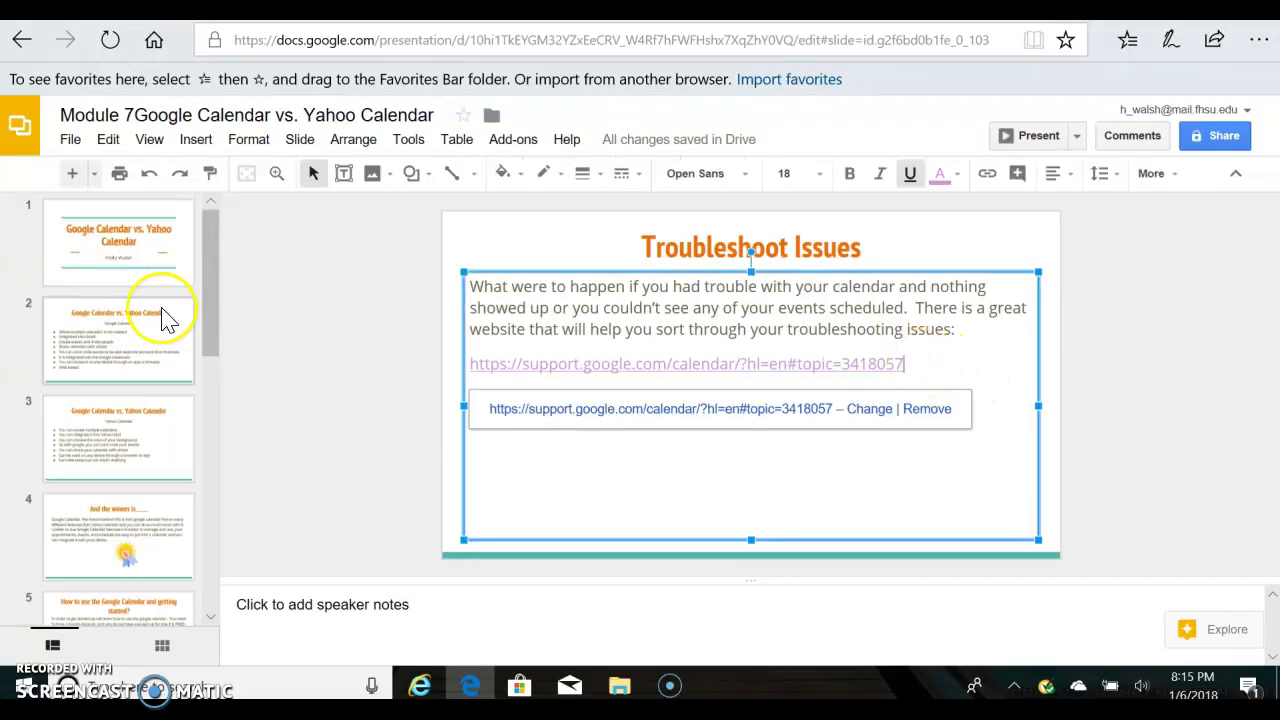